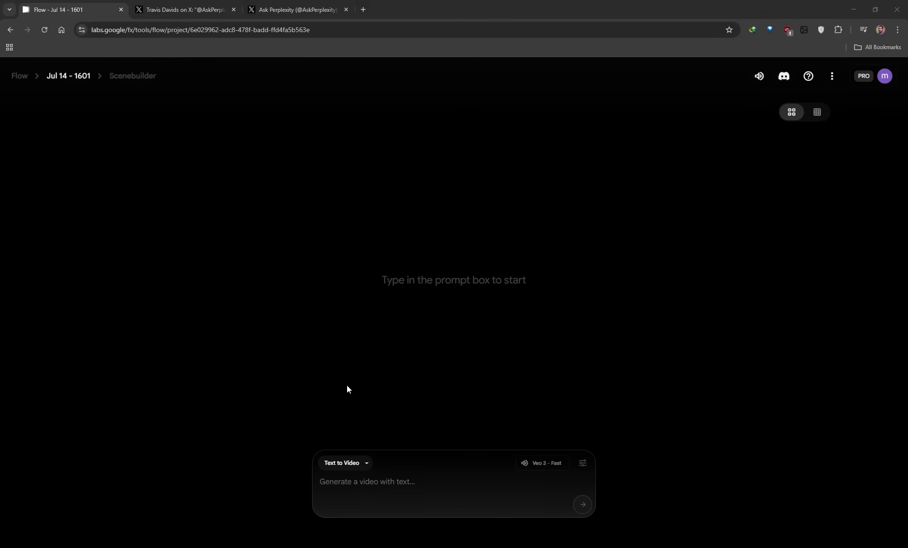
Switch the video generation mode from Text to Video to Frames to Video.
{"action": "left_click", "coordinate": [351, 466]}
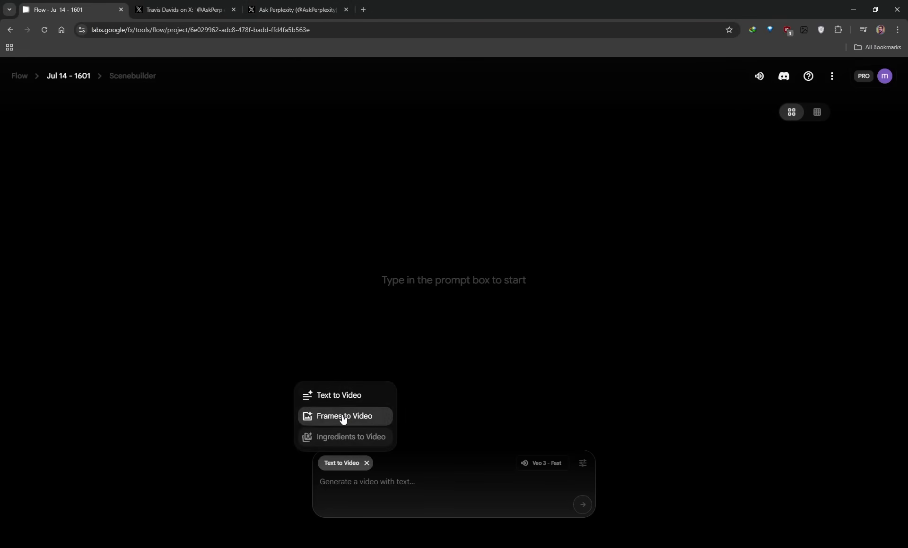
{"action": "left_click", "coordinate": [345, 415]}
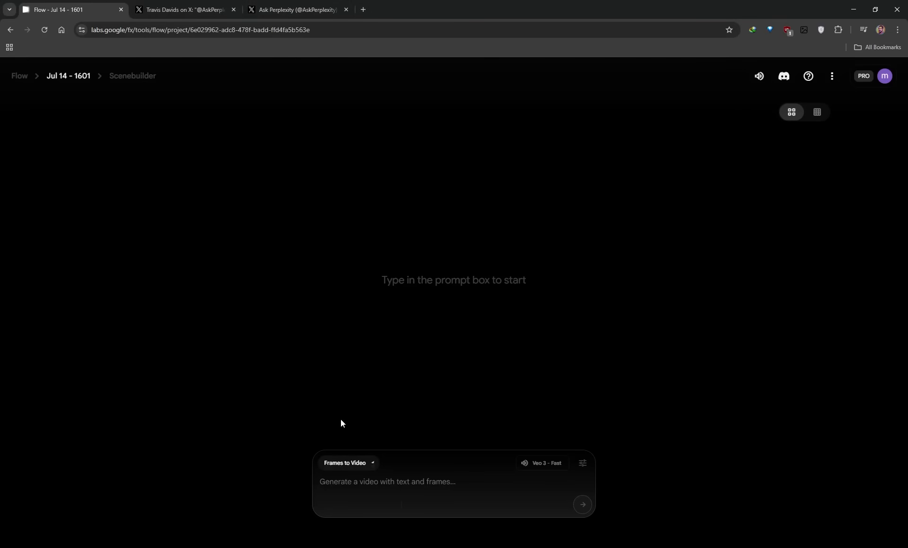
Select the Veo 3 - Quality model to check its credit cost, and return the model to Veo 3 - Fast.
{"action": "left_click", "coordinate": [582, 464]}
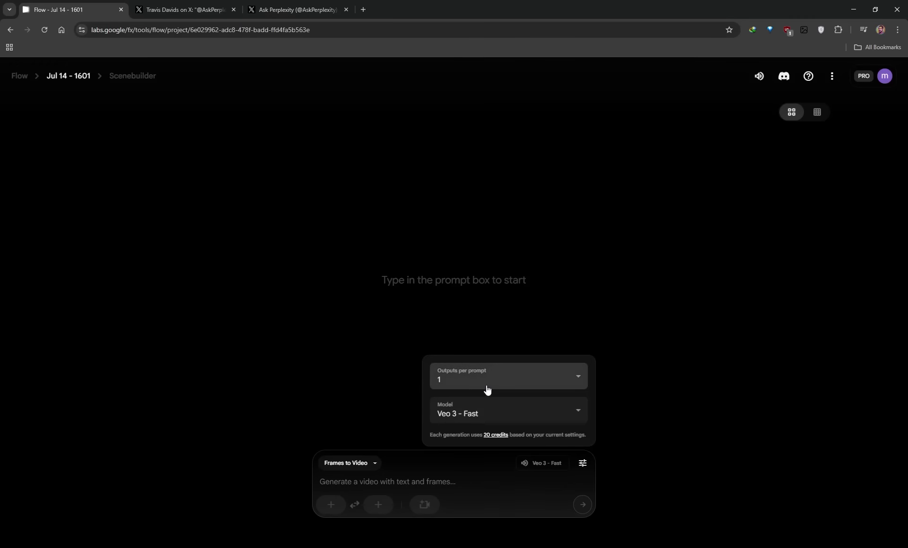
{"action": "left_click", "coordinate": [527, 409]}
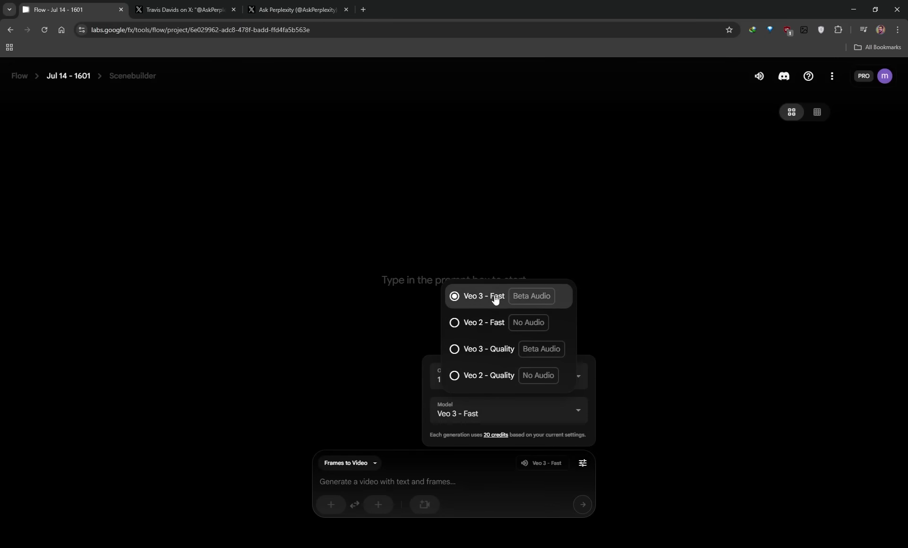
{"action": "left_click", "coordinate": [454, 349]}
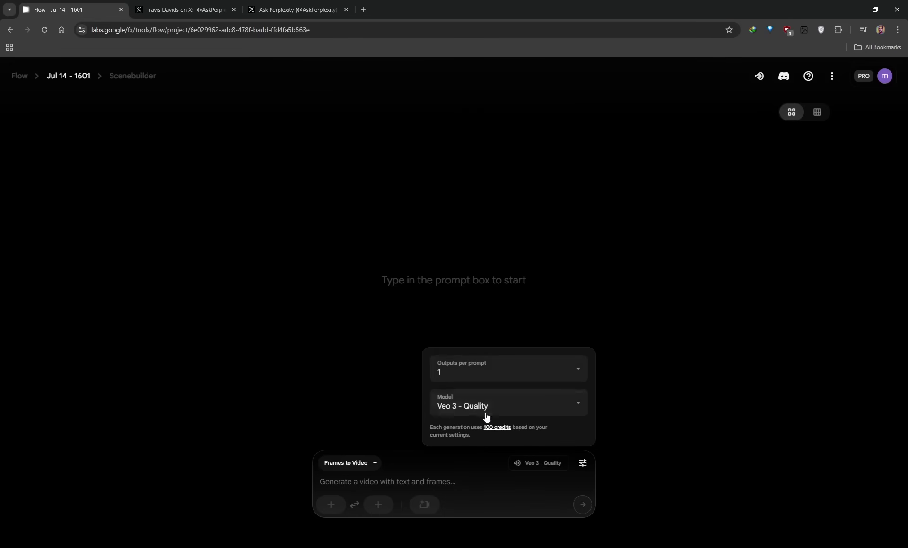
{"action": "left_click", "coordinate": [458, 414]}
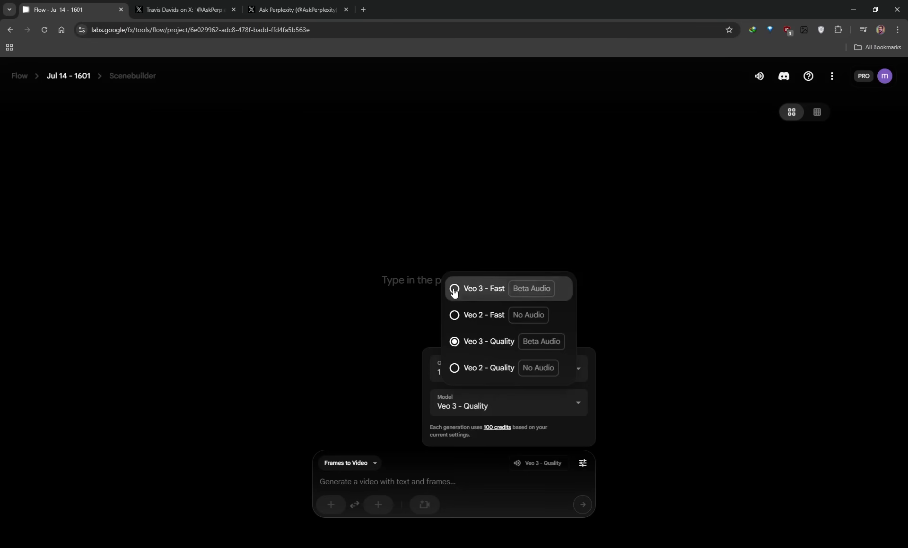
{"action": "left_click", "coordinate": [455, 290]}
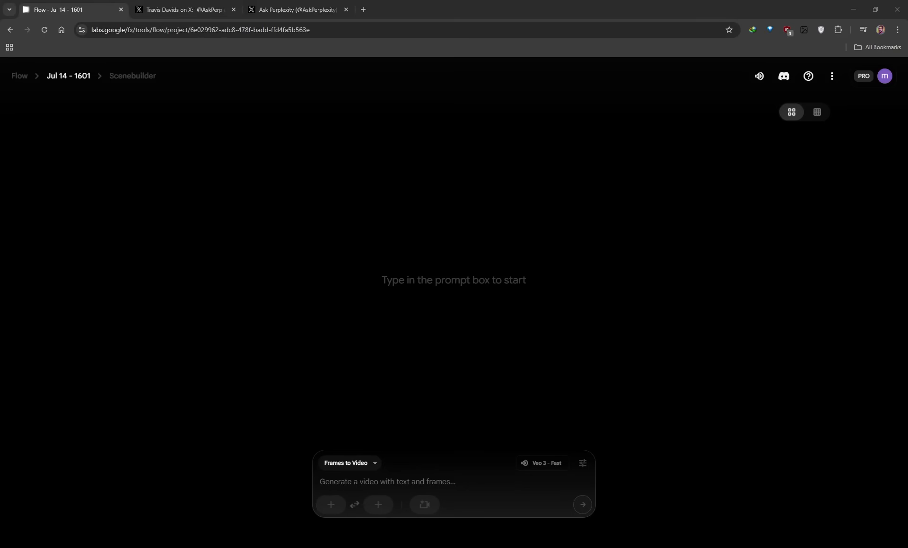
Upload freepik__a-medium-closeup-shot-dshows-an-obese-black-man-in-__57732 copy.jpg from the VEO 3 UPDATE folder as the first frame.
{"action": "left_click", "coordinate": [330, 507]}
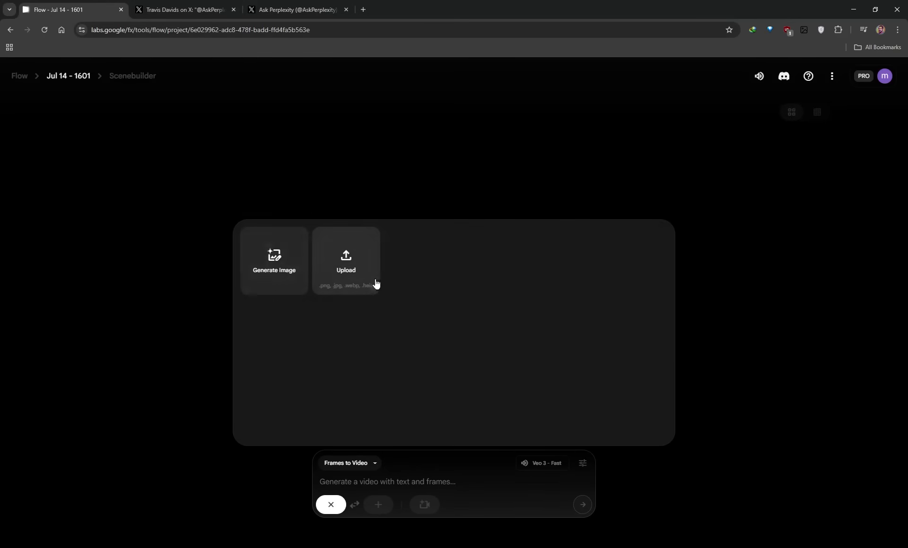
{"action": "left_click", "coordinate": [363, 276]}
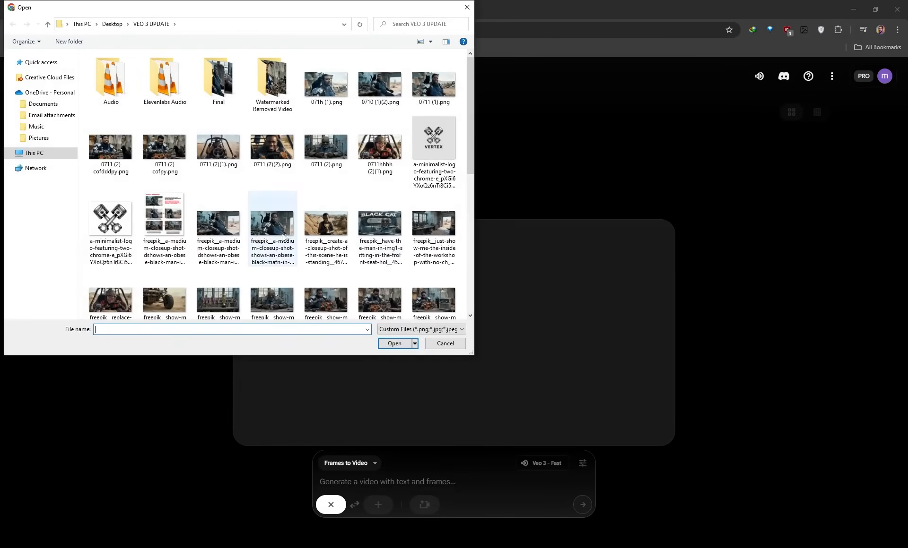
{"action": "left_click", "coordinate": [222, 244]}
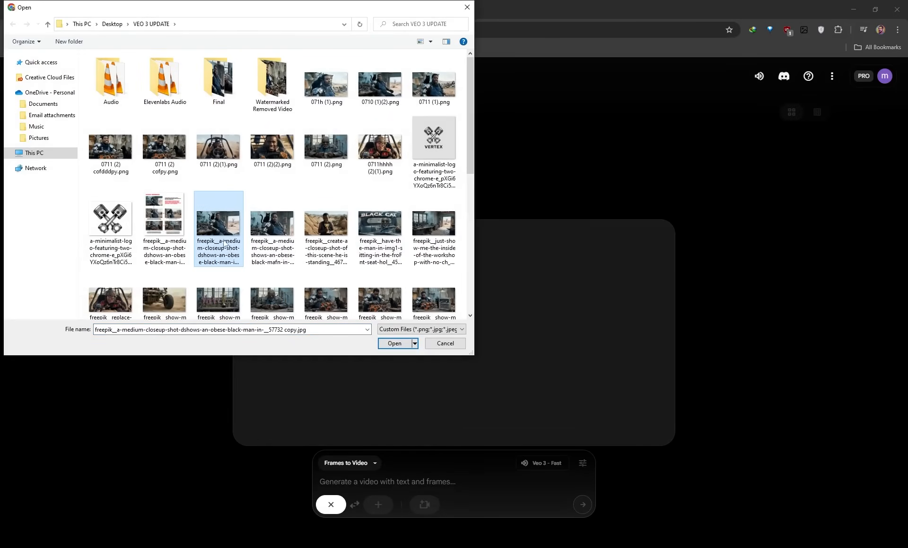
{"action": "left_click", "coordinate": [395, 343]}
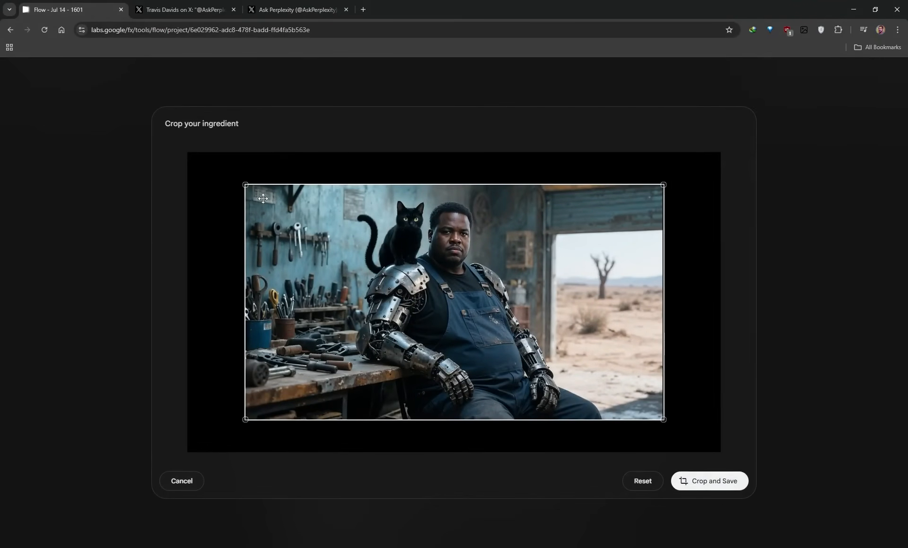
Crop a thin margin off the edges of the uploaded workshop image and save it as the first frame.
{"action": "left_click_drag", "start_coordinate": [246, 185], "coordinate": [250, 187]}
{"action": "left_click_drag", "start_coordinate": [665, 420], "coordinate": [658, 417]}
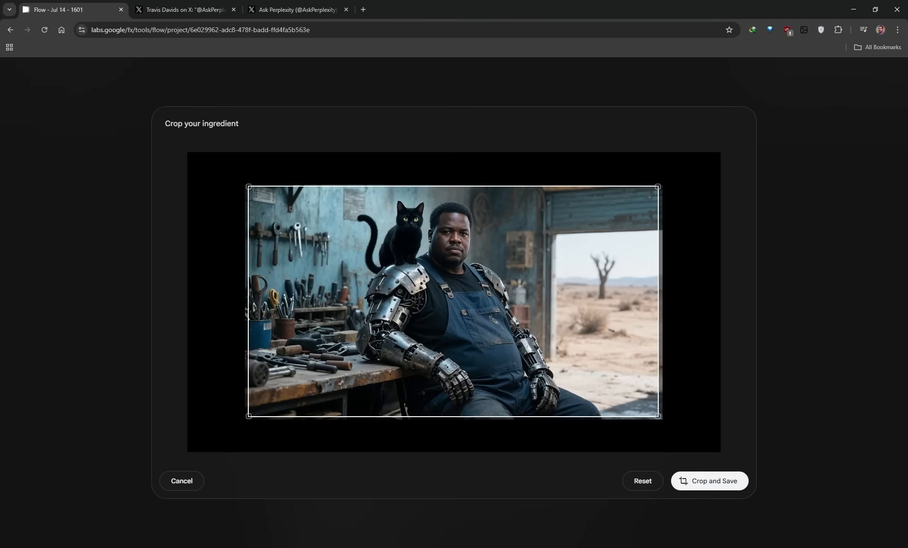
{"action": "left_click", "coordinate": [708, 487]}
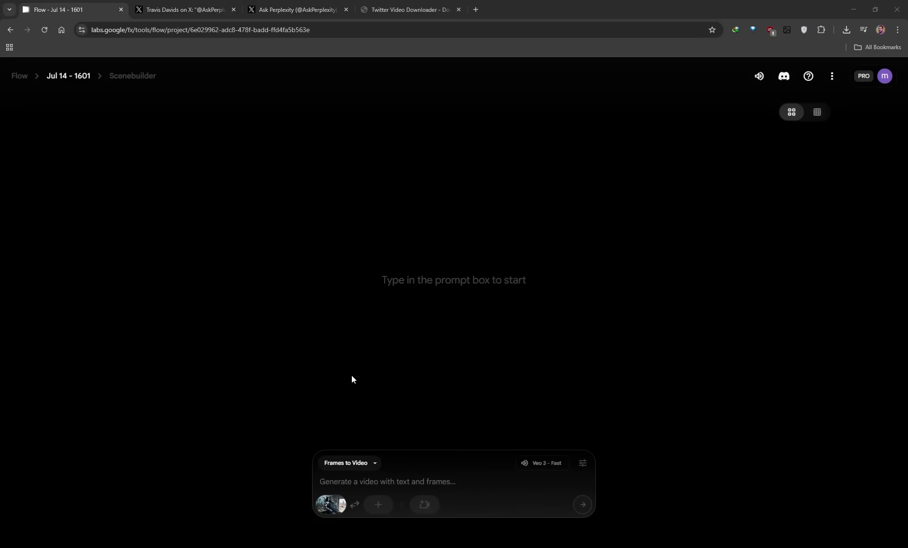
Examine the video prompt phrase by phrase: the speaker and accent, the setting, the gaze direction, the dash and the spoken dialogue.
{"action": "mouse_move", "coordinate": [330, 510]}
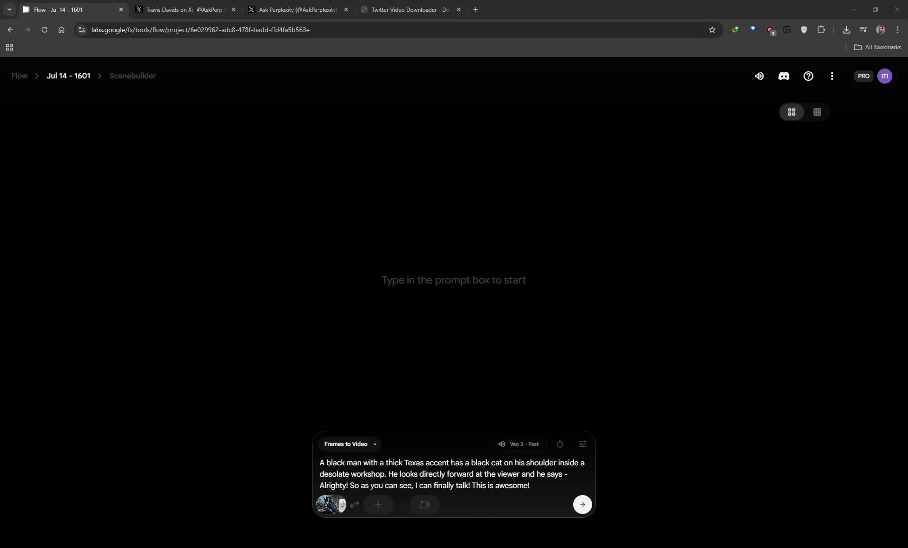
{"action": "left_click", "coordinate": [328, 463]}
{"action": "left_click_drag", "start_coordinate": [328, 463], "coordinate": [449, 463]}
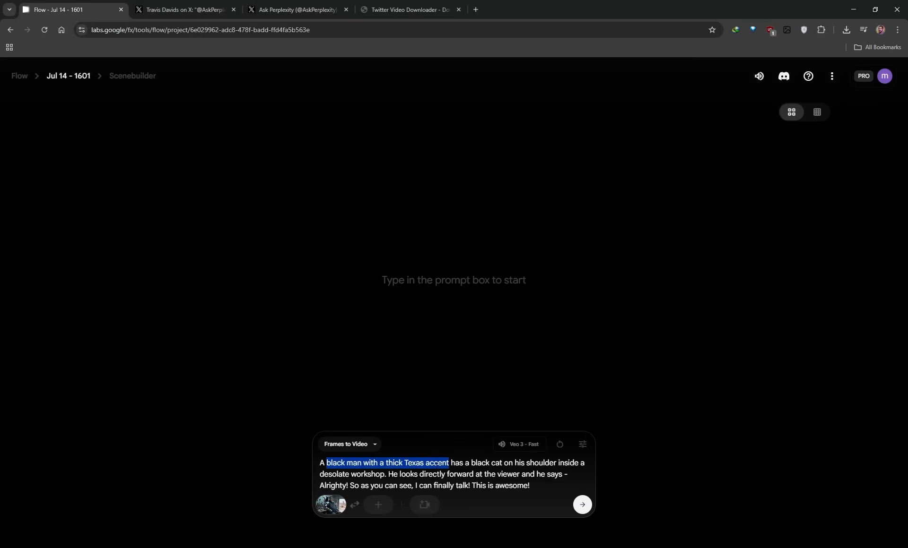
{"action": "left_click", "coordinate": [400, 463]}
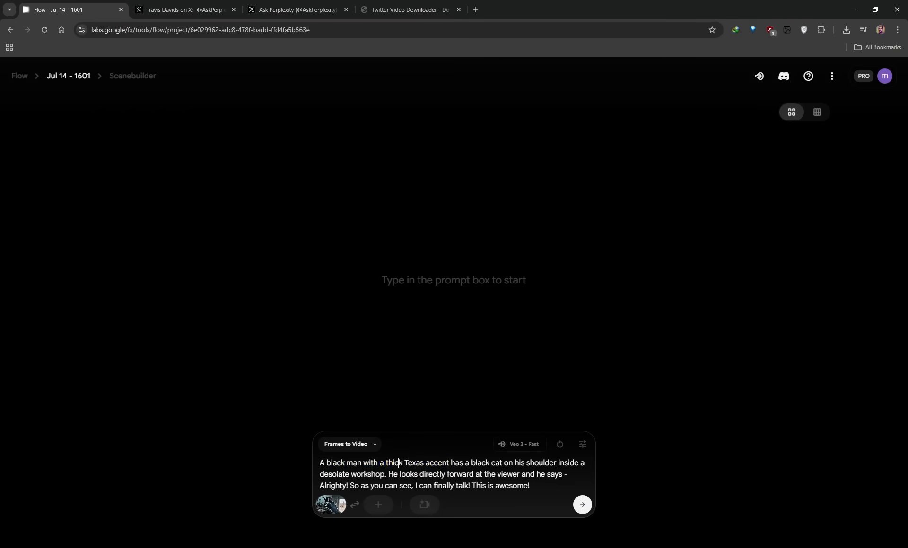
{"action": "left_click_drag", "start_coordinate": [407, 464], "coordinate": [447, 464]}
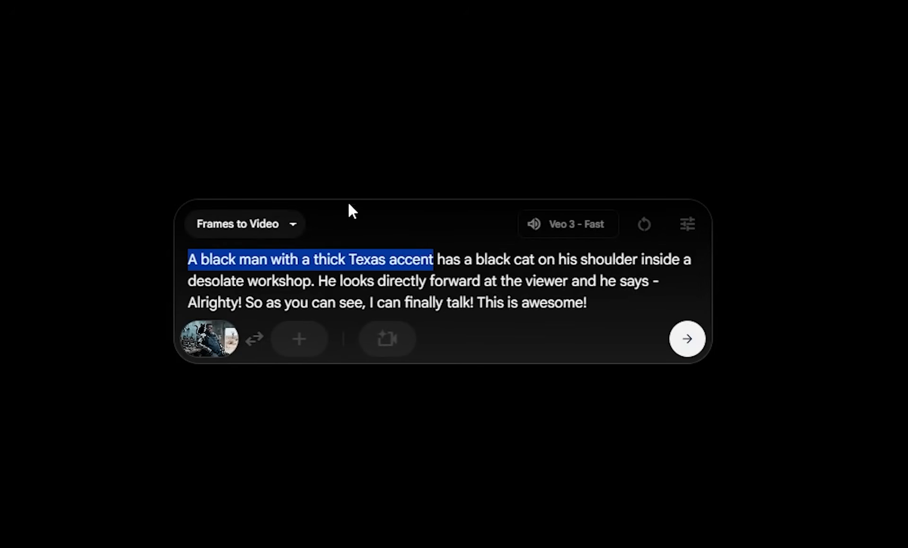
{"action": "mouse_move", "coordinate": [210, 339]}
{"action": "left_click", "coordinate": [475, 260]}
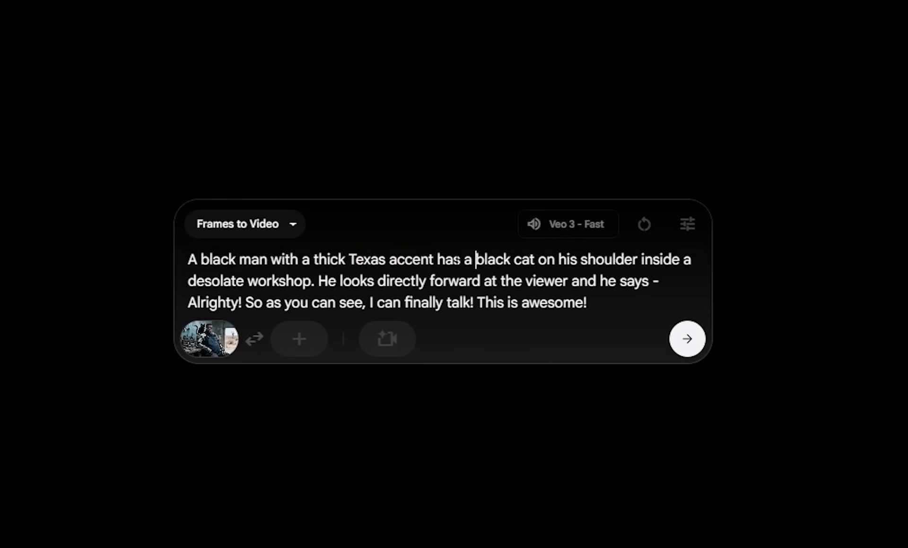
{"action": "left_click_drag", "start_coordinate": [436, 260], "coordinate": [314, 282]}
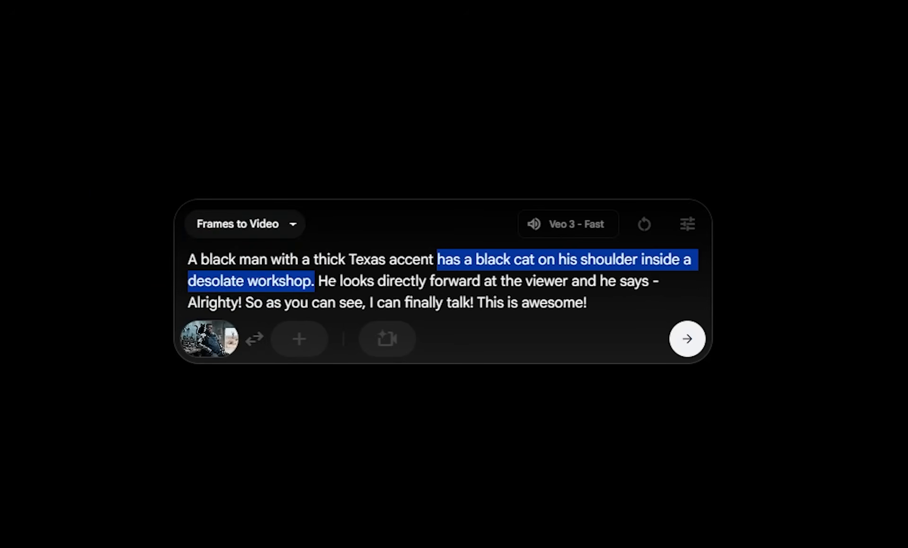
{"action": "left_click", "coordinate": [319, 282]}
{"action": "left_click_drag", "start_coordinate": [320, 282], "coordinate": [648, 281]}
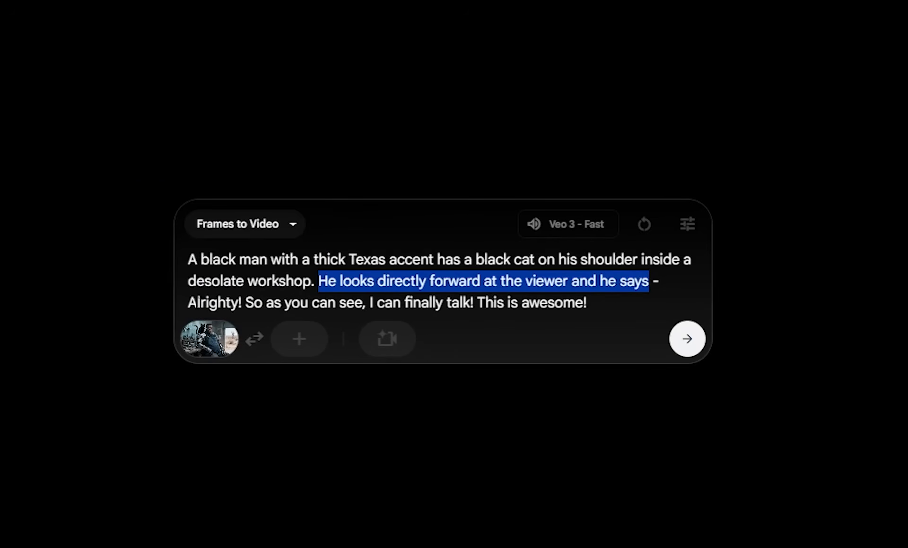
{"action": "left_click_drag", "start_coordinate": [189, 303], "coordinate": [587, 303]}
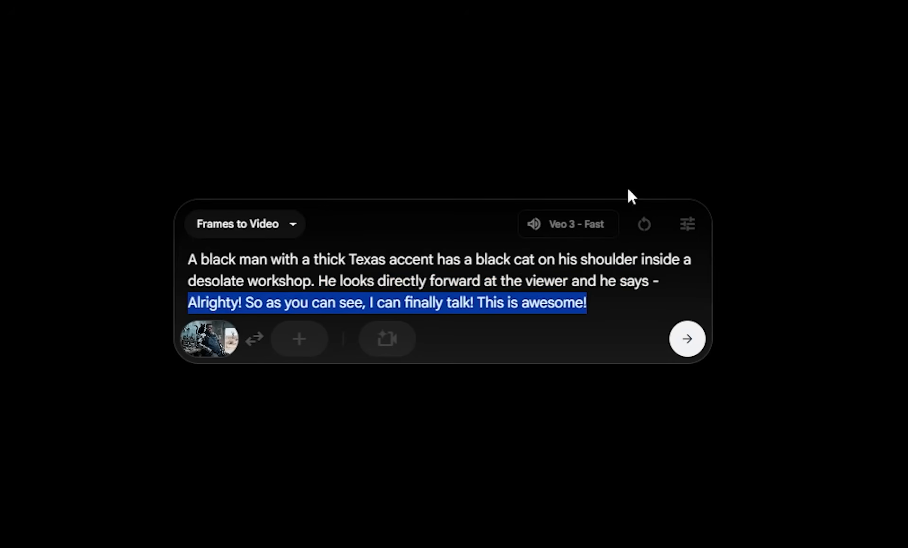
{"action": "left_click_drag", "start_coordinate": [660, 283], "coordinate": [653, 282]}
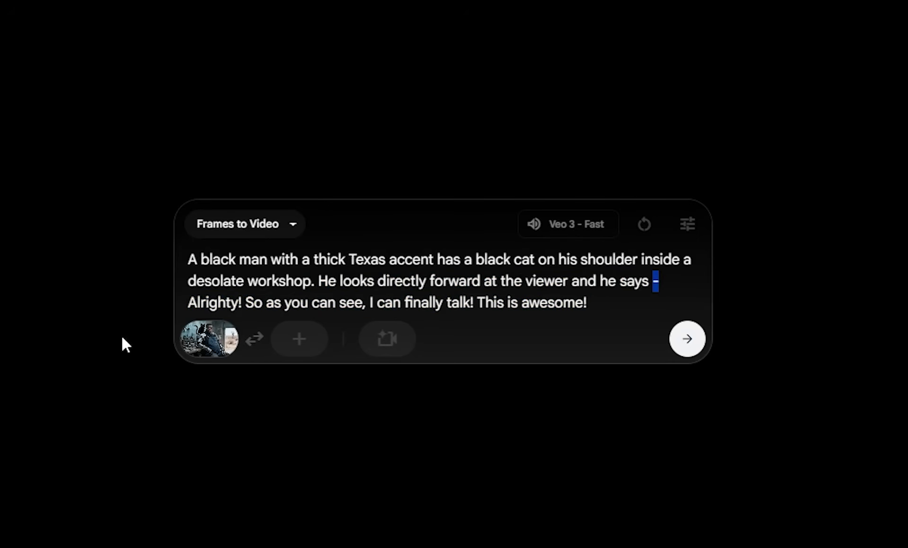
{"action": "left_click", "coordinate": [311, 303]}
{"action": "left_click_drag", "start_coordinate": [188, 303], "coordinate": [590, 304]}
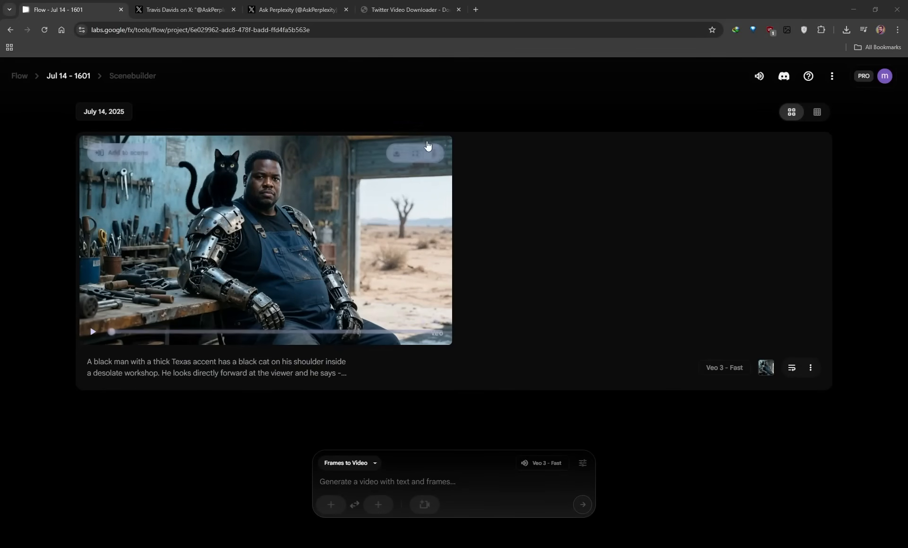
Play the generated workshop video full screen, and highlight the speaker and Texas accent wording in its prompt.
{"action": "left_click", "coordinate": [415, 152]}
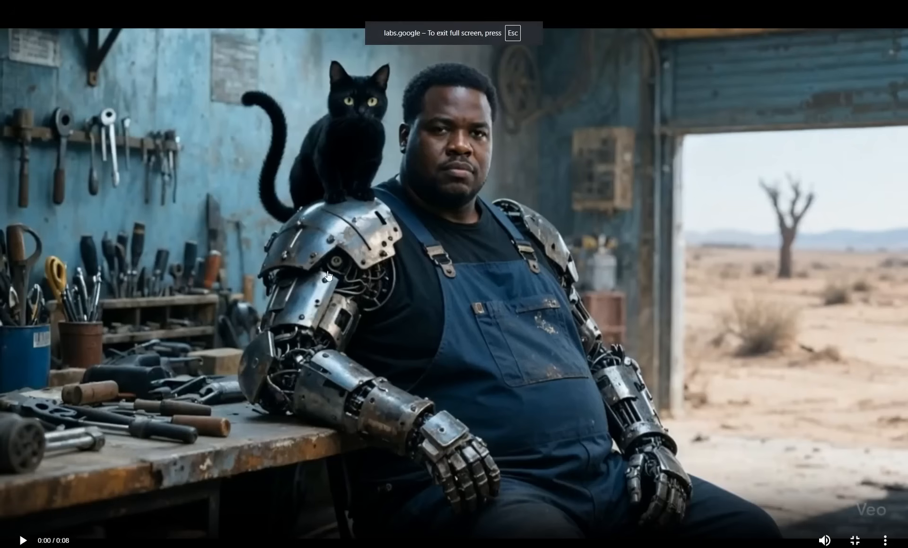
{"action": "left_click", "coordinate": [20, 541]}
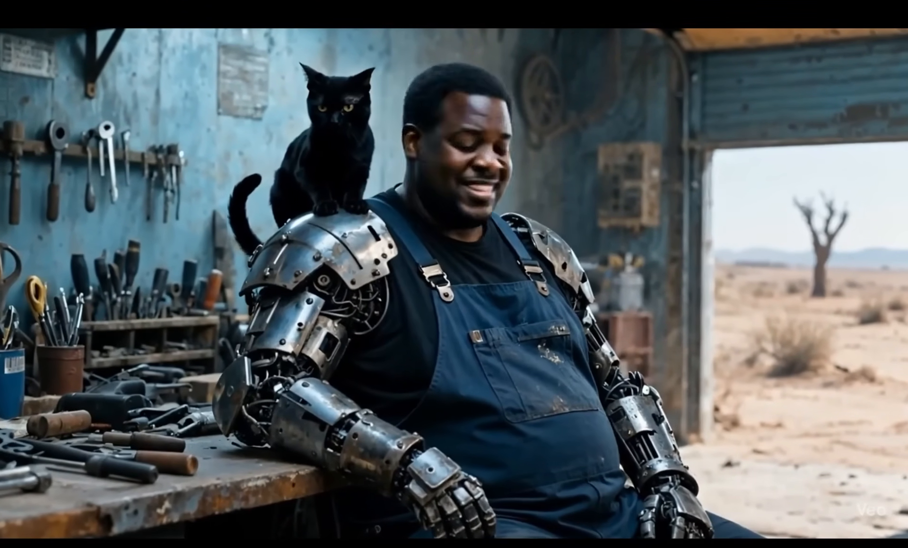
{"action": "key", "text": "Escape"}
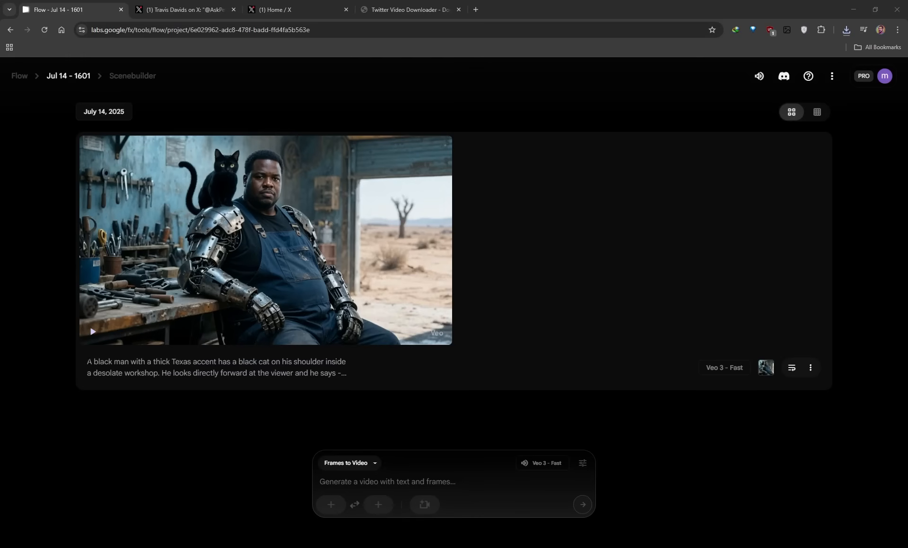
{"action": "left_click_drag", "start_coordinate": [88, 362], "coordinate": [217, 362]}
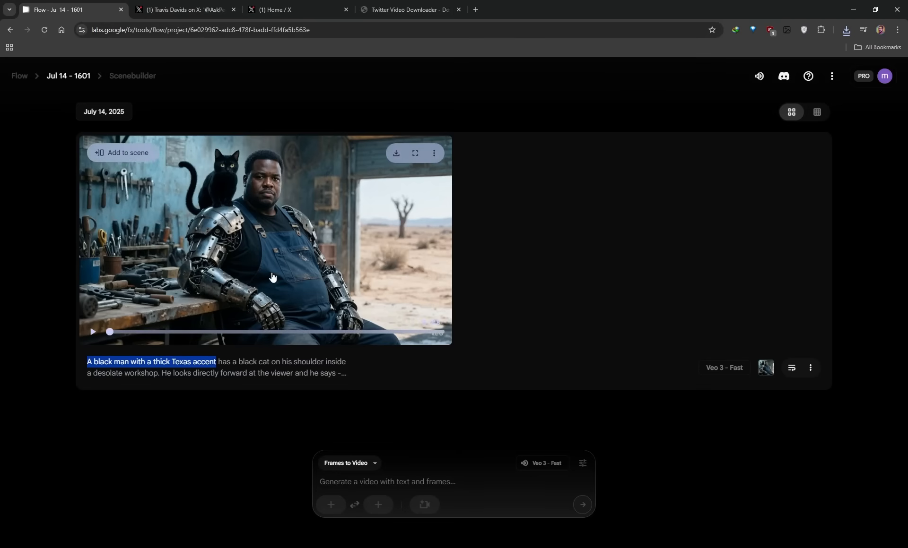
Switch to the opened X post and review its request to Ask Perplexity to animate the woman's image.
{"action": "left_click", "coordinate": [165, 10]}
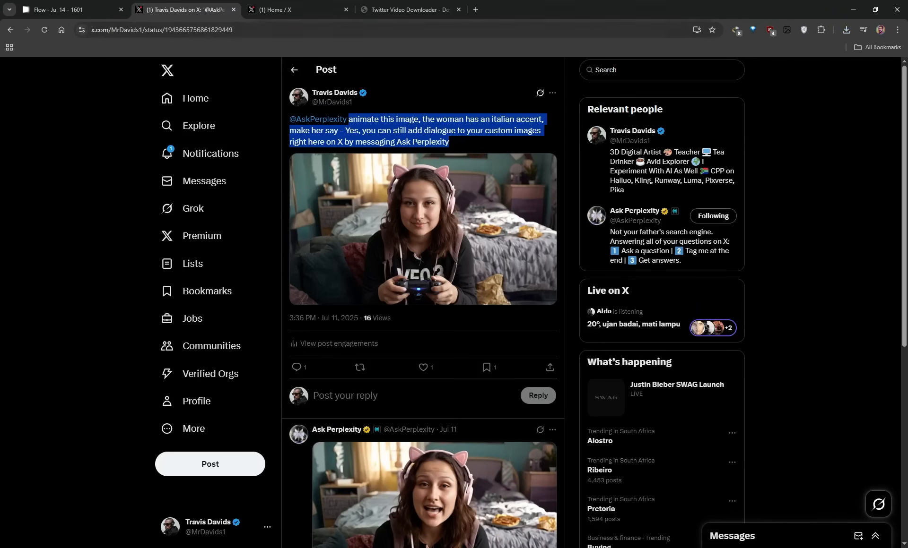
{"action": "mouse_move", "coordinate": [316, 123]}
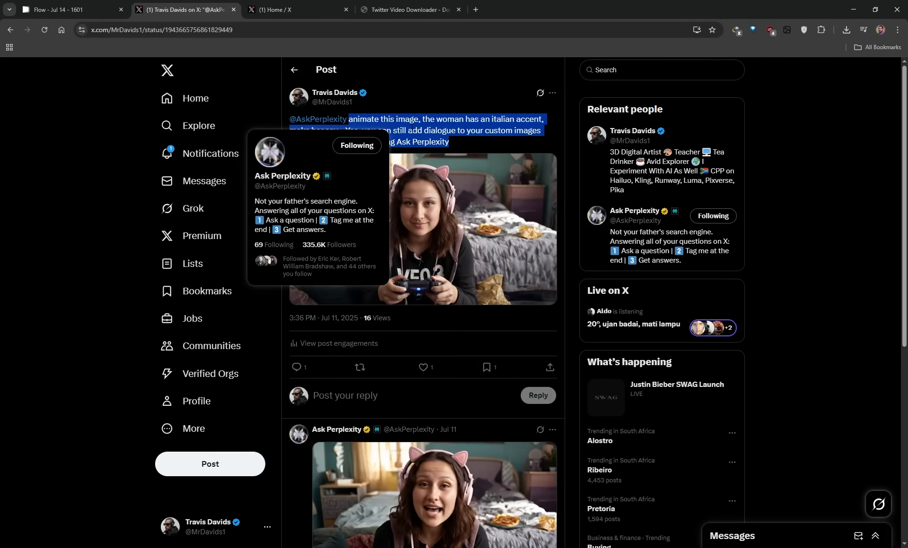
{"action": "left_click", "coordinate": [464, 141]}
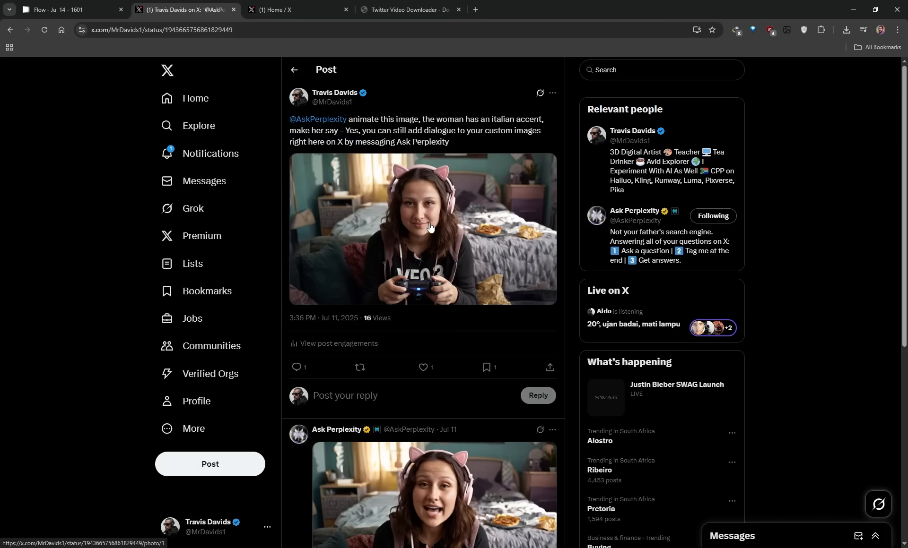
{"action": "left_click", "coordinate": [291, 6]}
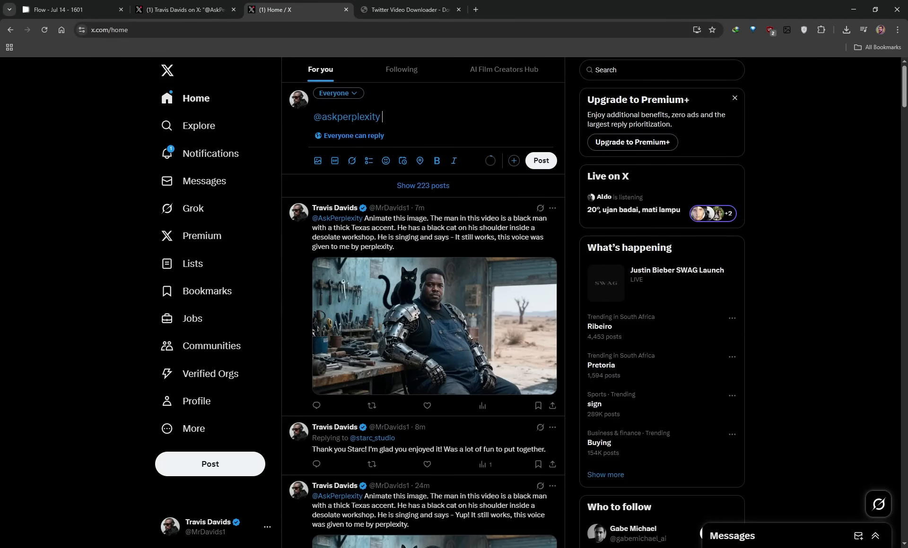
{"action": "key", "text": "ctrl+a"}
{"action": "key", "text": "BackSpace"}
{"action": "type", "text": "@askperplexity"}
{"action": "type", "text": "animate this image, the woman has an italian accent, make her say - Yes, you can still add dialogue to your custom images right here on X by messaging Ask Perplexity"}
{"action": "key", "text": "alt+Tab"}
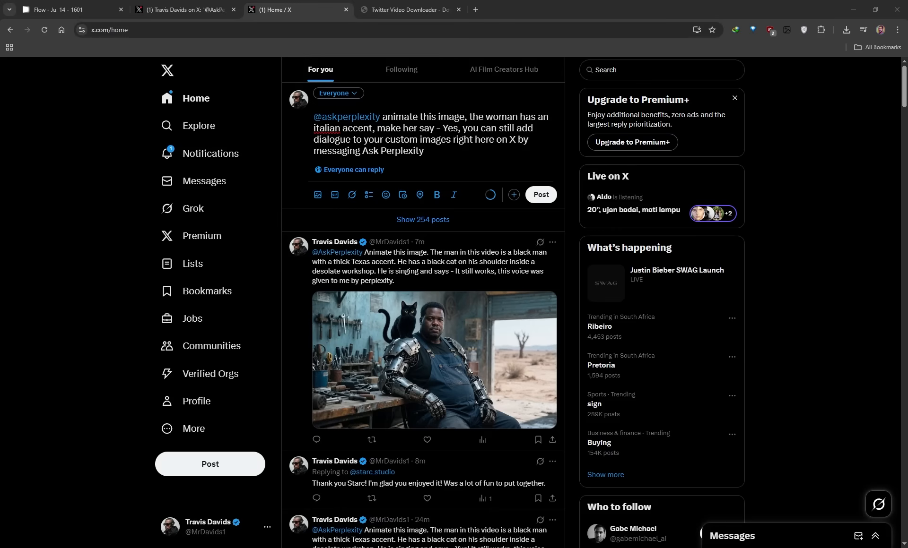
{"action": "left_click_drag", "start_coordinate": [903, 142], "coordinate": [449, 141]}
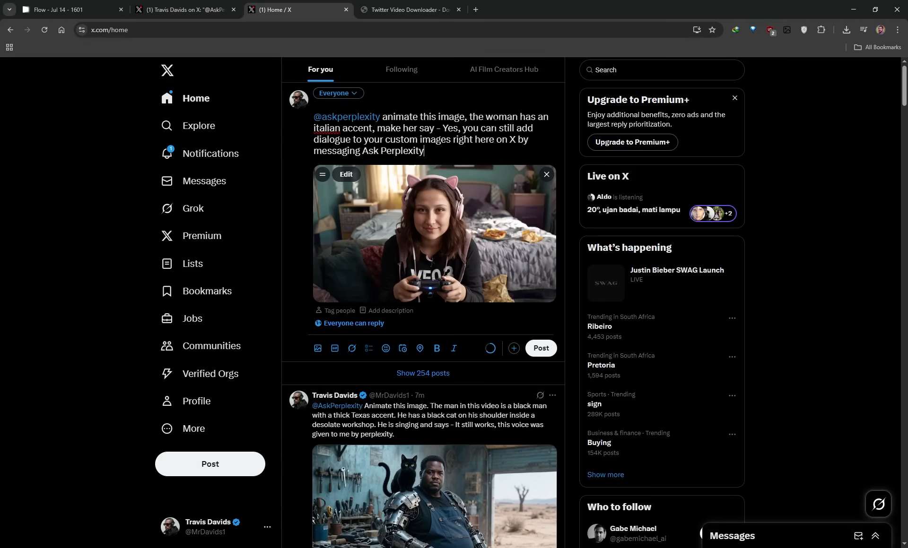
{"action": "left_click_drag", "start_coordinate": [443, 128], "coordinate": [425, 152]}
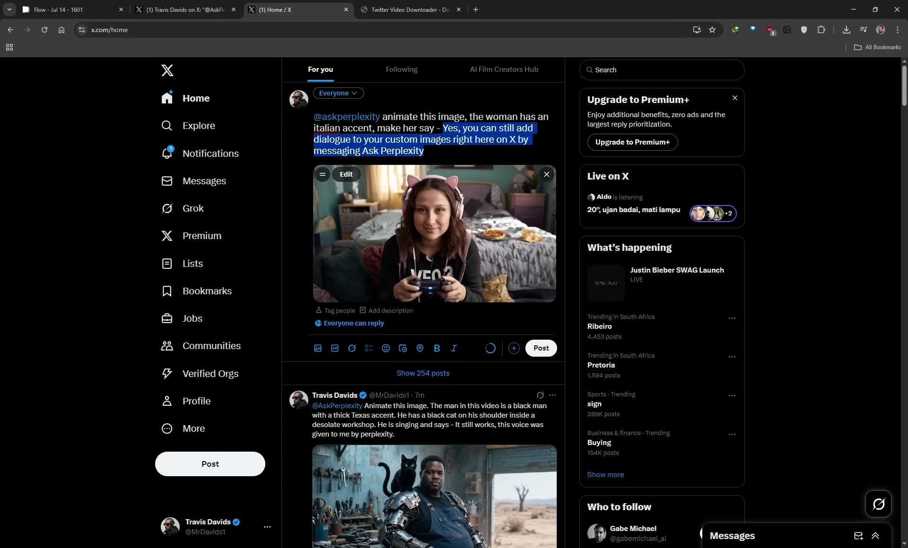
{"action": "left_click_drag", "start_coordinate": [314, 117], "coordinate": [380, 118]}
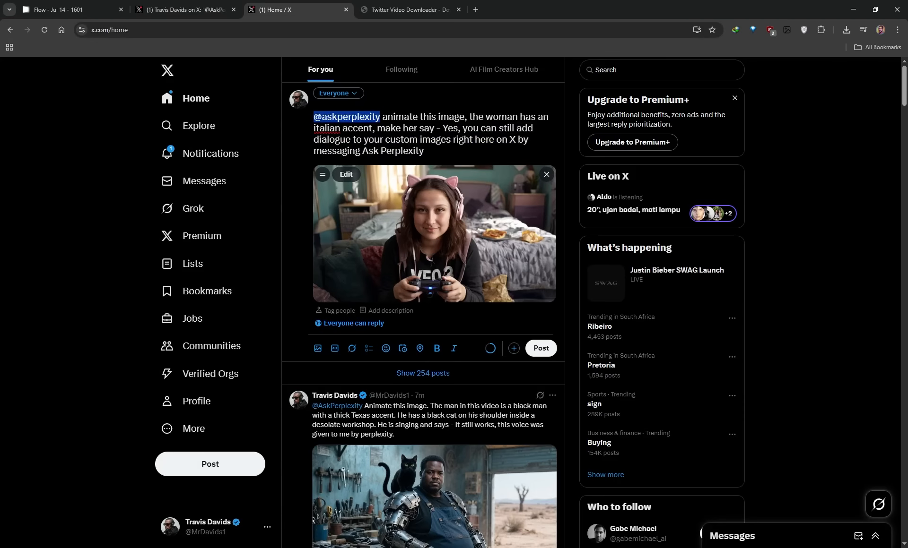
Switch to the published X post and play Ask Perplexity's reply video of the woman full screen from the start.
{"action": "left_click", "coordinate": [451, 140]}
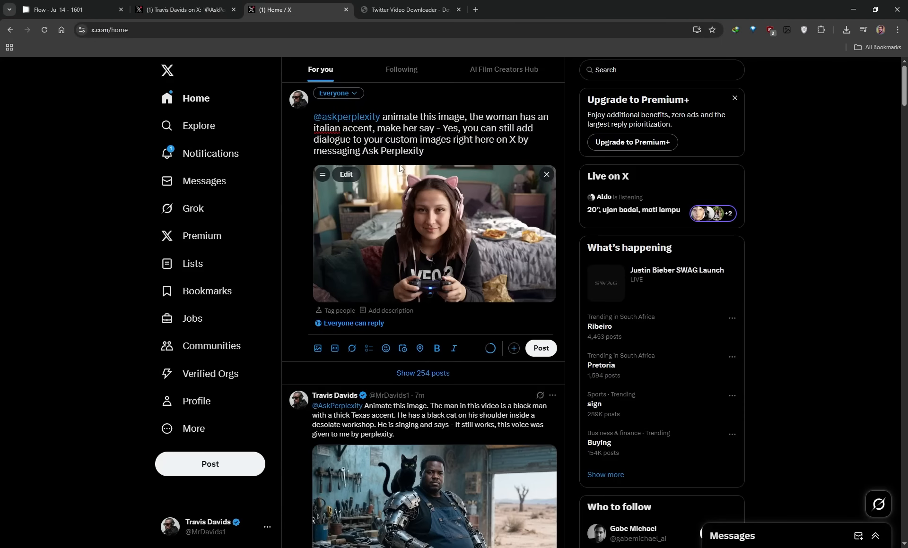
{"action": "left_click", "coordinate": [220, 5]}
{"action": "scroll", "coordinate": [296, 353], "scroll_direction": "down", "scroll_amount": 2}
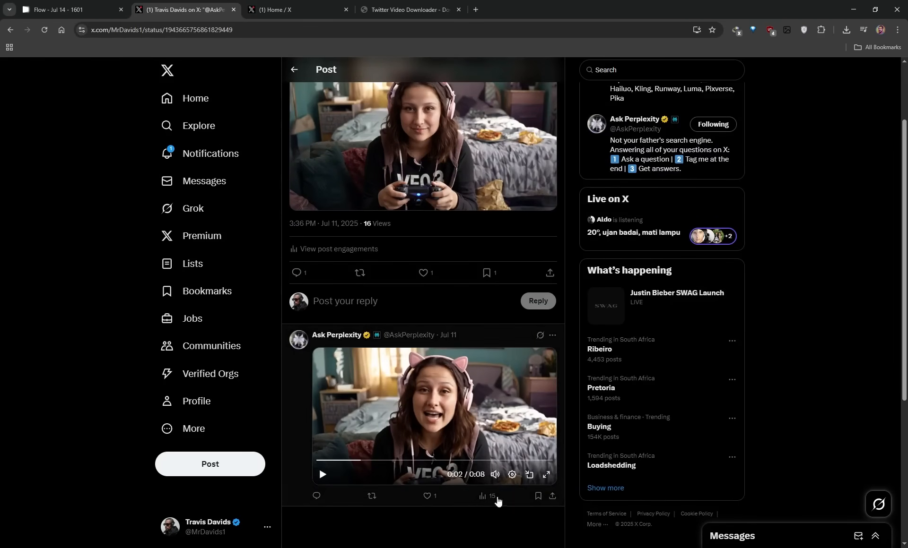
{"action": "left_click", "coordinate": [318, 461]}
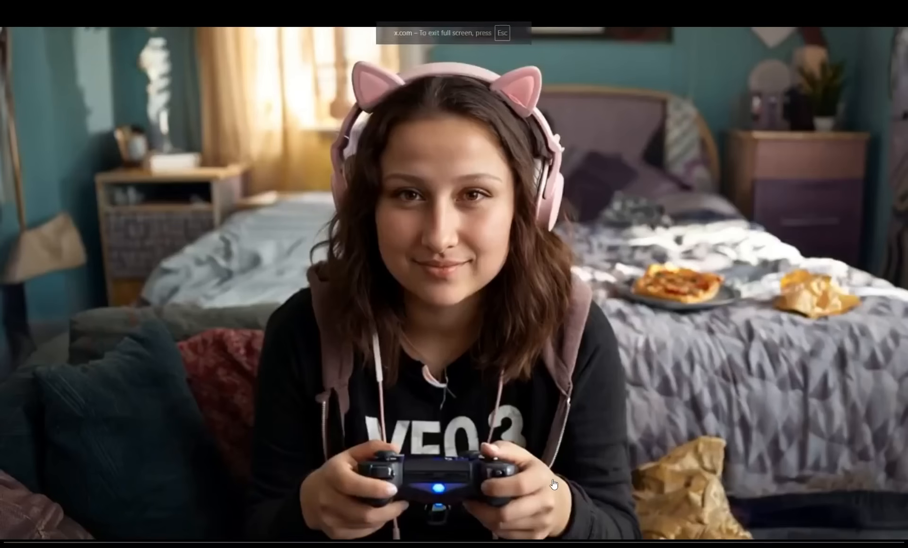
{"action": "left_click", "coordinate": [546, 474]}
{"action": "left_click", "coordinate": [8, 547]}
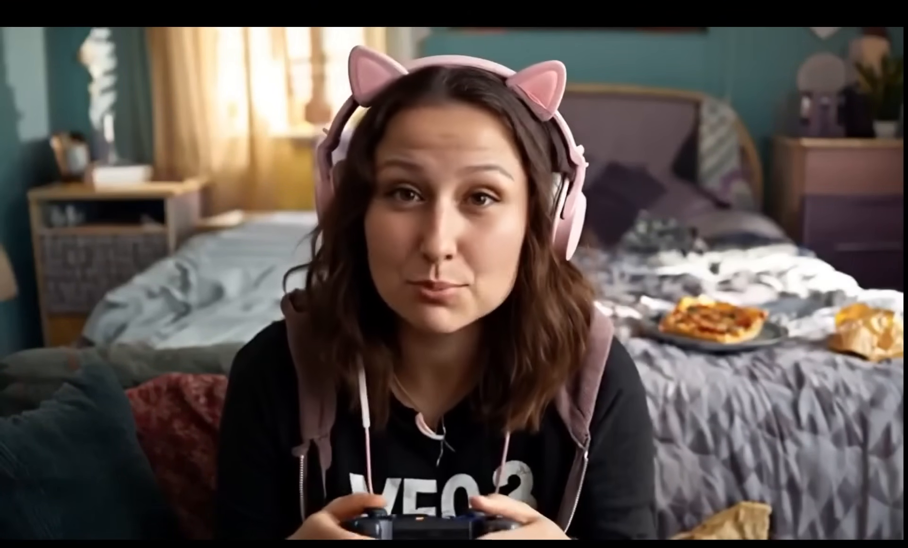
{"action": "key", "text": "Escape"}
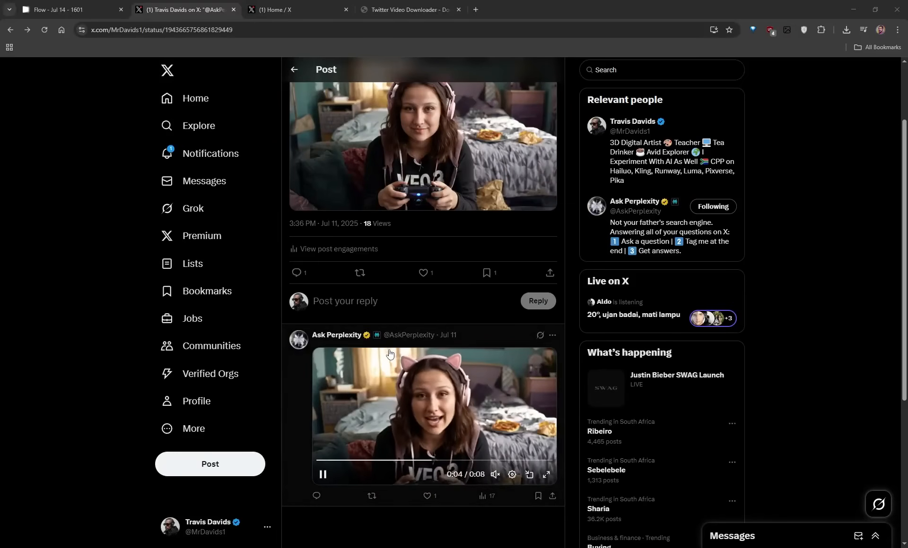
Open Ask Perplexity's video reply as its own post and copy the post's URL.
{"action": "left_click", "coordinate": [296, 380]}
{"action": "left_click", "coordinate": [140, 30]}
{"action": "key", "text": "ctrl+c"}
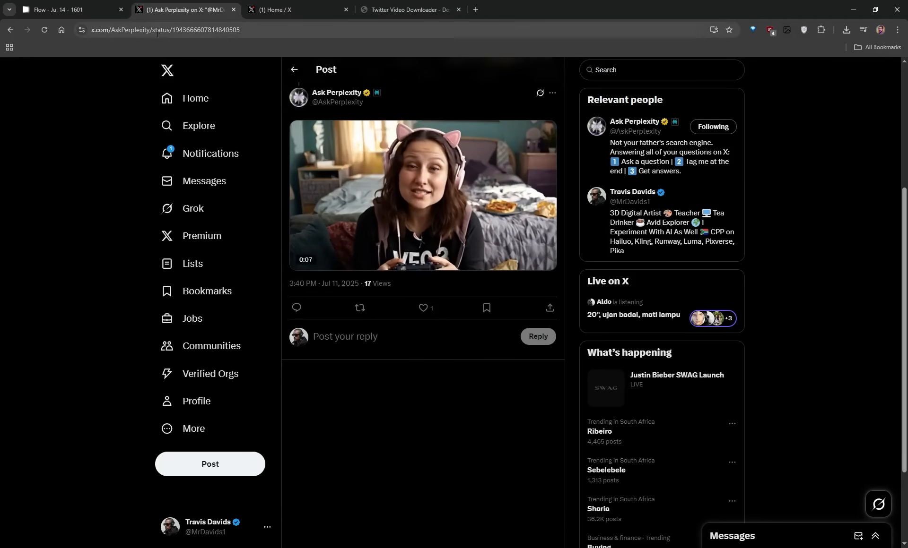
{"action": "right_click", "coordinate": [123, 32]}
{"action": "left_click", "coordinate": [162, 124]}
Submit the copied post link to Twitter Video Downloader, open the 1280x720 MP4, pause it and bring up its saving options.
{"action": "left_click", "coordinate": [396, 5]}
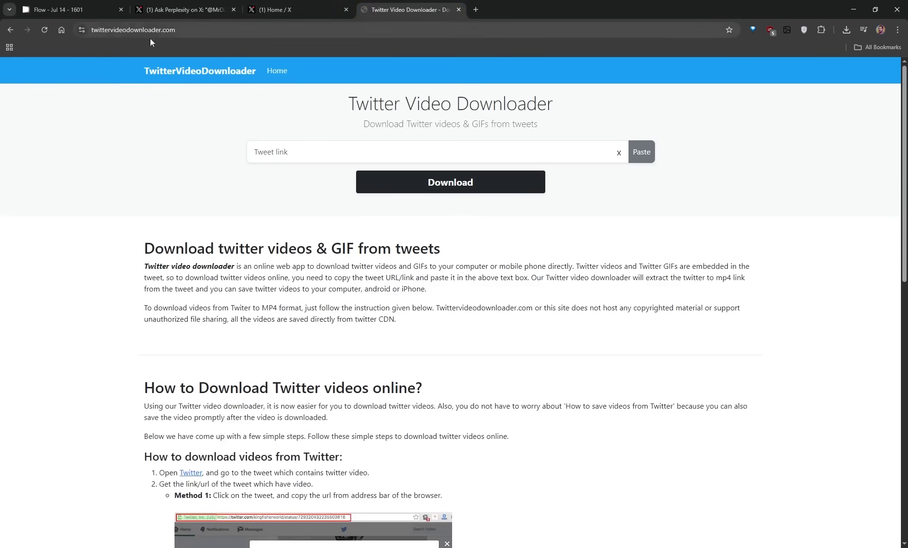
{"action": "right_click", "coordinate": [273, 154]}
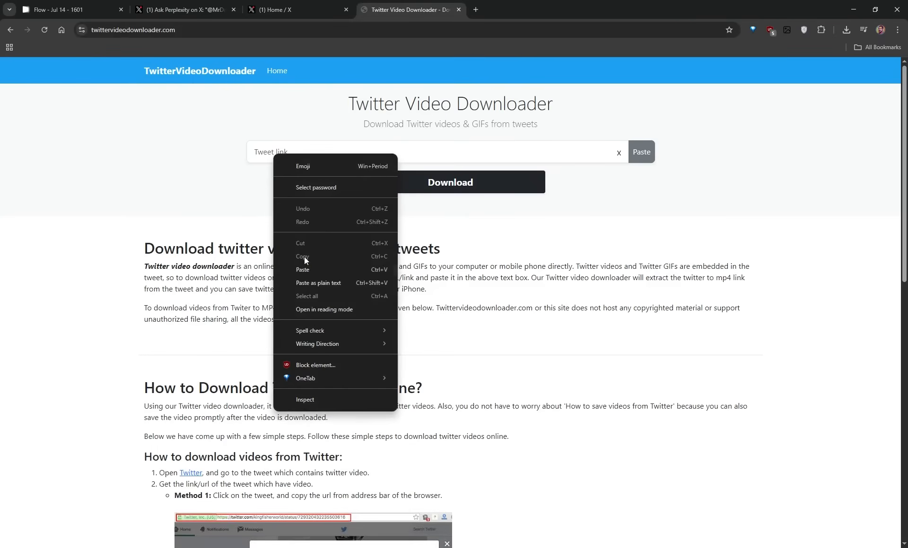
{"action": "left_click", "coordinate": [308, 270]}
{"action": "left_click", "coordinate": [441, 184]}
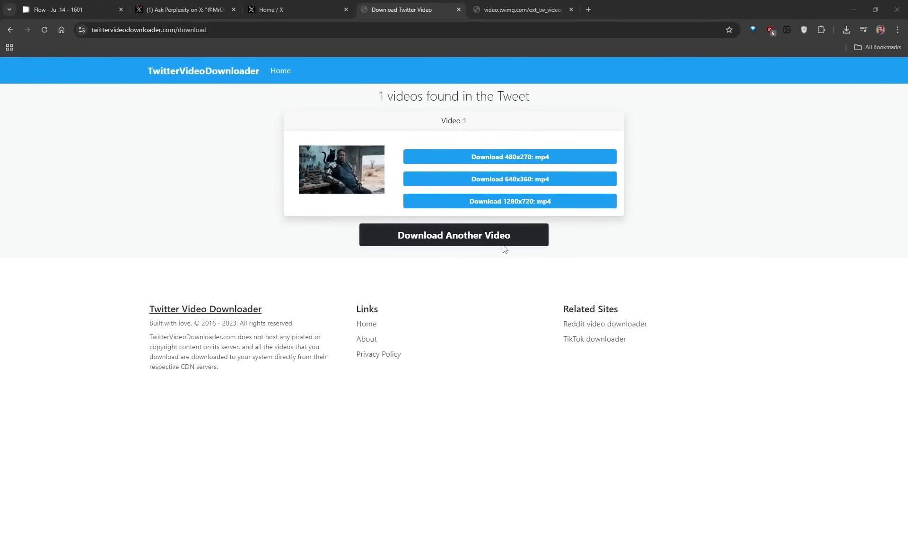
{"action": "left_click", "coordinate": [502, 204]}
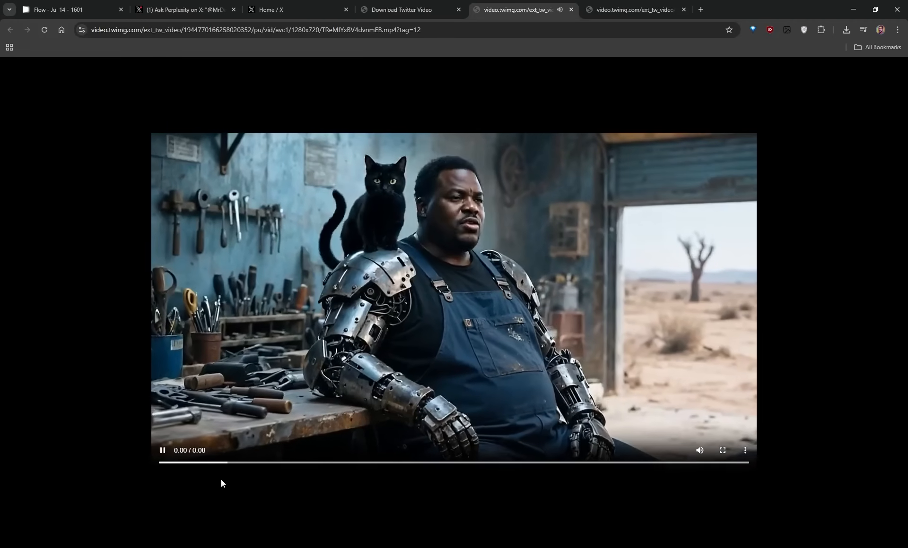
{"action": "left_click", "coordinate": [163, 452]}
{"action": "right_click", "coordinate": [406, 250]}
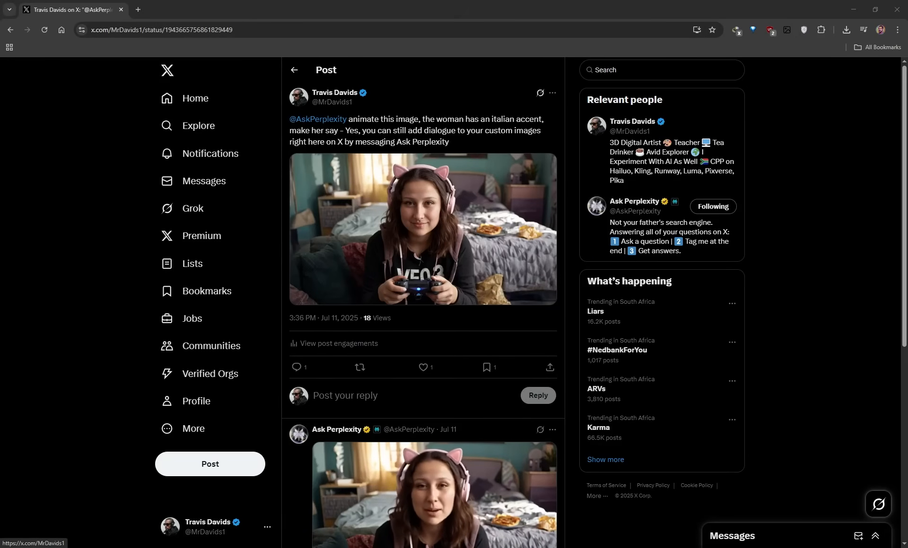
{"action": "scroll", "coordinate": [397, 324], "scroll_direction": "down", "scroll_amount": 2}
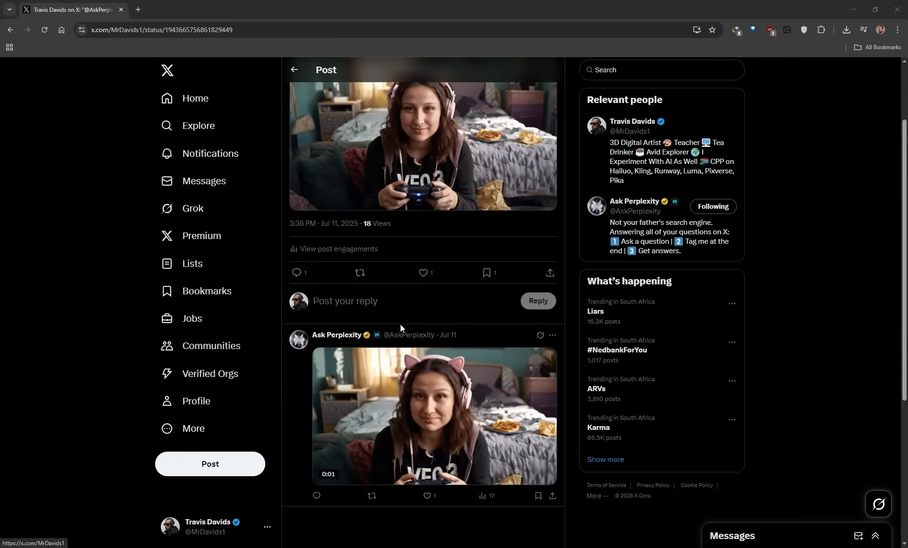
{"action": "scroll", "coordinate": [403, 330], "scroll_direction": "up", "scroll_amount": 2}
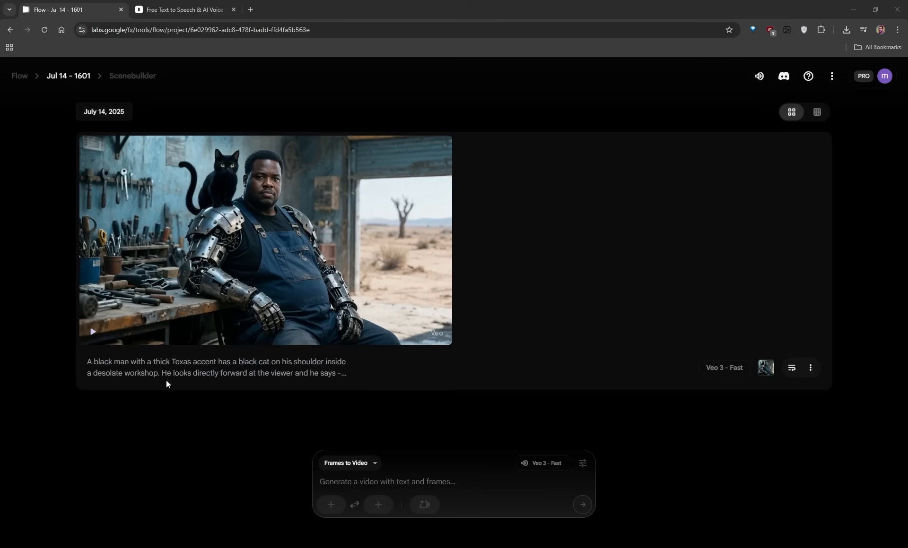
{"action": "mouse_move", "coordinate": [239, 211]}
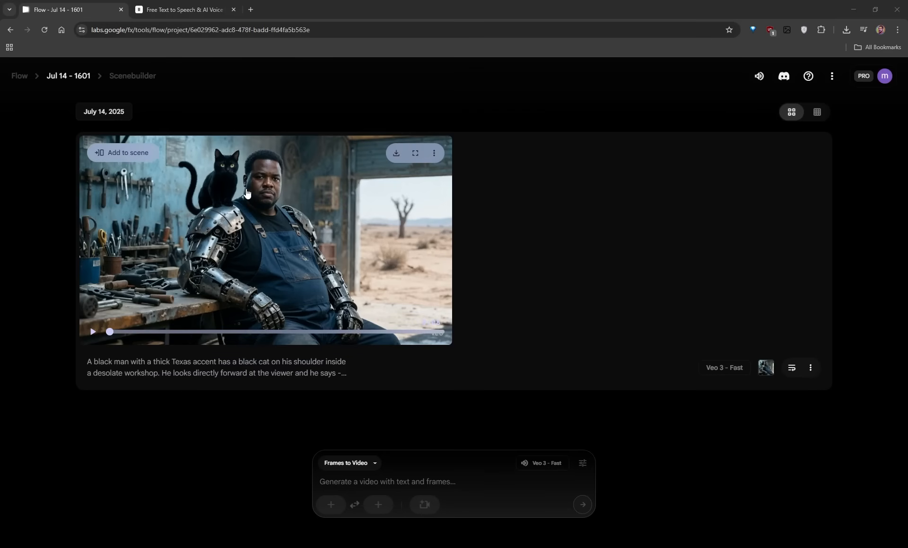
Switch to ElevenLabs, log in, and upload the video fuq3ISsjElxNhpoo.mp4 to Voice Changer.
{"action": "left_click", "coordinate": [160, 11]}
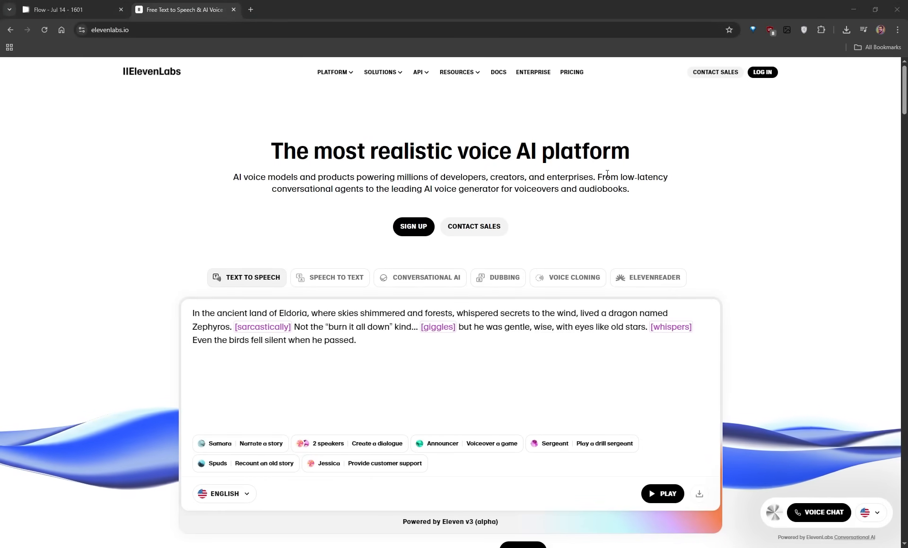
{"action": "left_click", "coordinate": [741, 76]}
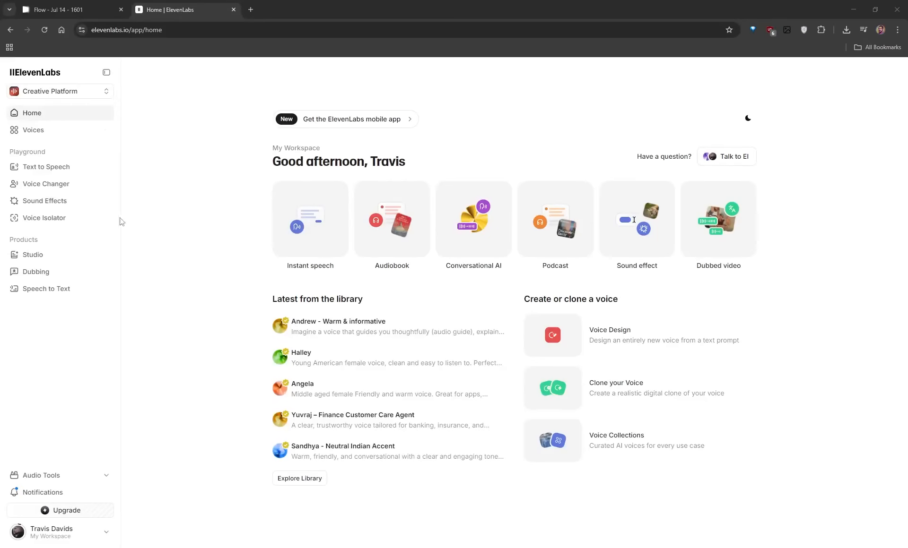
{"action": "left_click", "coordinate": [50, 189]}
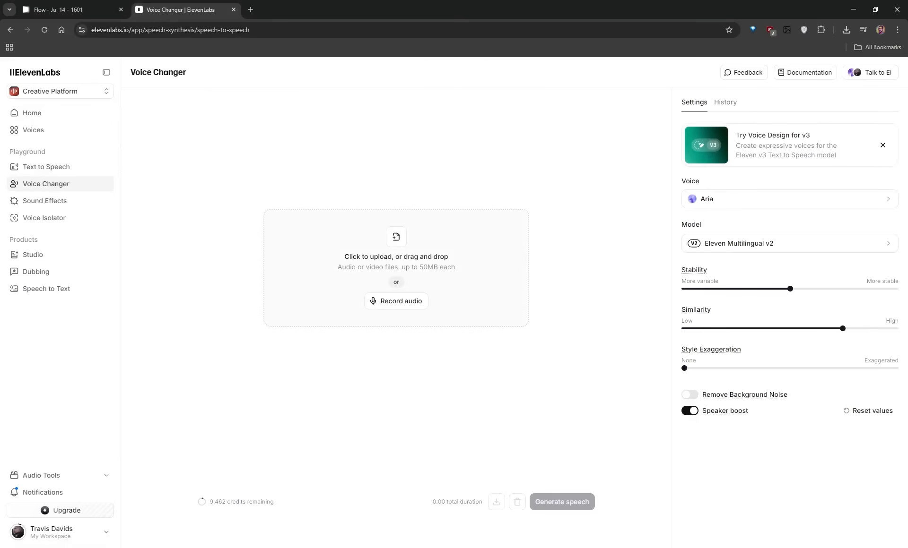
{"action": "left_click_drag", "start_coordinate": [414, 336], "coordinate": [393, 277]}
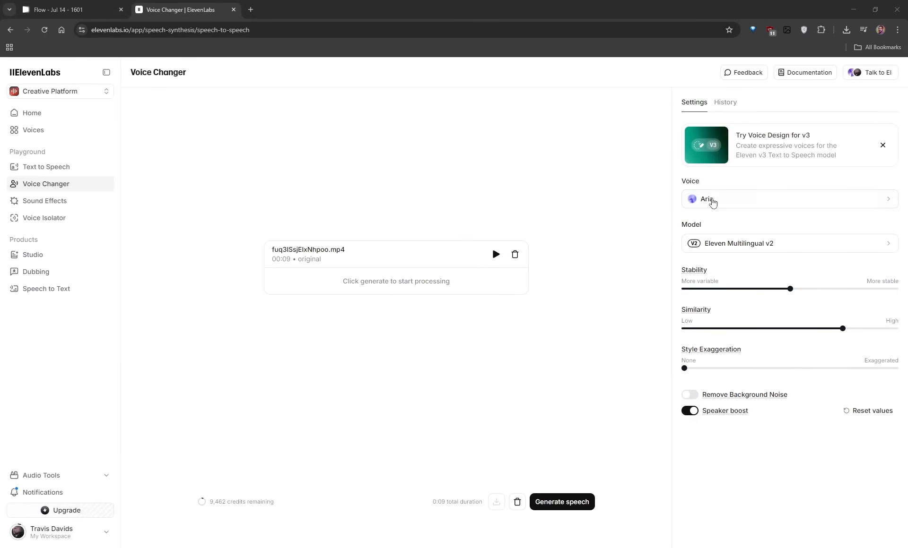
Choose Aria from the Default voices for the conversion after listening to its preview.
{"action": "left_click", "coordinate": [728, 203]}
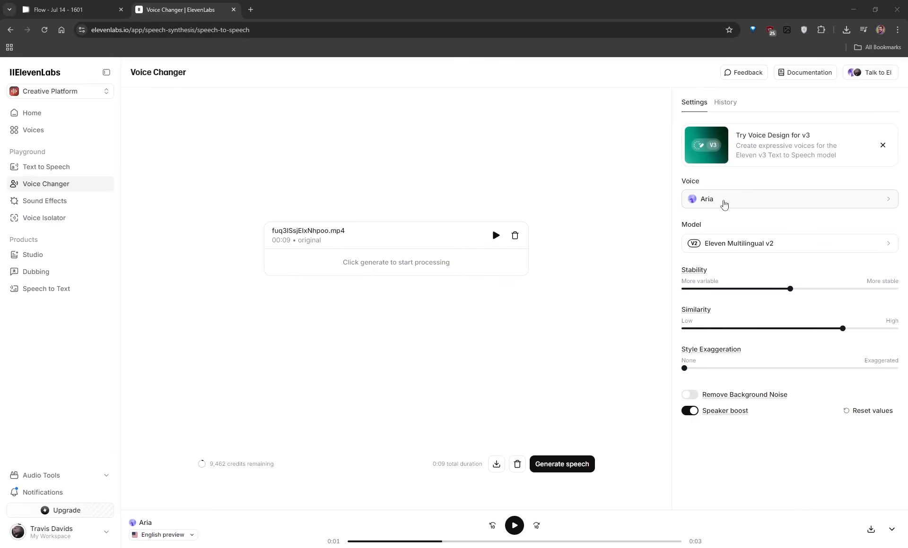
{"action": "left_click", "coordinate": [719, 207]}
{"action": "left_click", "coordinate": [719, 209]}
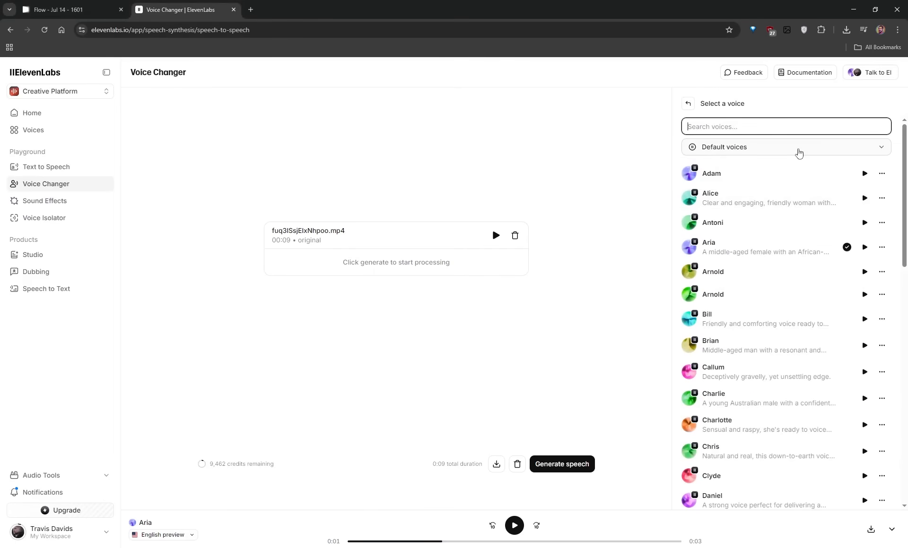
{"action": "left_click", "coordinate": [811, 150]}
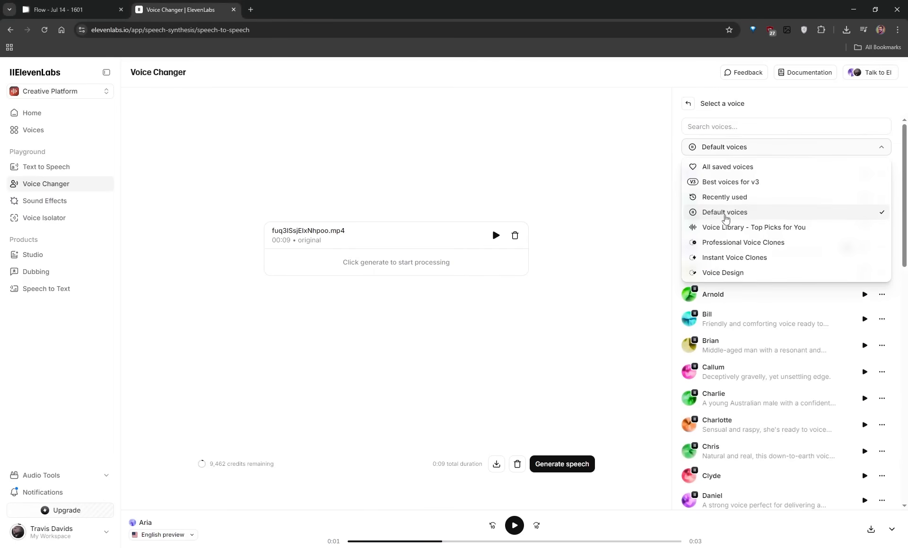
{"action": "left_click", "coordinate": [730, 215]}
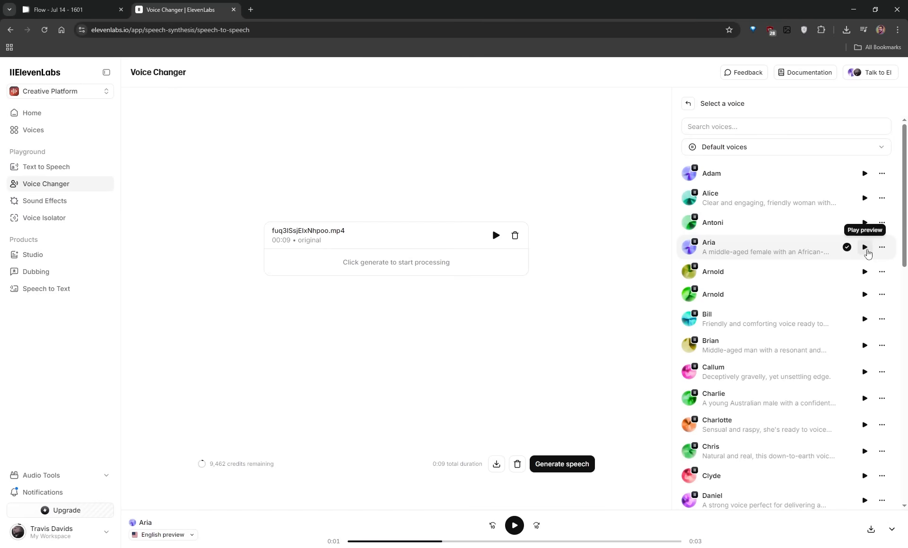
{"action": "left_click", "coordinate": [865, 248]}
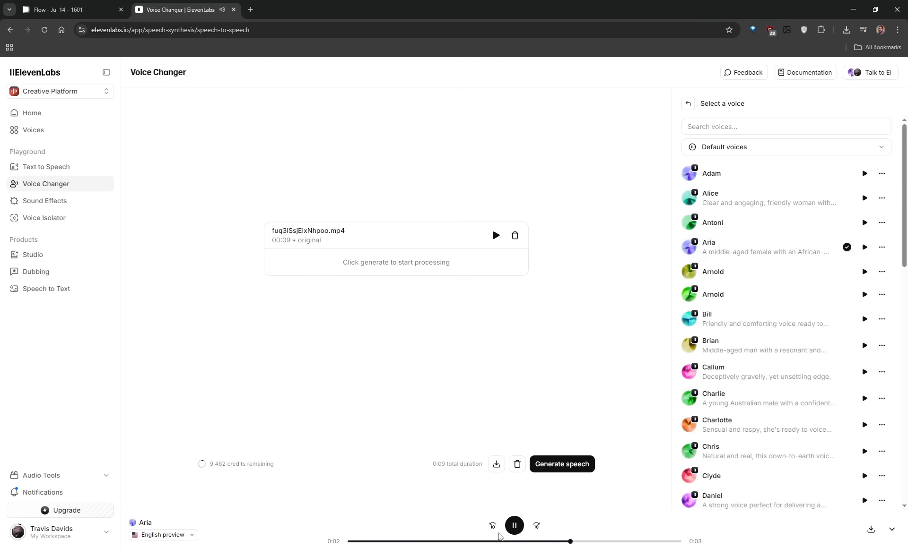
{"action": "left_click", "coordinate": [514, 525]}
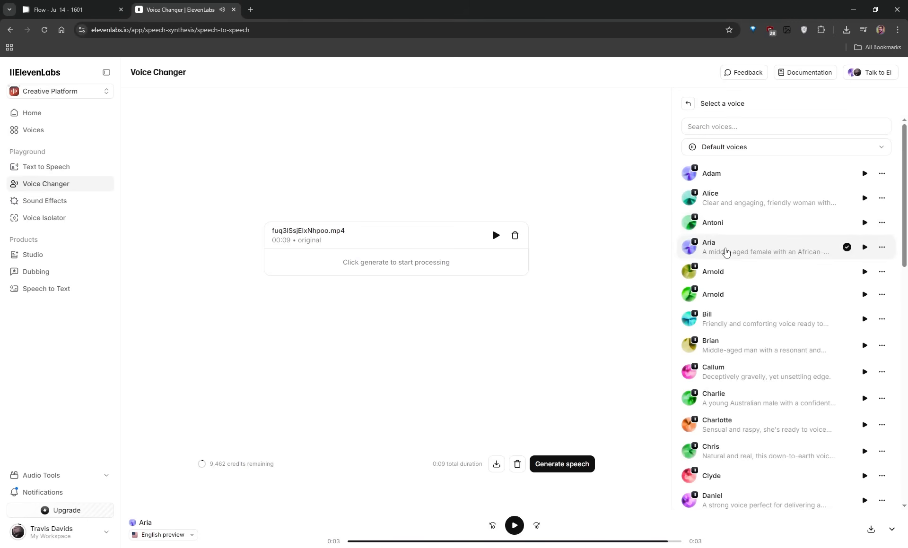
{"action": "left_click", "coordinate": [766, 246]}
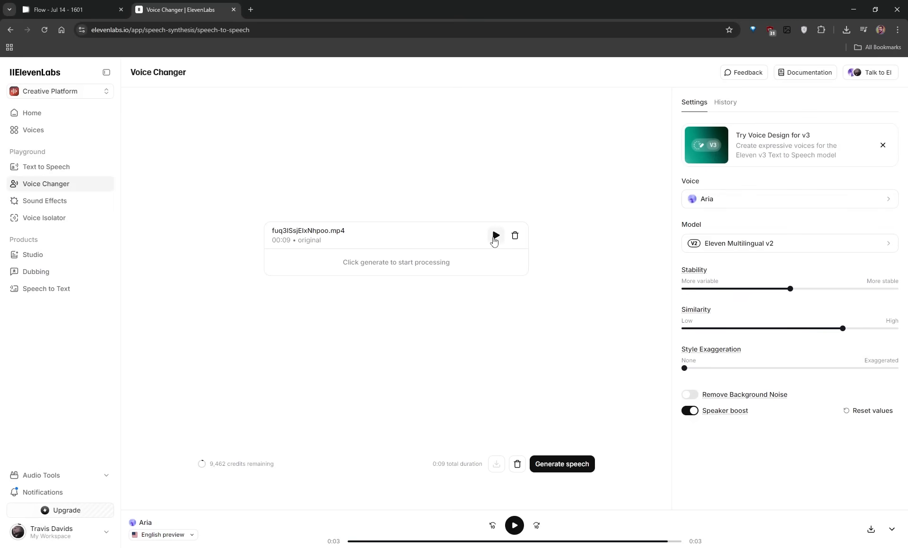
Listen briefly to the original clip and generate its converted speech in the Aria voice with Eleven Multilingual v2.
{"action": "left_click", "coordinate": [495, 241]}
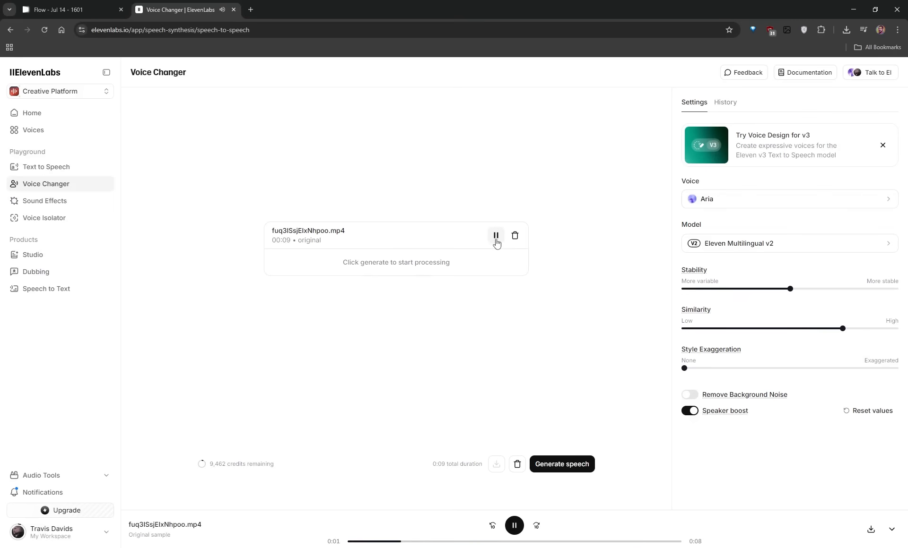
{"action": "left_click", "coordinate": [496, 242]}
{"action": "left_click", "coordinate": [554, 464]}
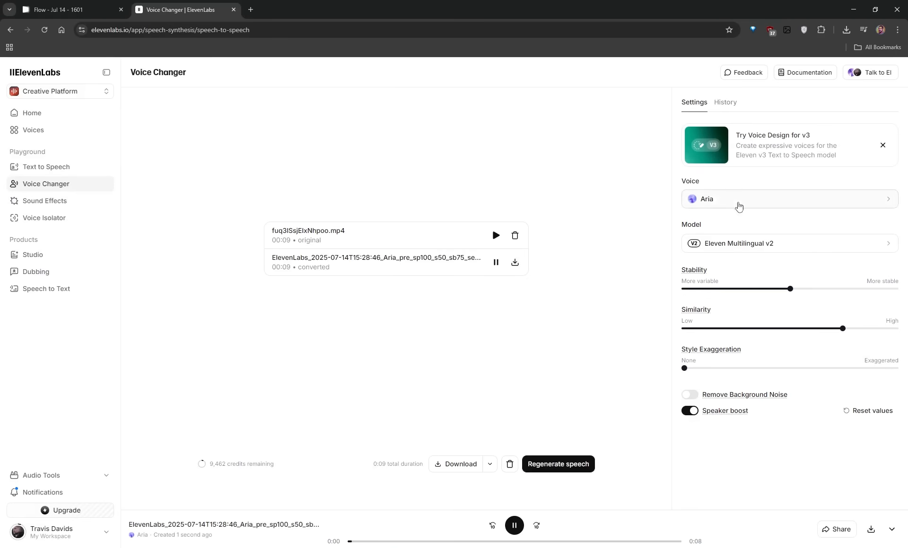
Listen to the converted Aria audio and review the available speech-to-speech models.
{"action": "left_click", "coordinate": [497, 263]}
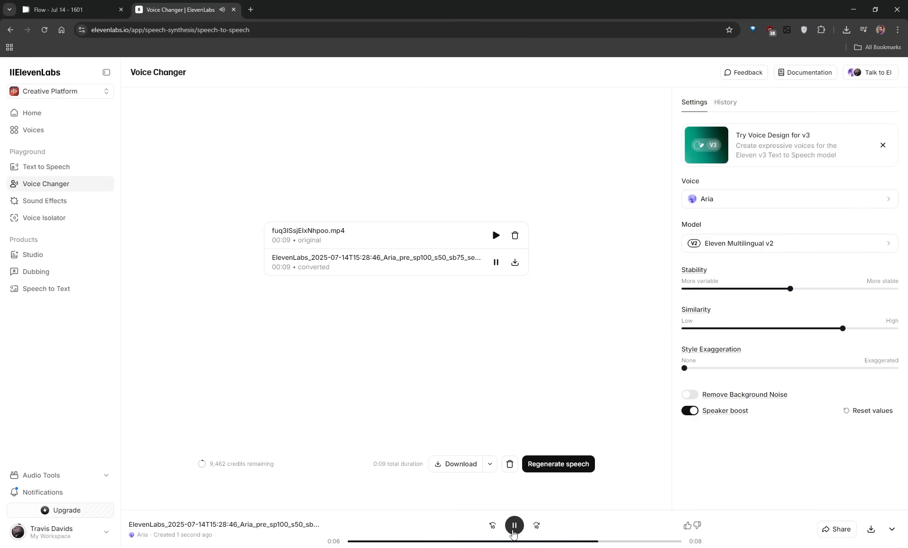
{"action": "left_click", "coordinate": [514, 530]}
{"action": "left_click", "coordinate": [744, 250]}
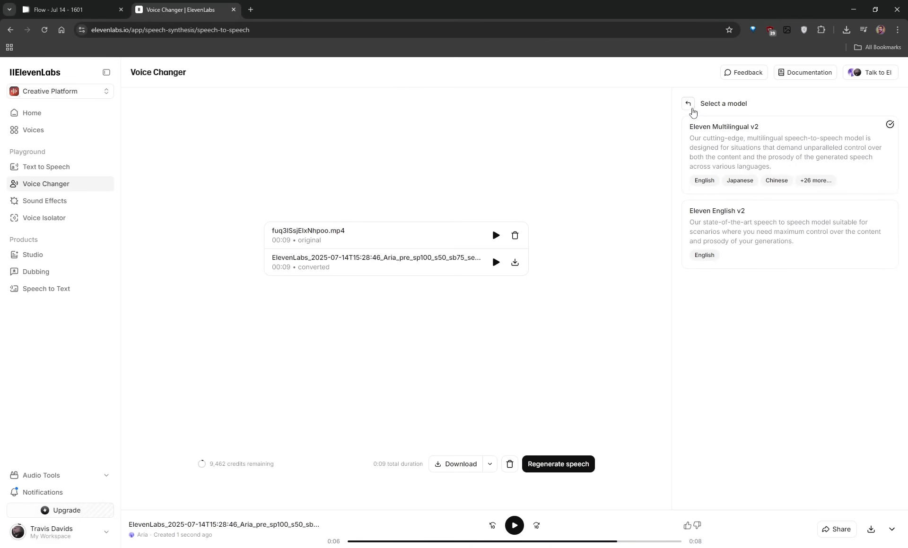
{"action": "left_click", "coordinate": [689, 104]}
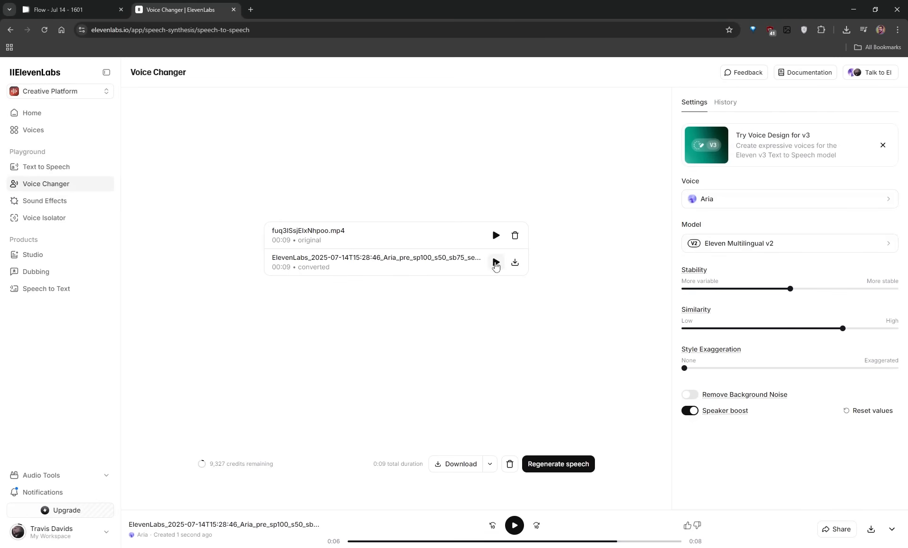
{"action": "left_click", "coordinate": [495, 263]}
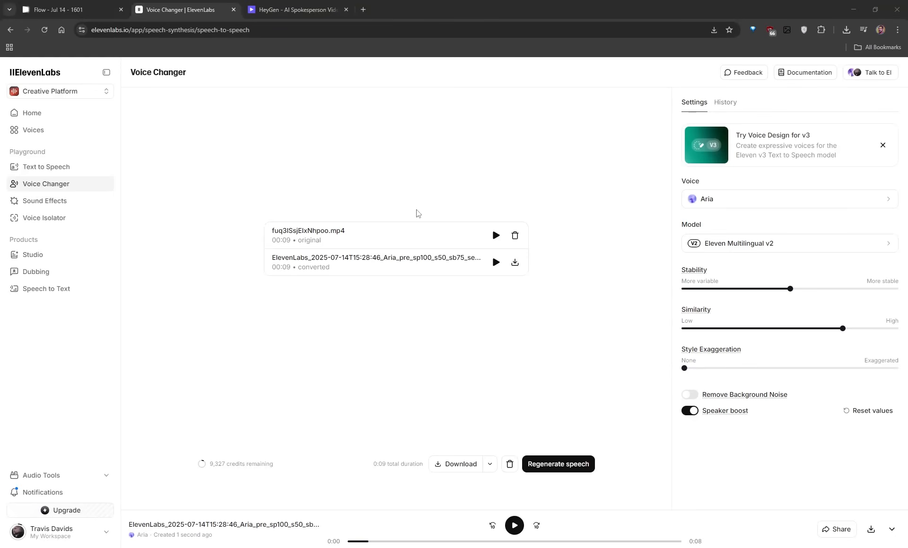
Search the voice library for "french" with Female gender and Old age filters, preview the Loulou voice, and add it to My Voices.
{"action": "left_click", "coordinate": [41, 135]}
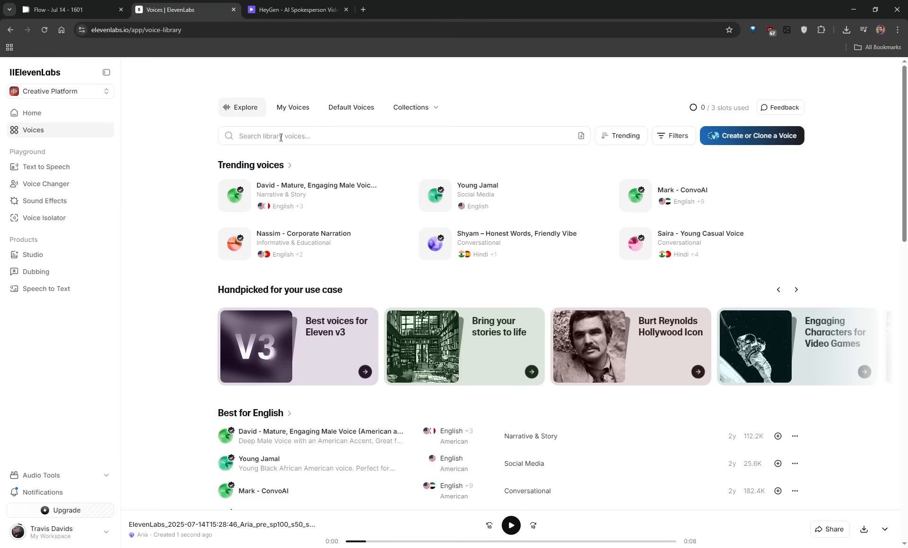
{"action": "left_click", "coordinate": [281, 137]}
{"action": "type", "text": "french"}
{"action": "left_click", "coordinate": [670, 137]}
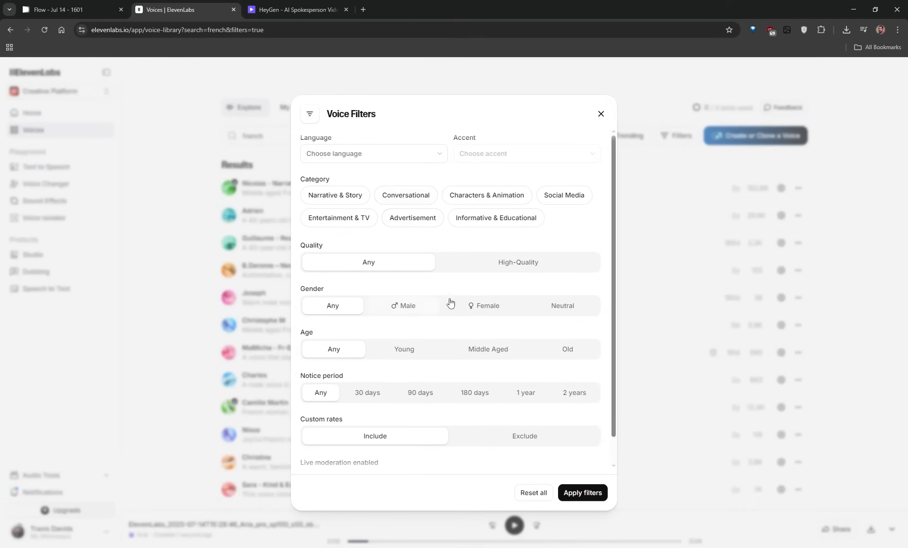
{"action": "left_click", "coordinate": [489, 307]}
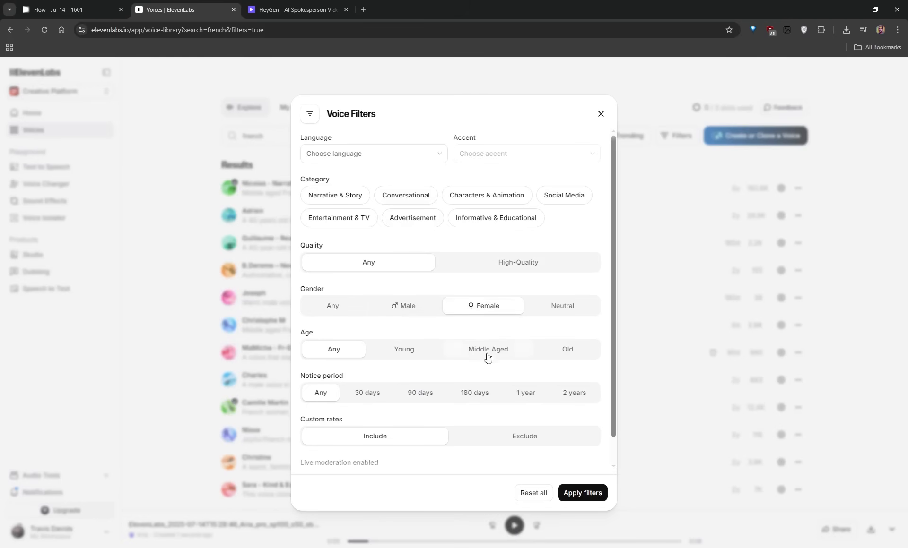
{"action": "left_click", "coordinate": [557, 358]}
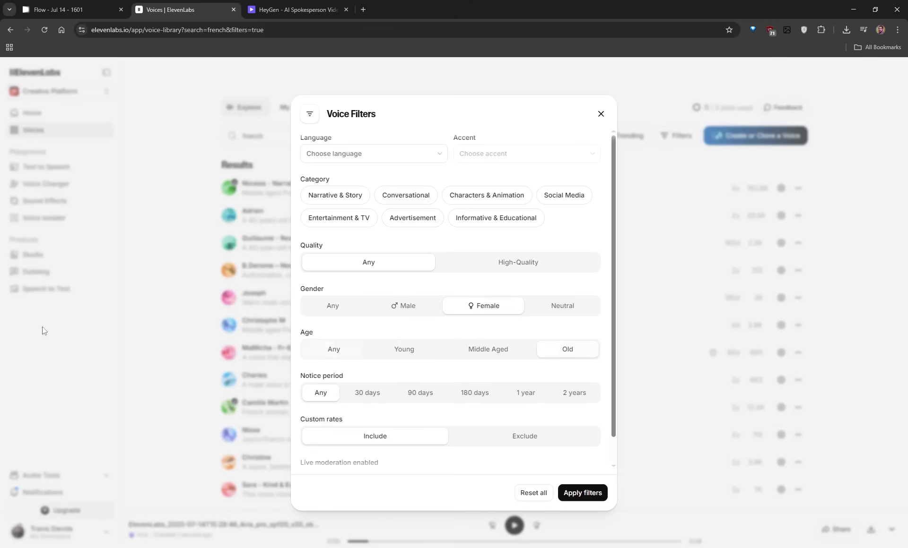
{"action": "left_click", "coordinate": [582, 494]}
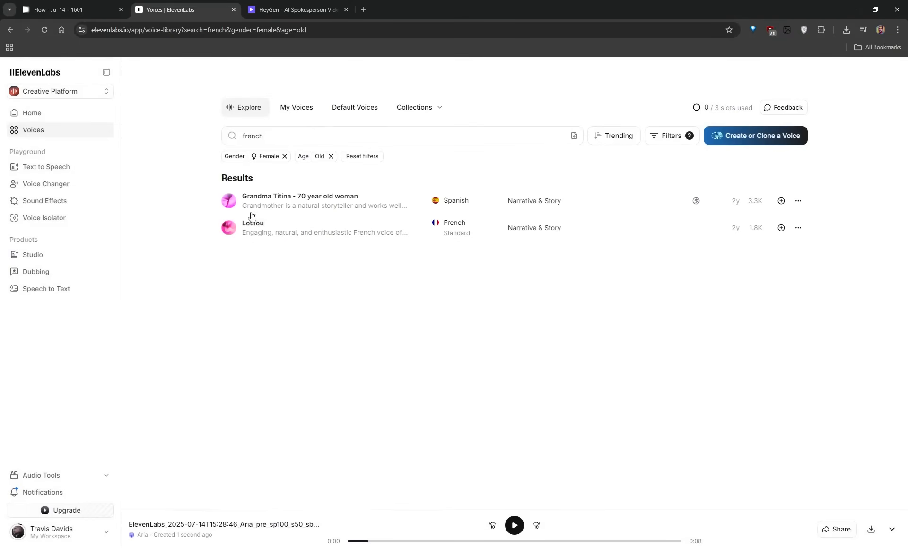
{"action": "left_click", "coordinate": [231, 232]}
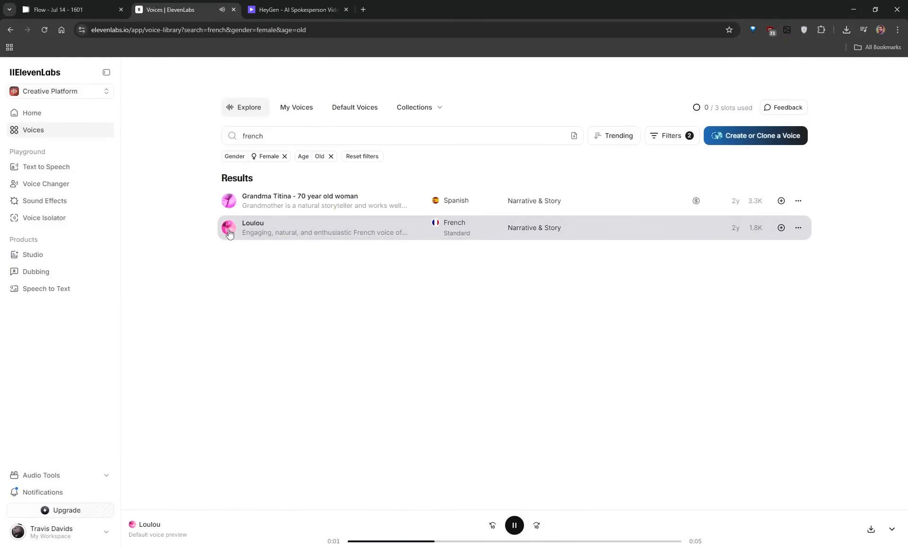
{"action": "left_click", "coordinate": [781, 228]}
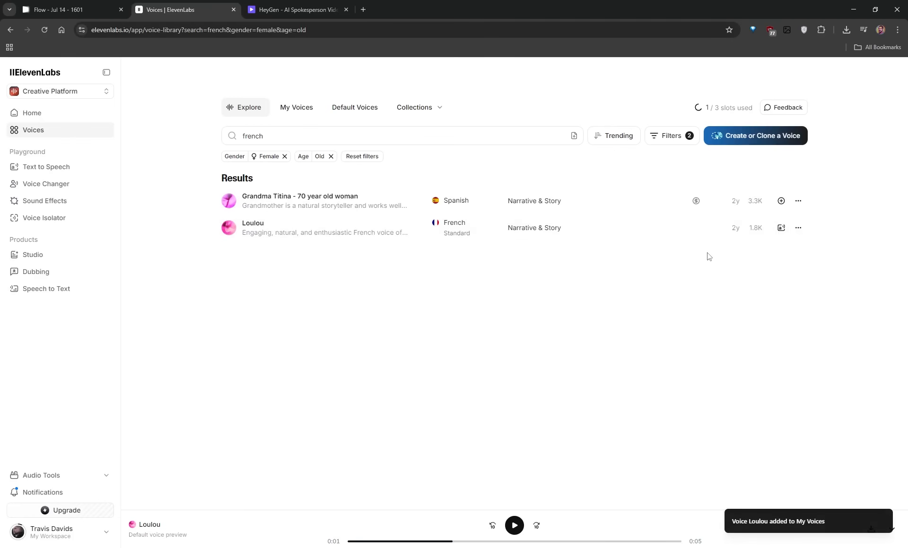
Return to Voice Changer and show all saved voices in its voice selection.
{"action": "left_click", "coordinate": [52, 188]}
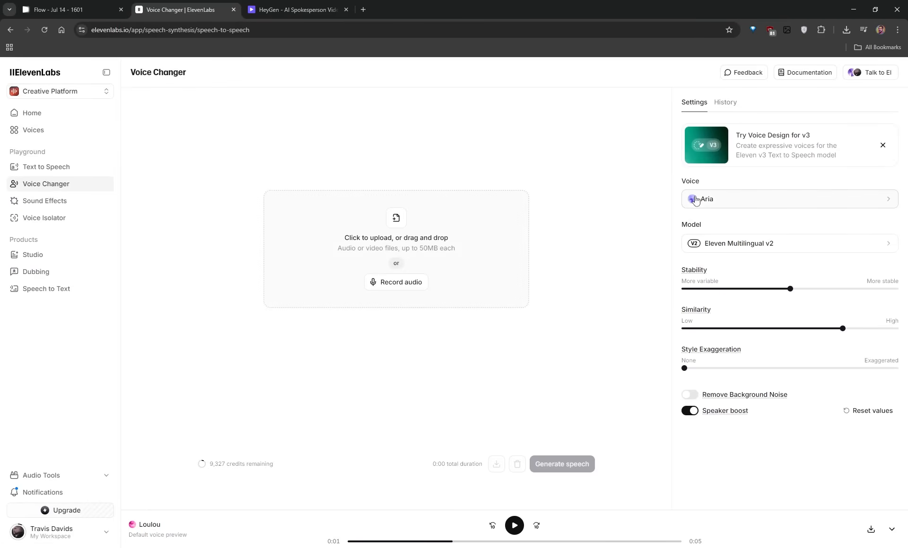
{"action": "left_click", "coordinate": [719, 204]}
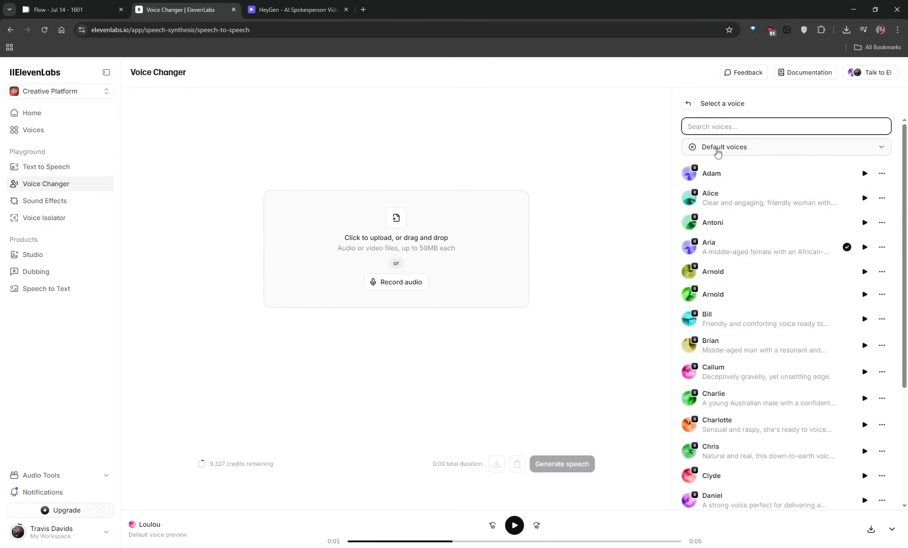
{"action": "left_click", "coordinate": [732, 153]}
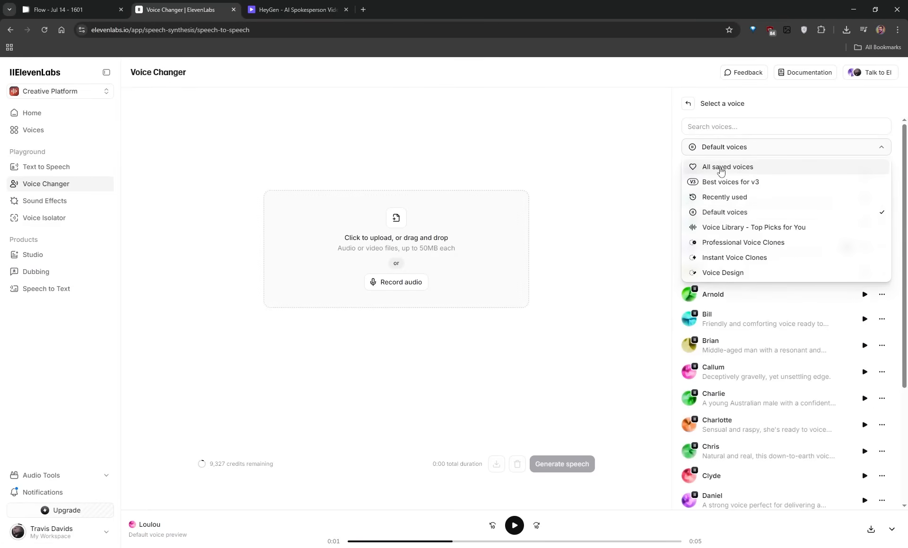
{"action": "left_click", "coordinate": [721, 167]}
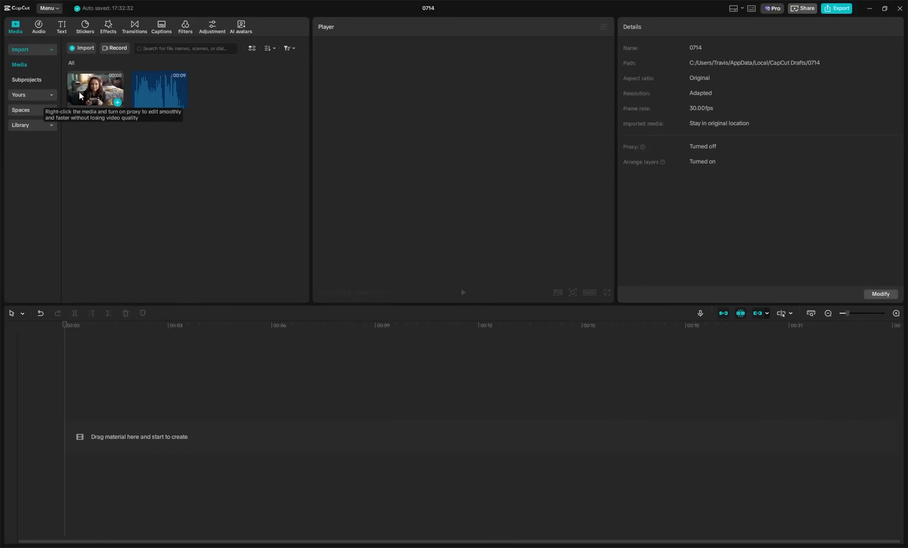
Switch to CapCut, place fuq3ISsjElxNhpoo.mp4 on the timeline, and extract and delete its original audio.
{"action": "left_click_drag", "start_coordinate": [87, 91], "coordinate": [122, 433]}
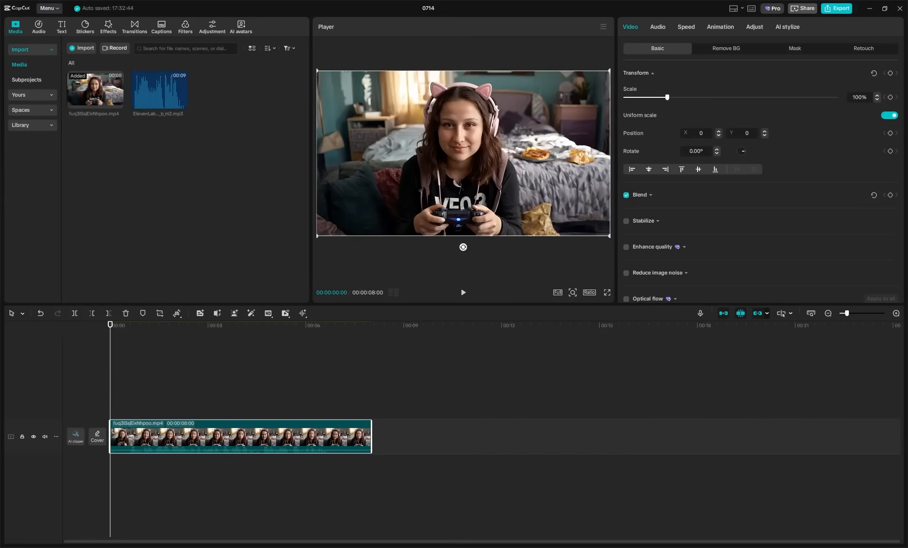
{"action": "right_click", "coordinate": [187, 432]}
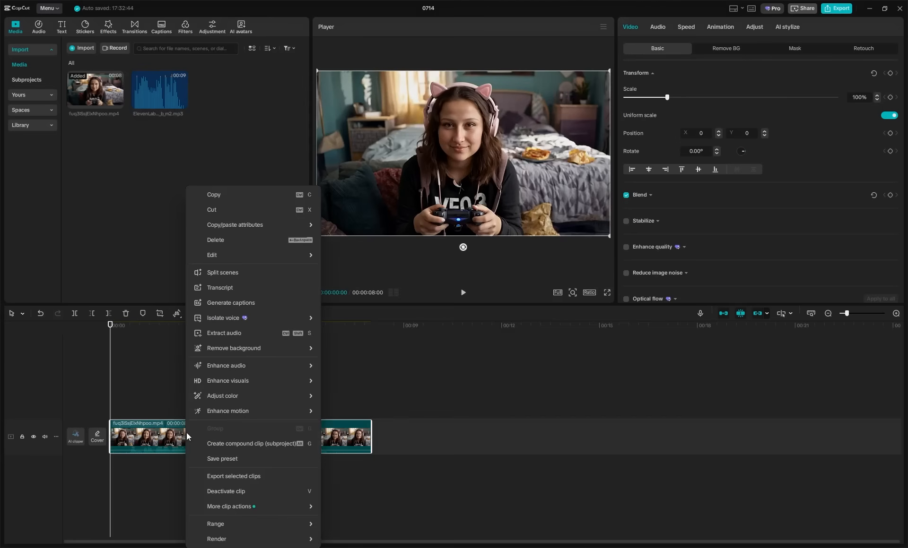
{"action": "key", "text": "ctrl+shift+s"}
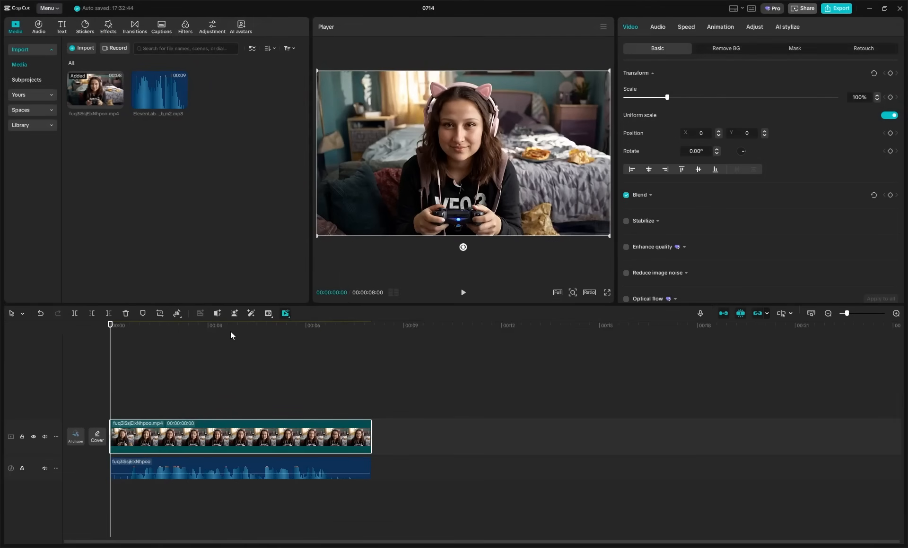
{"action": "left_click", "coordinate": [177, 461]}
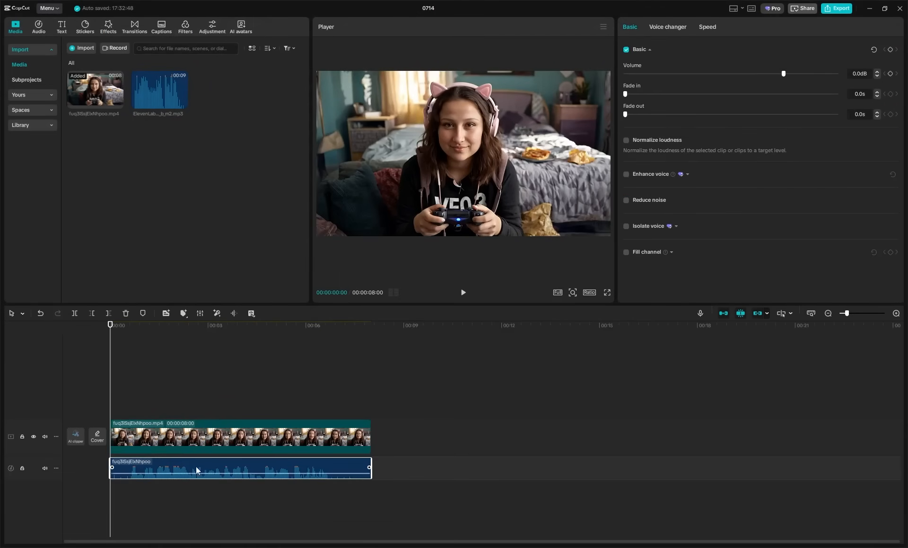
{"action": "key", "text": "Delete"}
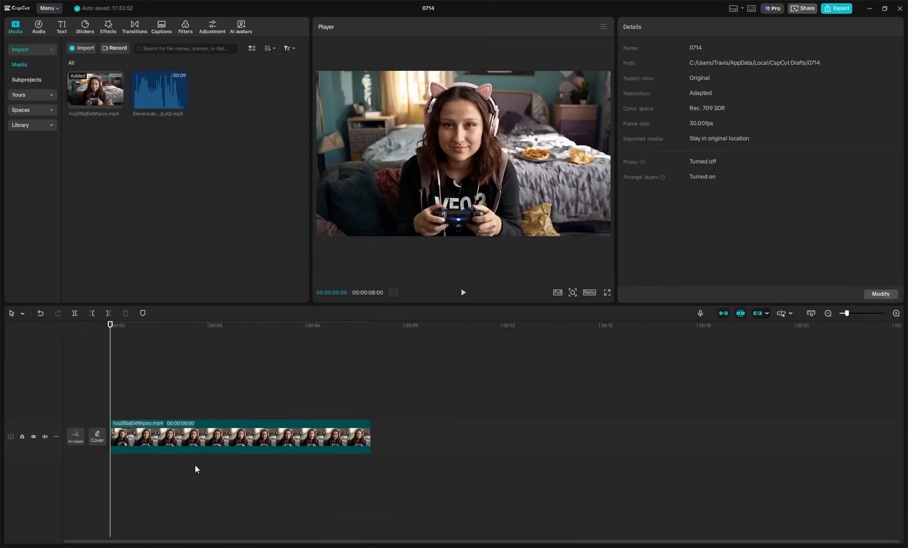
Add the ElevenLabs Aria audio beneath the video, aligned to the timeline start, and play the combination.
{"action": "left_click_drag", "start_coordinate": [154, 99], "coordinate": [107, 468]}
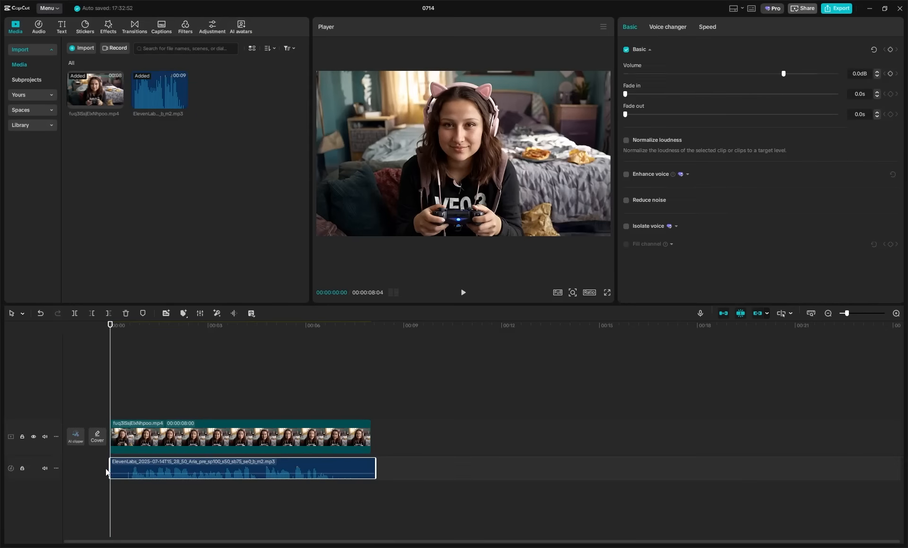
{"action": "left_click", "coordinate": [463, 292]}
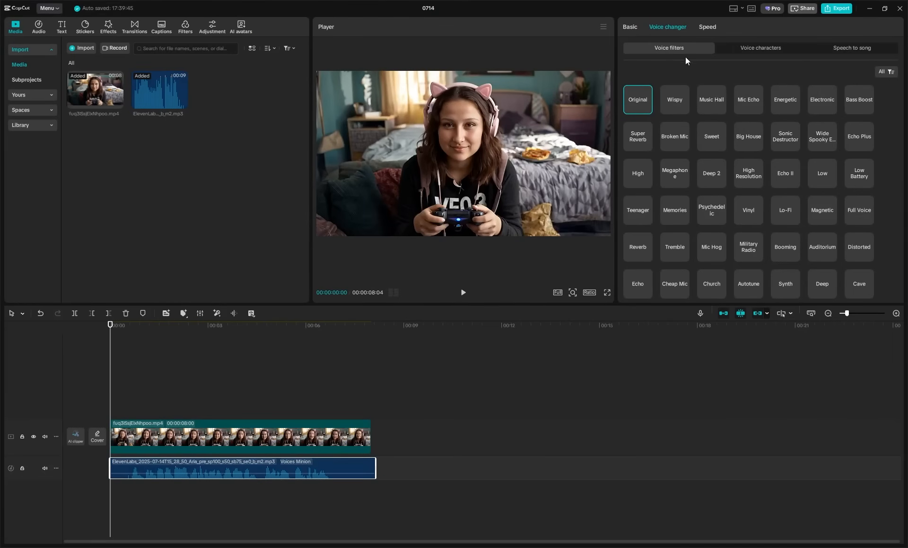
Review the voice changer's Voice characters and play the clip with the Minion voice.
{"action": "left_click", "coordinate": [753, 52]}
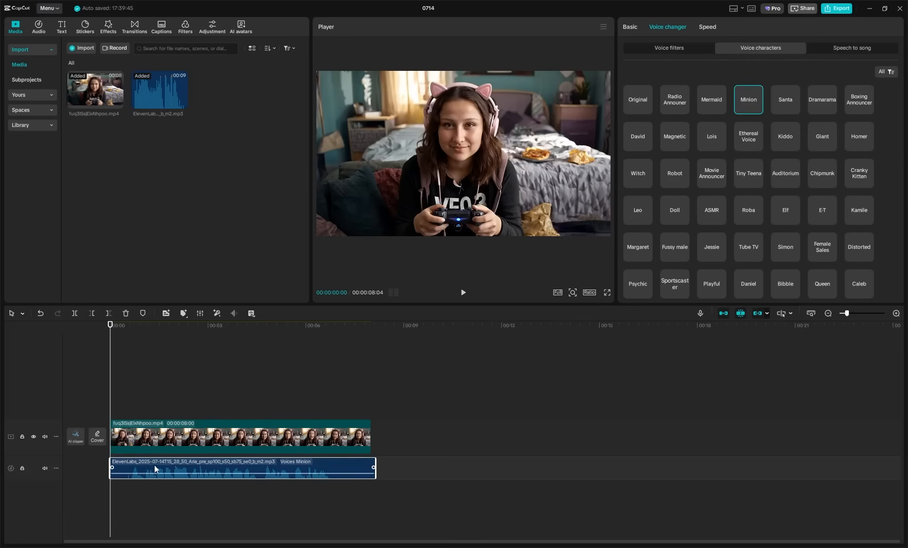
{"action": "left_click", "coordinate": [463, 293]}
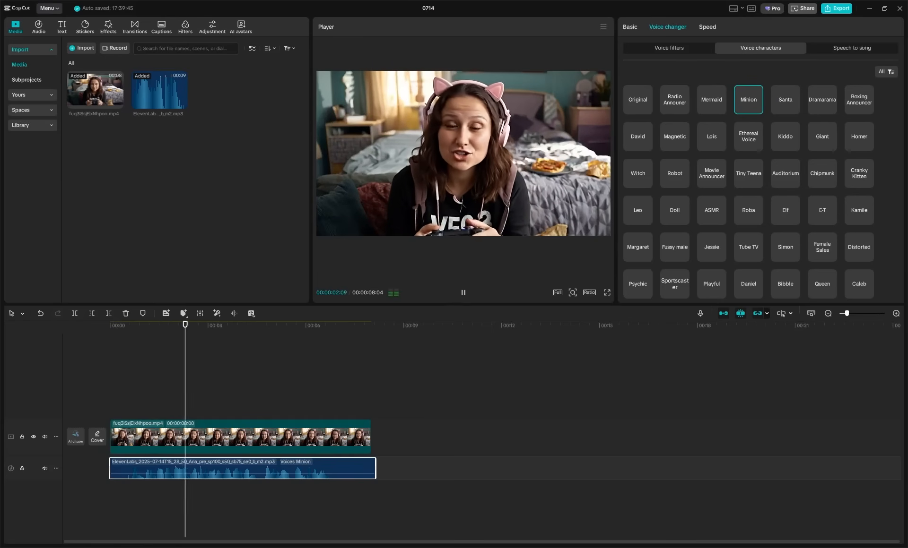
{"action": "left_click", "coordinate": [464, 293]}
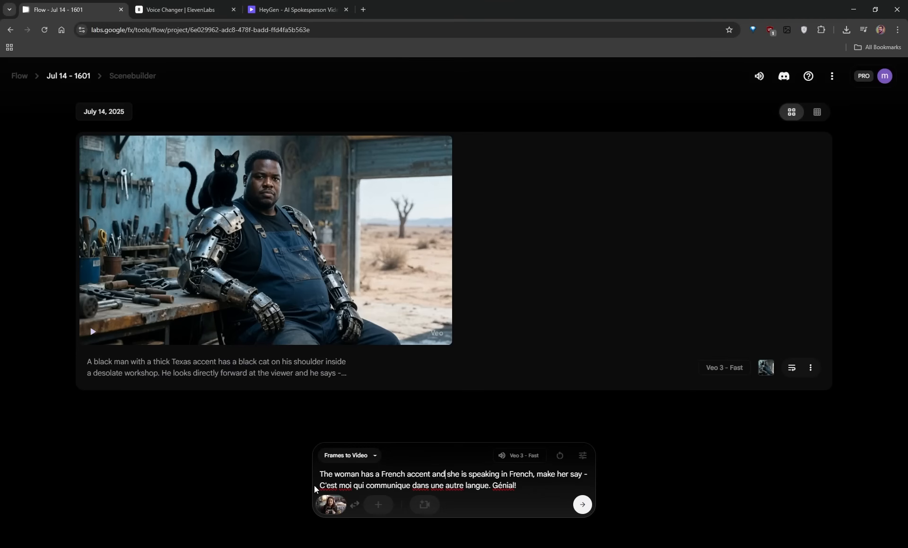
Switch to Flow and try to generate the Frames to Video clip of the woman saying "C'est moi qui communique dans une autre langue. Génial!".
{"action": "left_click_drag", "start_coordinate": [316, 489], "coordinate": [516, 487]}
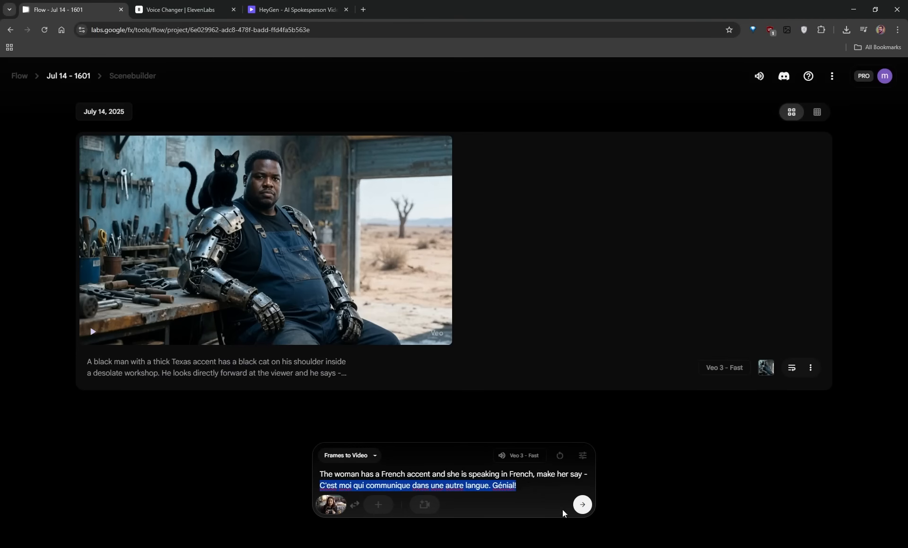
{"action": "left_click", "coordinate": [582, 505]}
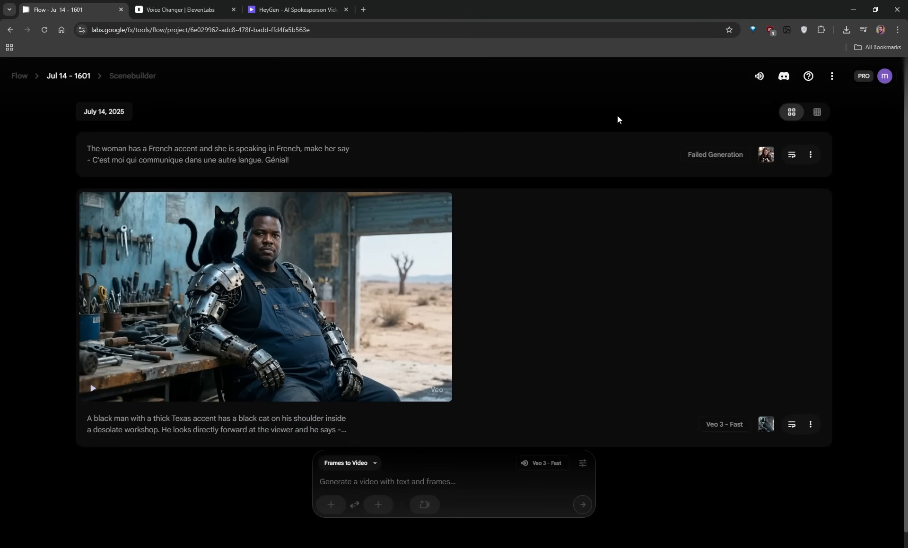
Switch to HeyGen, start a Hyper-Realistic video translation, and upload the video of the woman with the game controller.
{"action": "mouse_move", "coordinate": [290, 264]}
{"action": "left_click", "coordinate": [279, 10]}
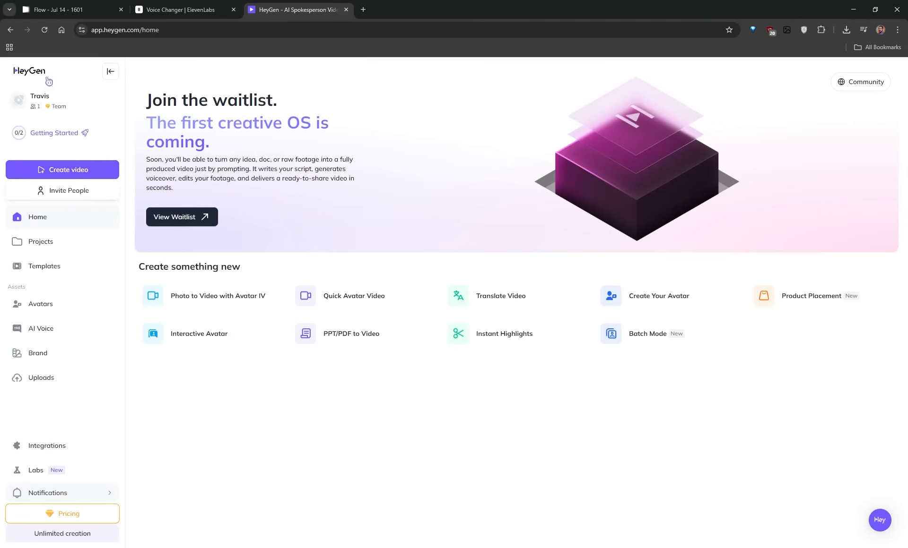
{"action": "left_click", "coordinate": [502, 302]}
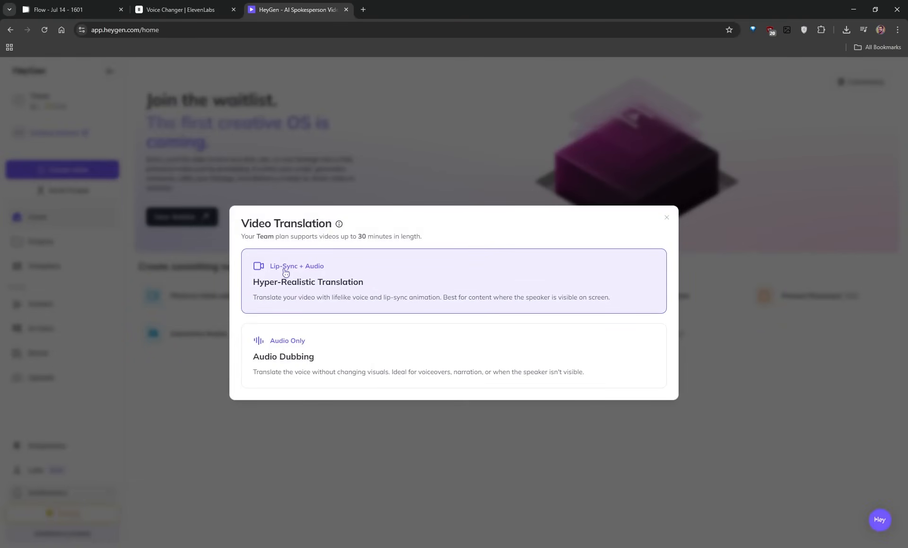
{"action": "left_click", "coordinate": [345, 285]}
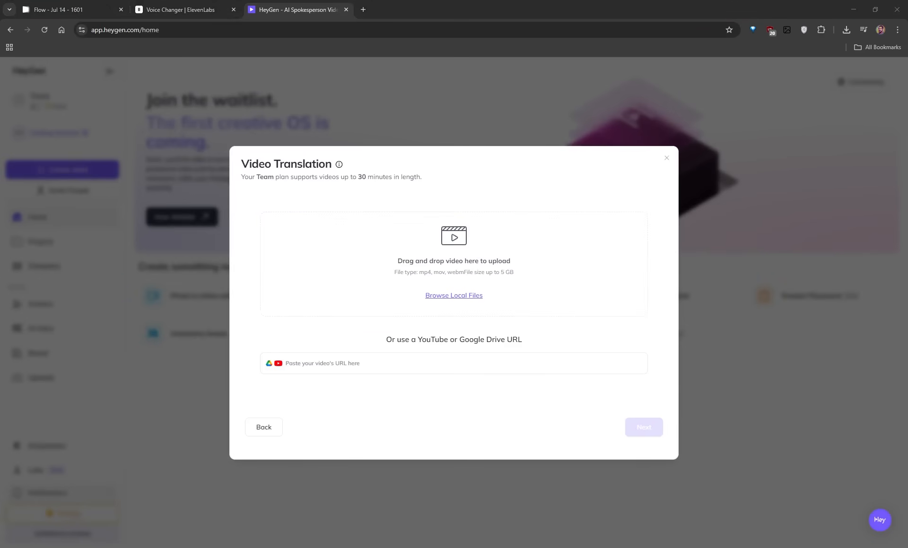
{"action": "left_click_drag", "start_coordinate": [907, 331], "coordinate": [432, 279]}
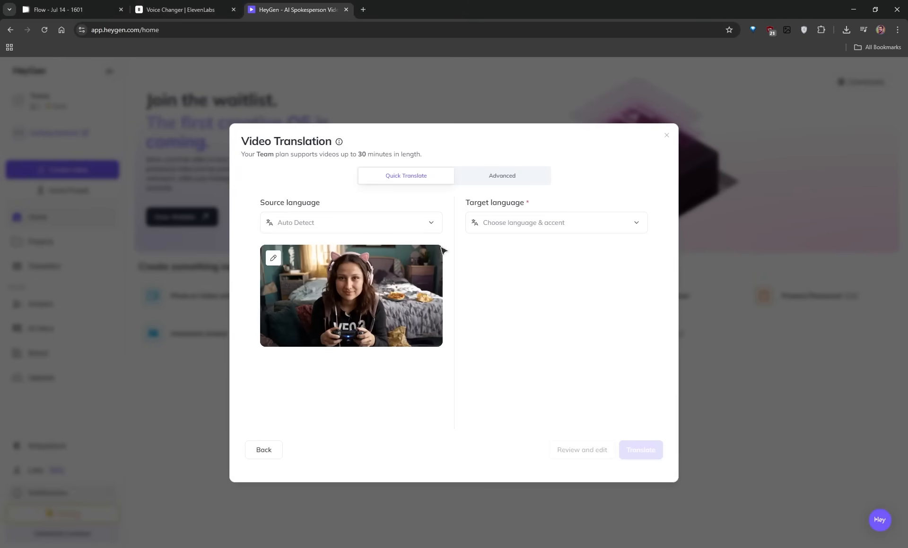
Set the source language of the video translation to English.
{"action": "left_click", "coordinate": [344, 223]}
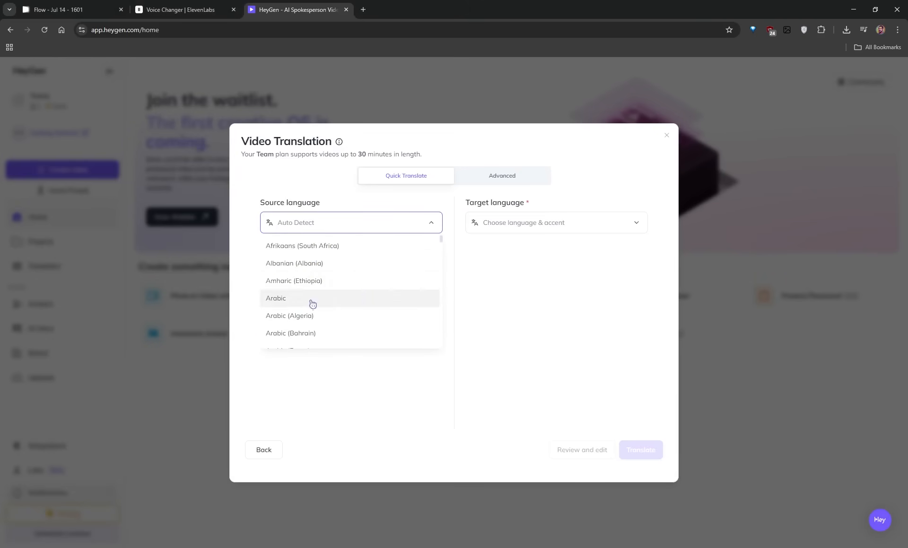
{"action": "scroll", "coordinate": [300, 305], "scroll_direction": "down", "scroll_amount": 5}
{"action": "type", "text": "eng"}
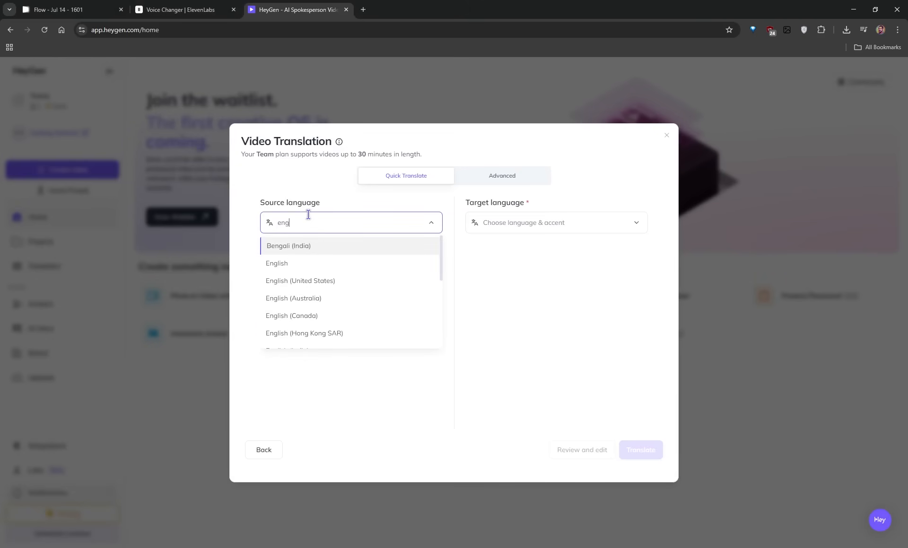
{"action": "left_click", "coordinate": [293, 263]}
Set the target language to French and close the video translation dialog without translating.
{"action": "left_click", "coordinate": [513, 223]}
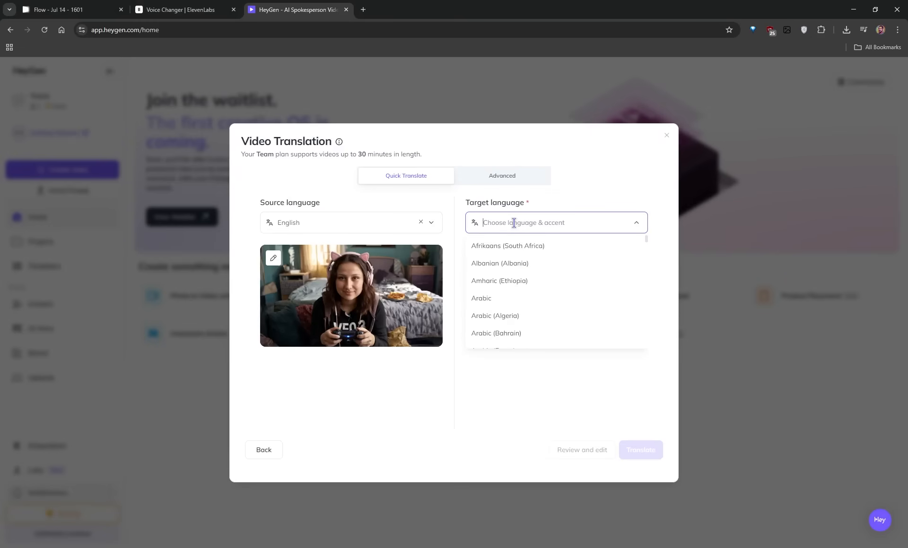
{"action": "scroll", "coordinate": [539, 279], "scroll_direction": "down", "scroll_amount": 10}
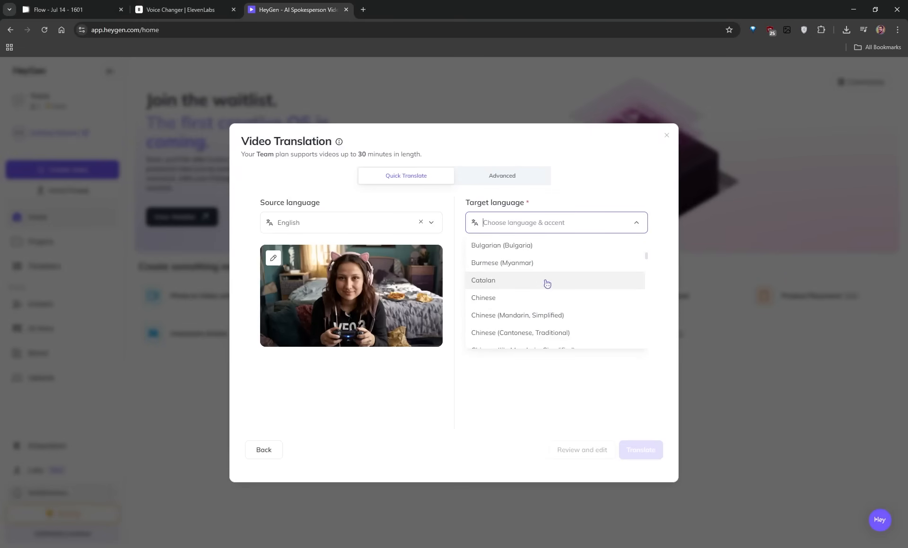
{"action": "scroll", "coordinate": [546, 278], "scroll_direction": "up", "scroll_amount": 4}
{"action": "scroll", "coordinate": [546, 278], "scroll_direction": "up", "scroll_amount": 1}
{"action": "type", "text": "French"}
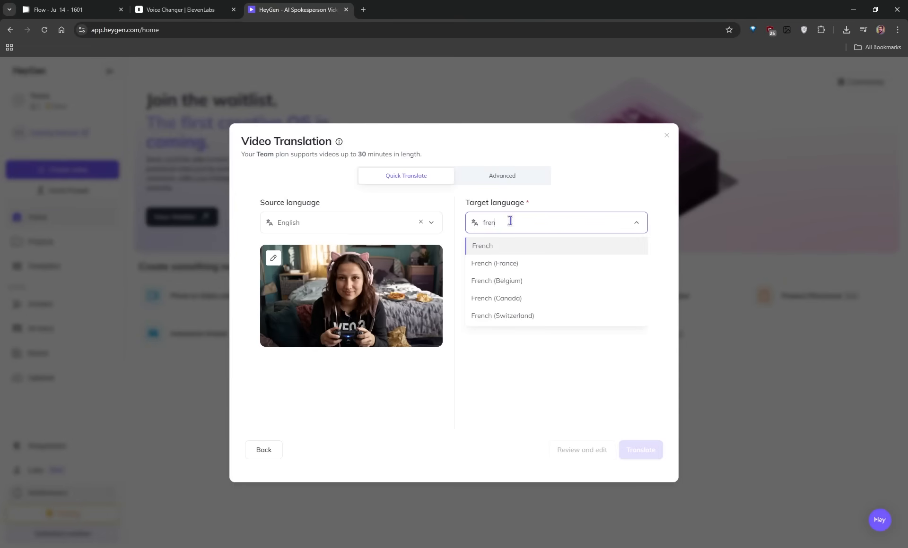
{"action": "left_click", "coordinate": [499, 246]}
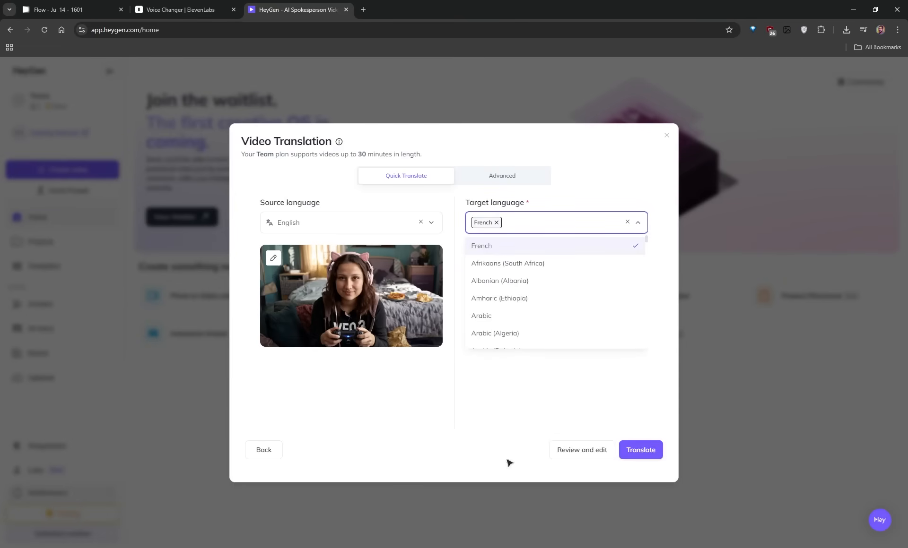
{"action": "left_click", "coordinate": [495, 392]}
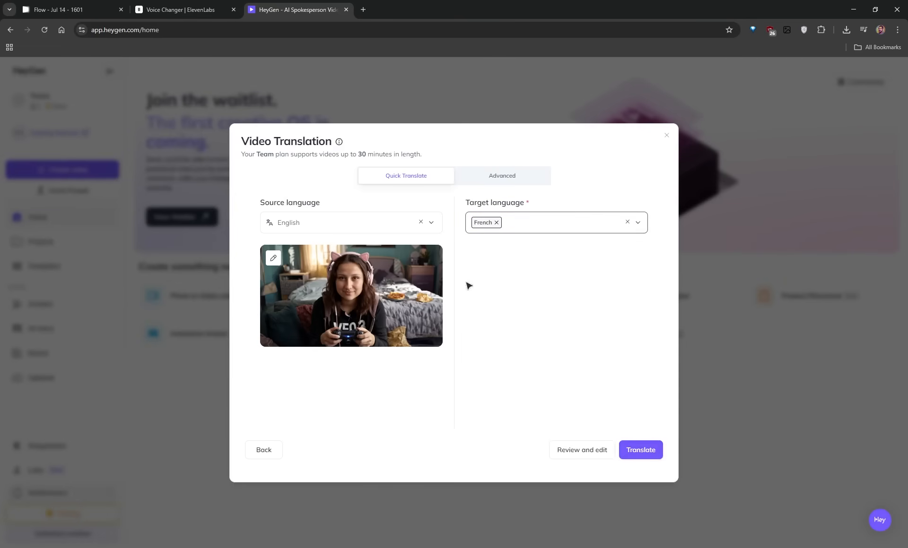
{"action": "left_click", "coordinate": [666, 136]}
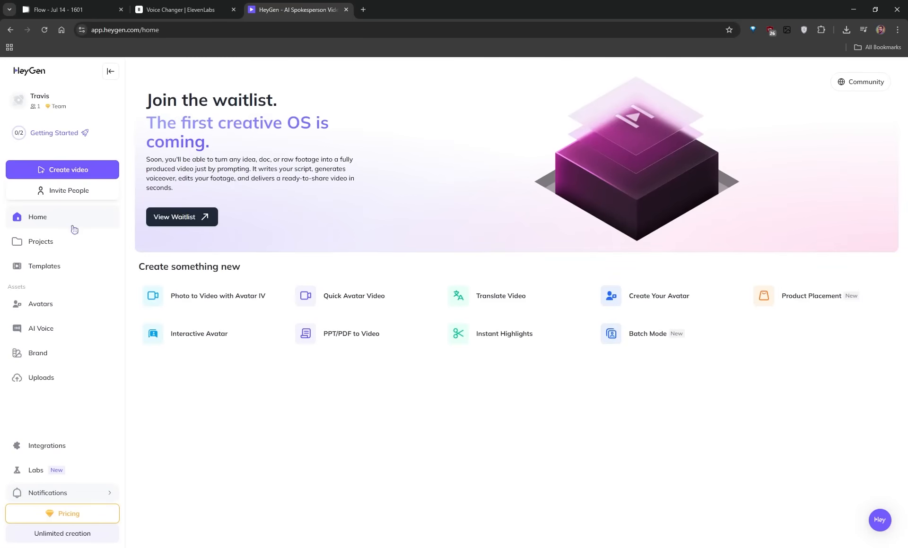
Open the French translation of the woman with the game controller from the HeyGen projects and play it.
{"action": "left_click", "coordinate": [44, 243]}
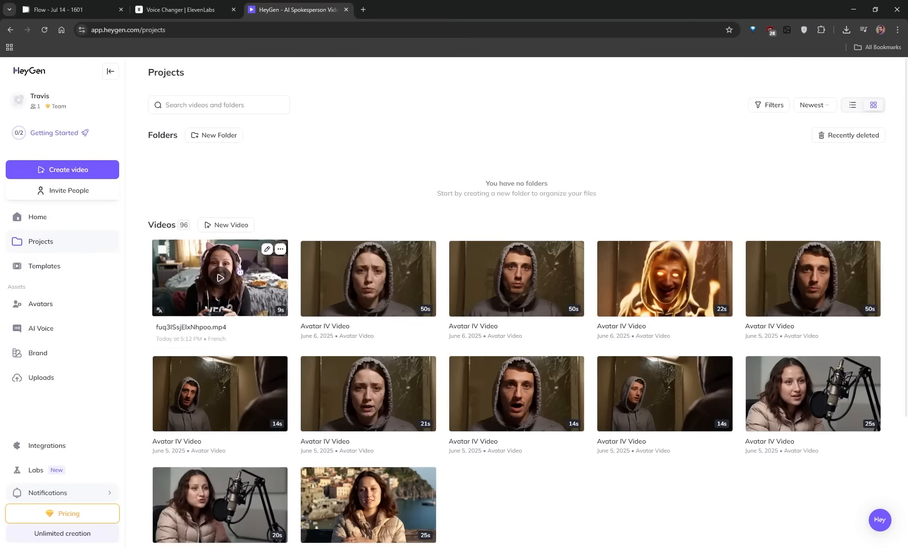
{"action": "left_click", "coordinate": [182, 289]}
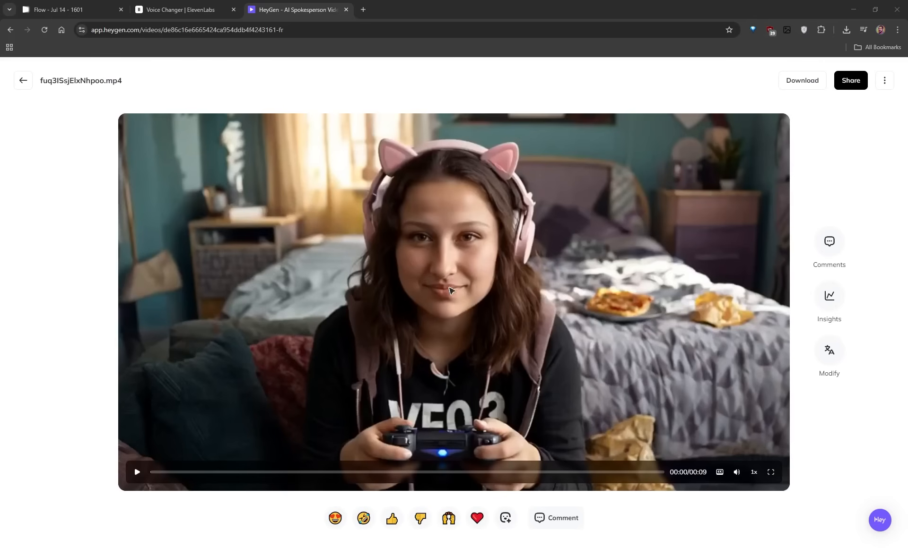
{"action": "left_click", "coordinate": [137, 472]}
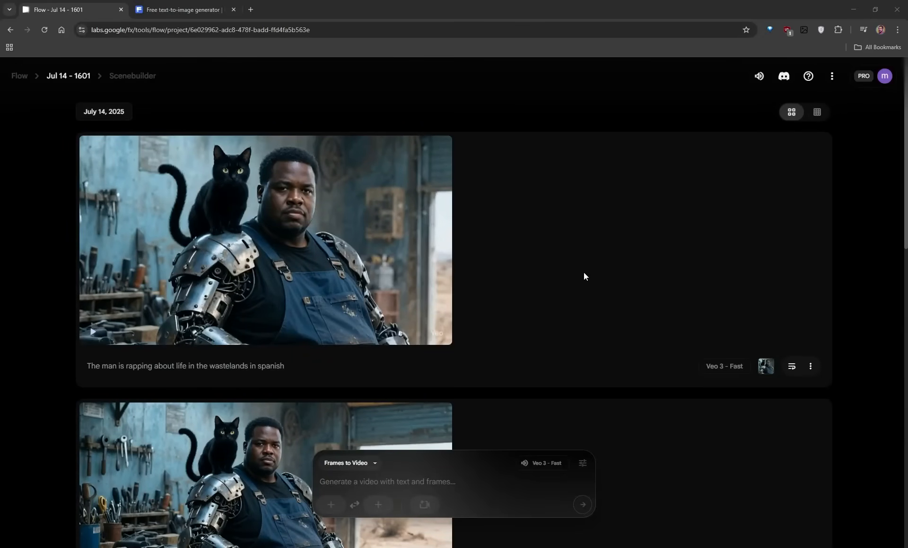
Switch to Flow and watch the clip of the man rapping about life in the wastelands in Spanish in full screen.
{"action": "scroll", "coordinate": [532, 380], "scroll_direction": "down", "scroll_amount": 1}
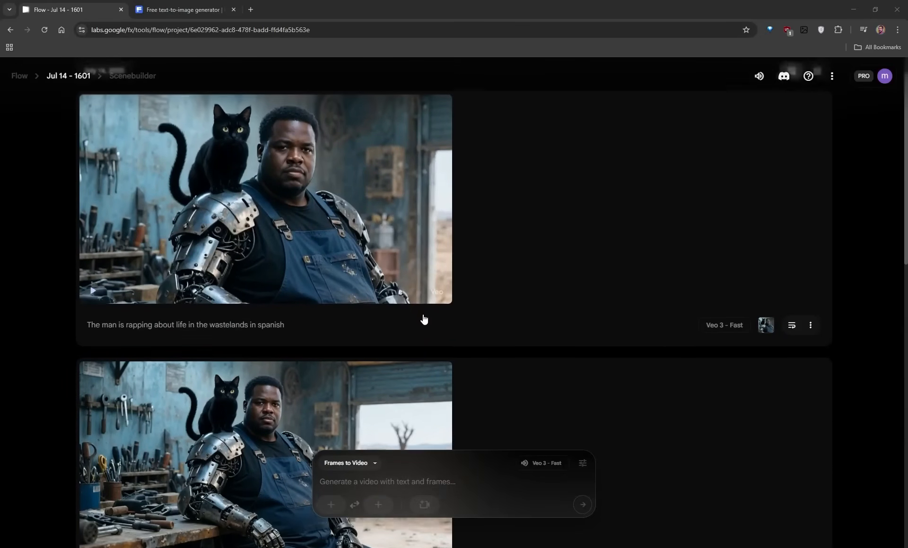
{"action": "scroll", "coordinate": [421, 318], "scroll_direction": "up", "scroll_amount": 1}
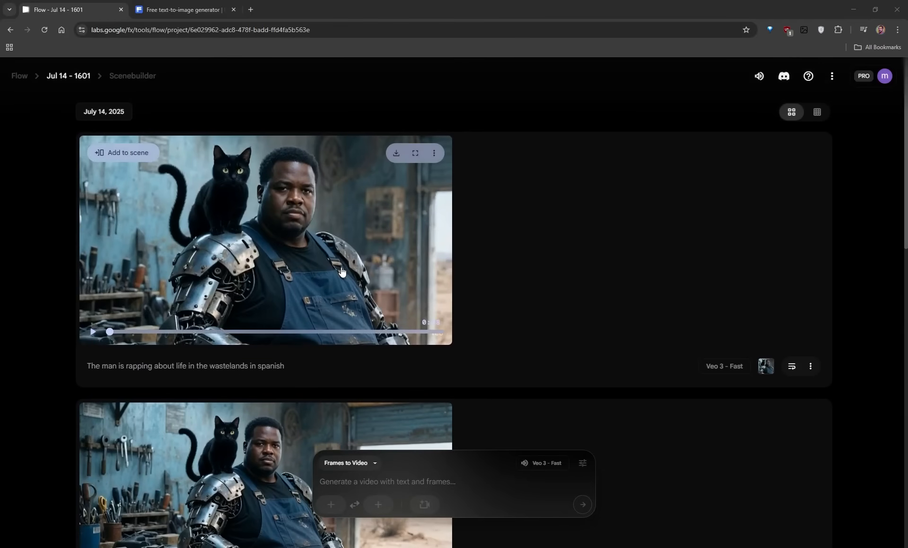
{"action": "left_click_drag", "start_coordinate": [289, 370], "coordinate": [257, 368]}
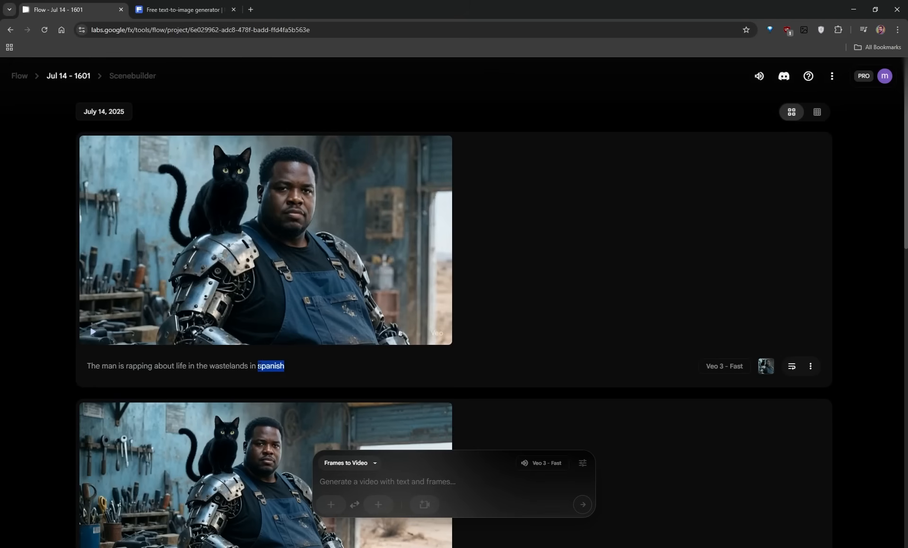
{"action": "mouse_move", "coordinate": [414, 155]}
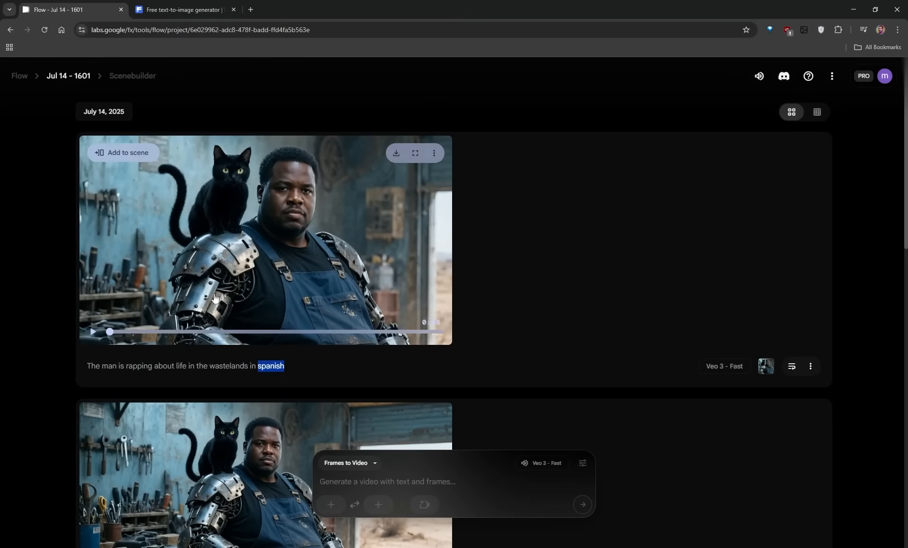
{"action": "left_click", "coordinate": [415, 153]}
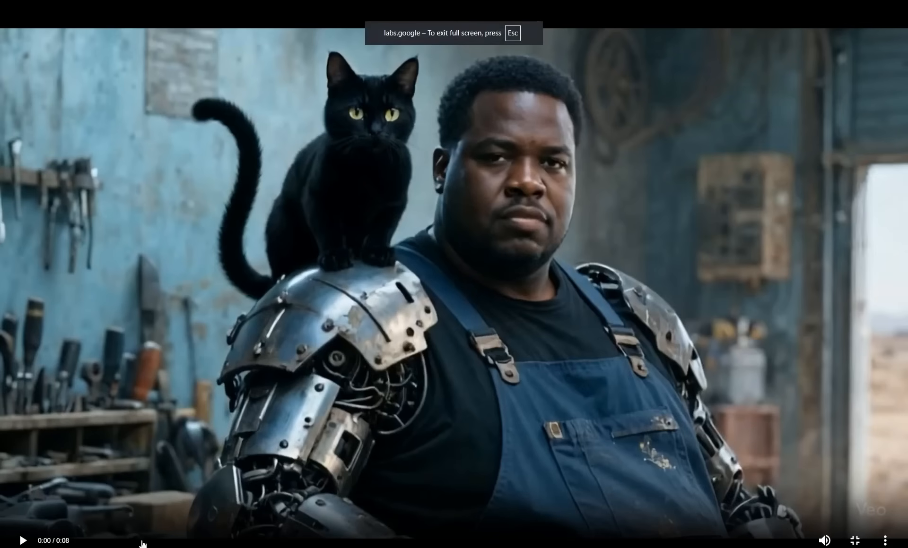
{"action": "left_click", "coordinate": [21, 541]}
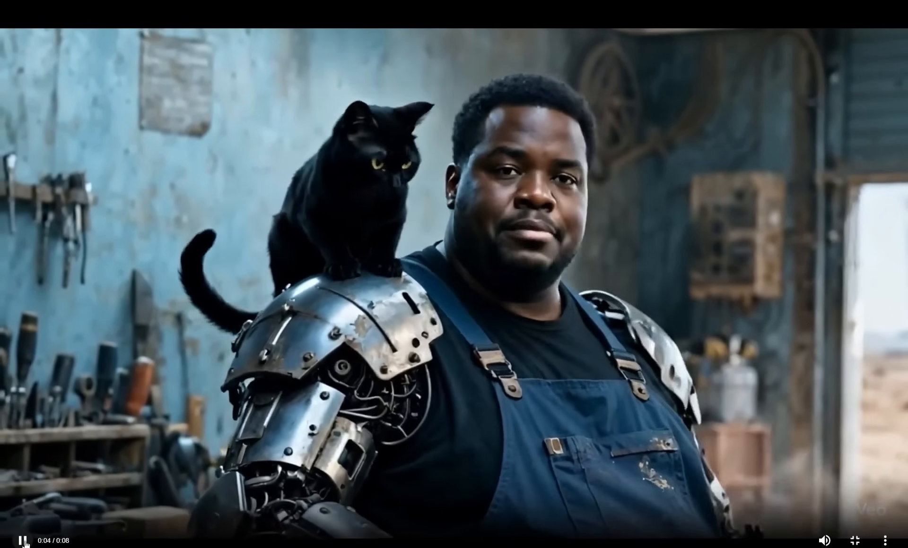
{"action": "left_click", "coordinate": [22, 541]}
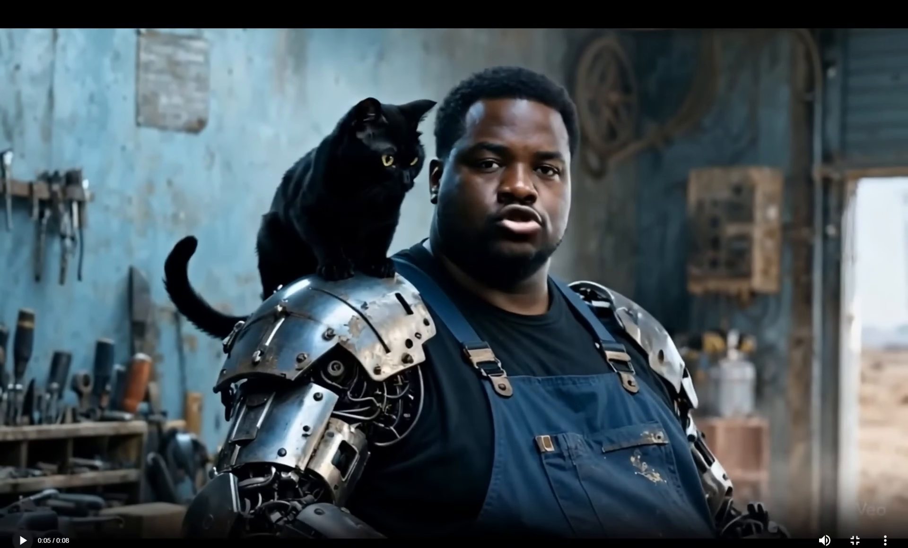
{"action": "left_click", "coordinate": [854, 541]}
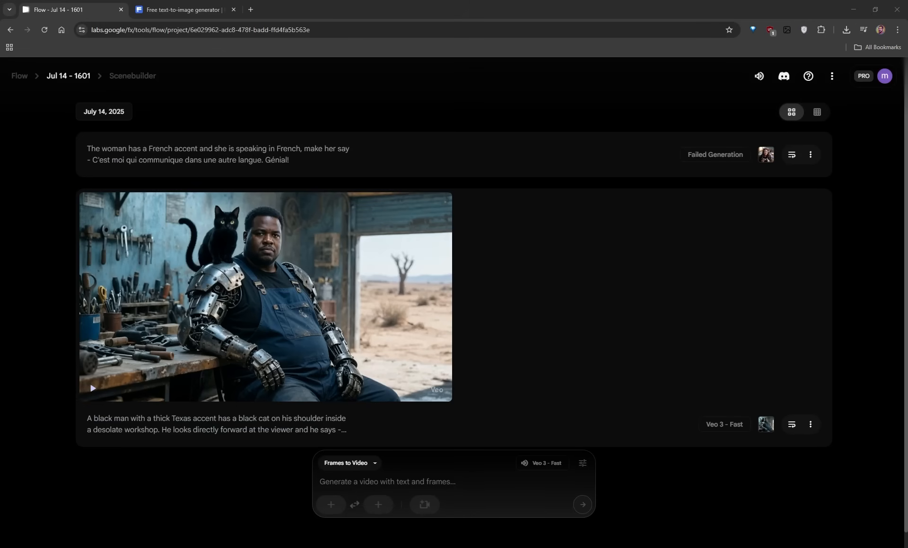
Switch to Freepik and examine its pricing plans with monthly billing, especially the Premium+ image generation offer.
{"action": "scroll", "coordinate": [302, 340], "scroll_direction": "down", "scroll_amount": 1}
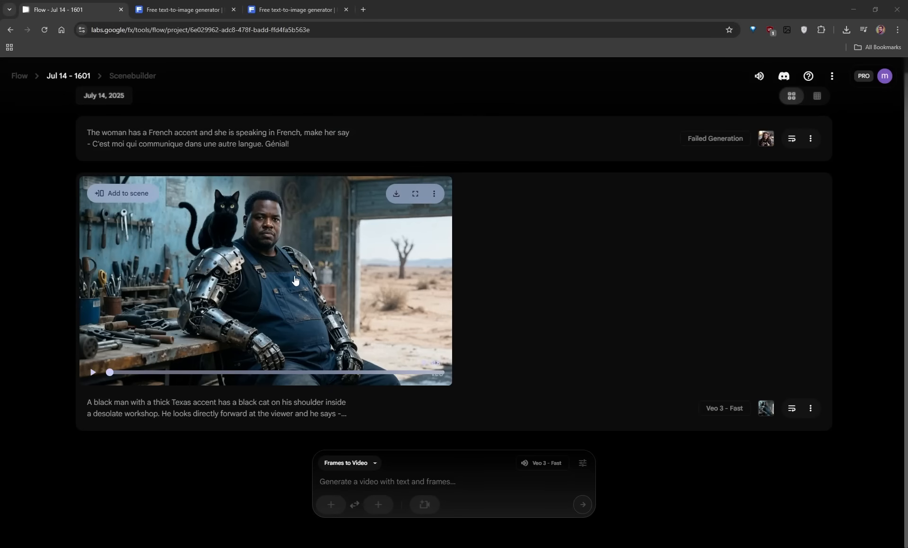
{"action": "scroll", "coordinate": [312, 276], "scroll_direction": "up", "scroll_amount": 1}
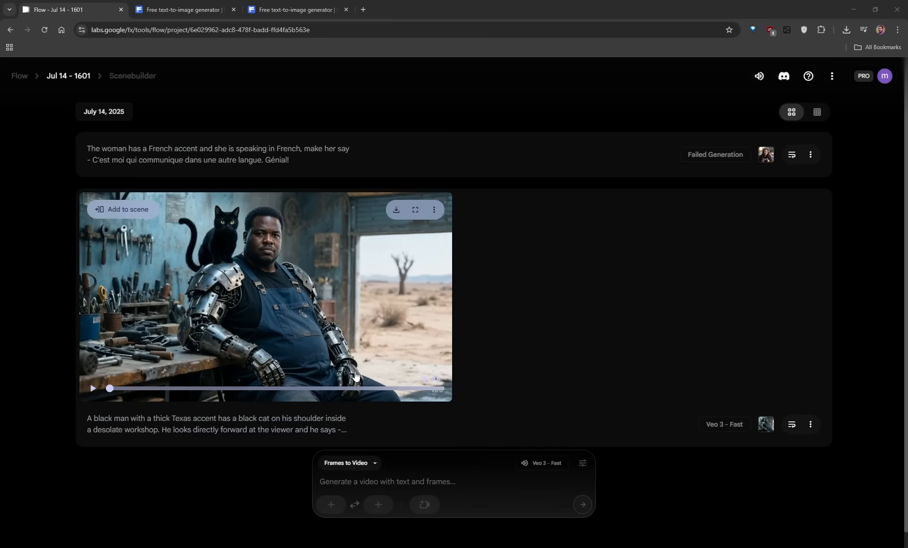
{"action": "left_click", "coordinate": [284, 12]}
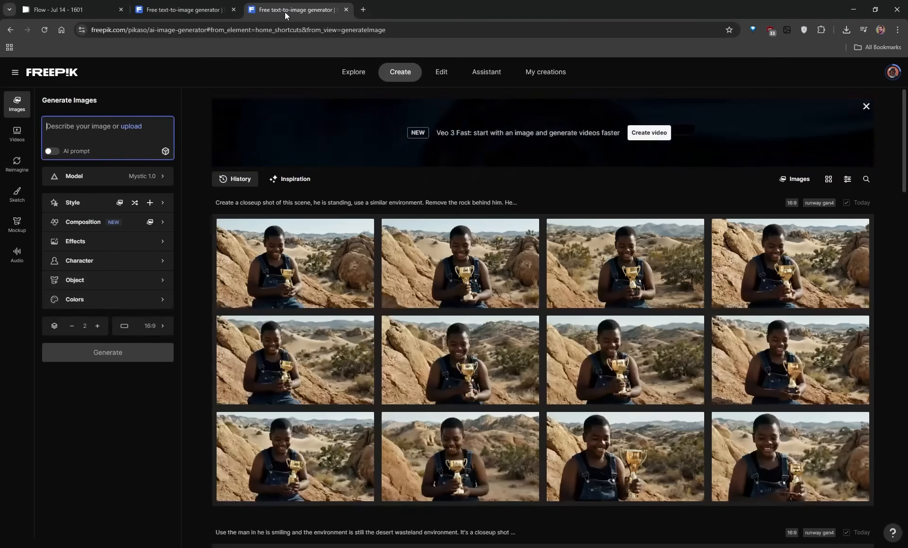
{"action": "left_click", "coordinate": [10, 30]}
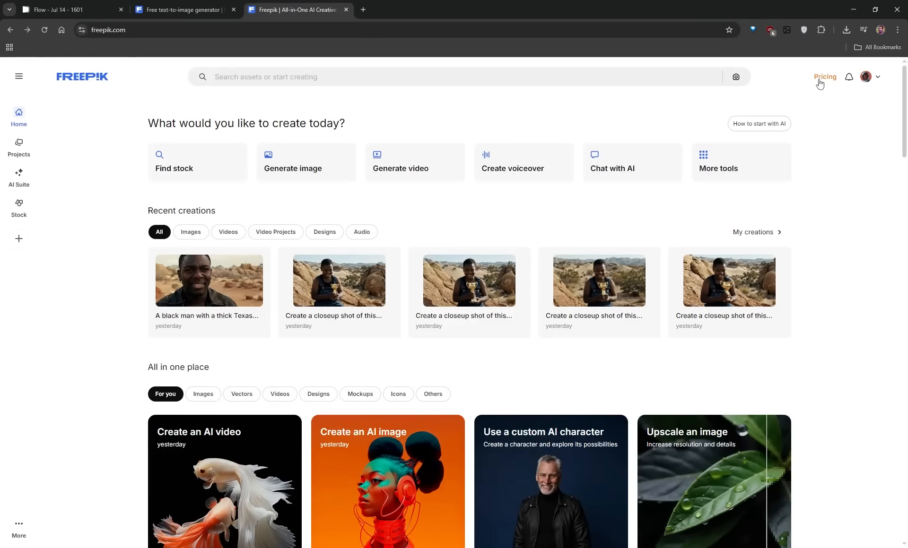
{"action": "left_click_drag", "start_coordinate": [130, 30], "coordinate": [71, 32]}
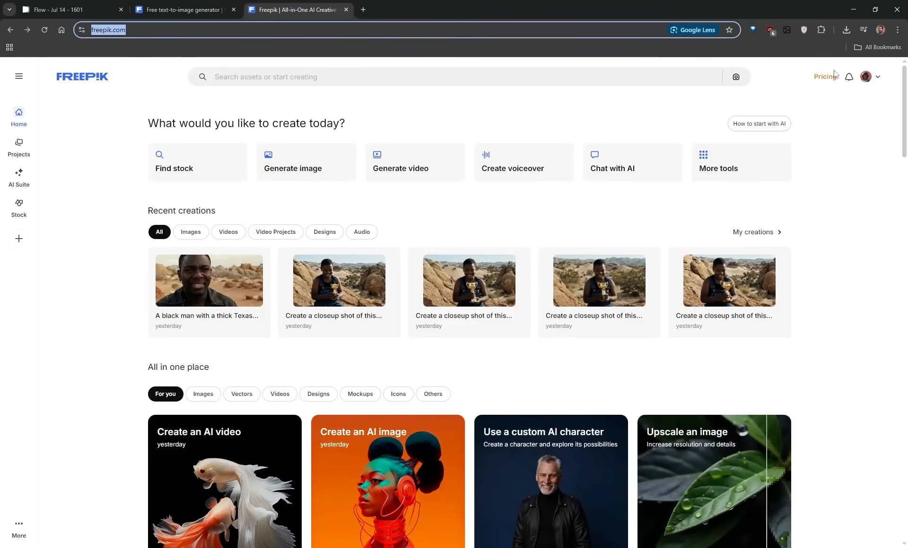
{"action": "left_click", "coordinate": [826, 79]}
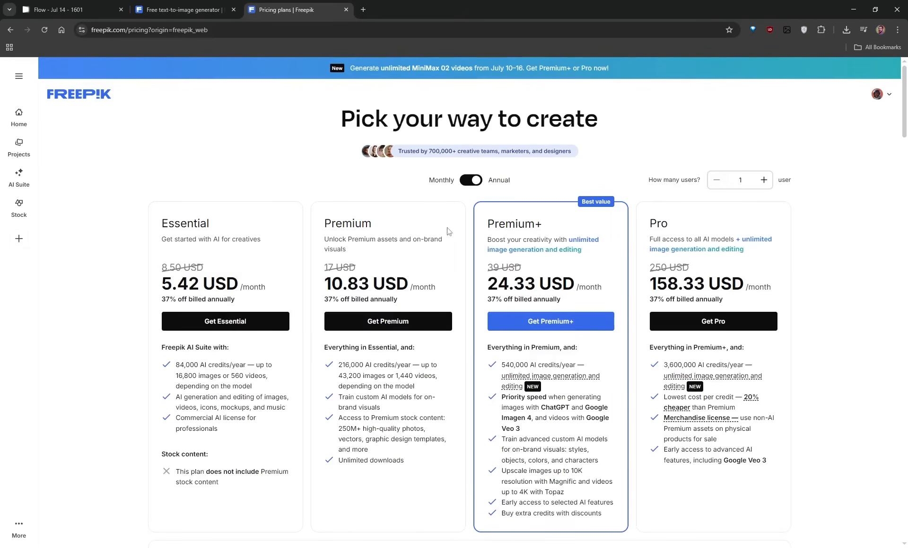
{"action": "left_click", "coordinate": [465, 183]}
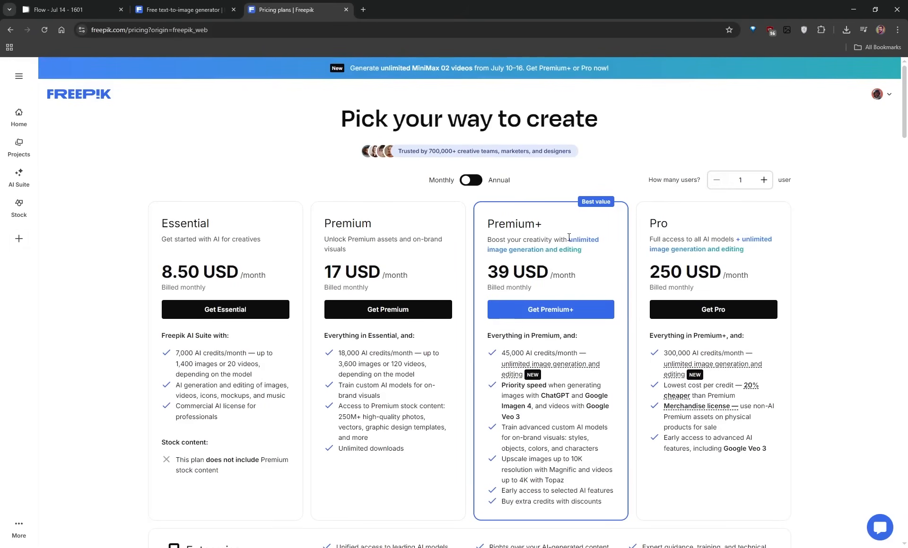
{"action": "left_click_drag", "start_coordinate": [569, 239], "coordinate": [590, 256]}
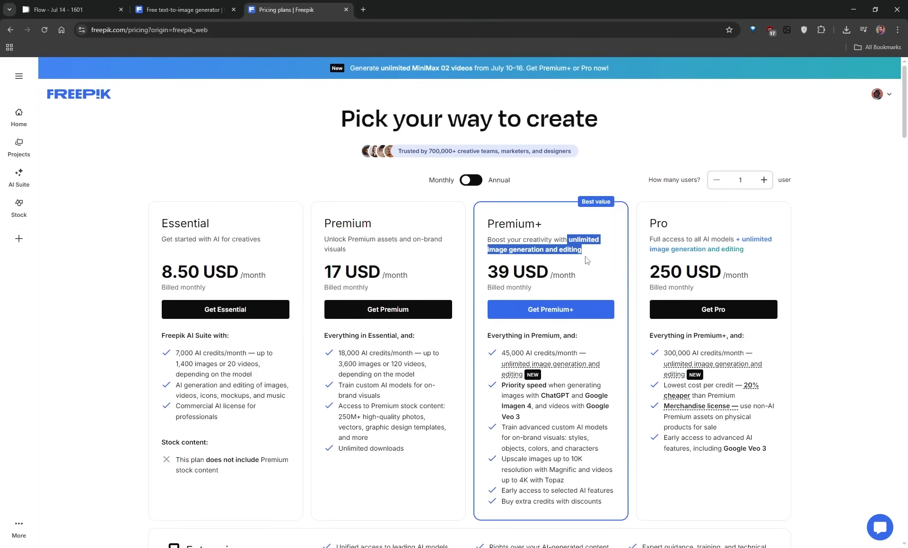
Open Freepik's image generator and set the model to Runway.
{"action": "left_click", "coordinate": [24, 118]}
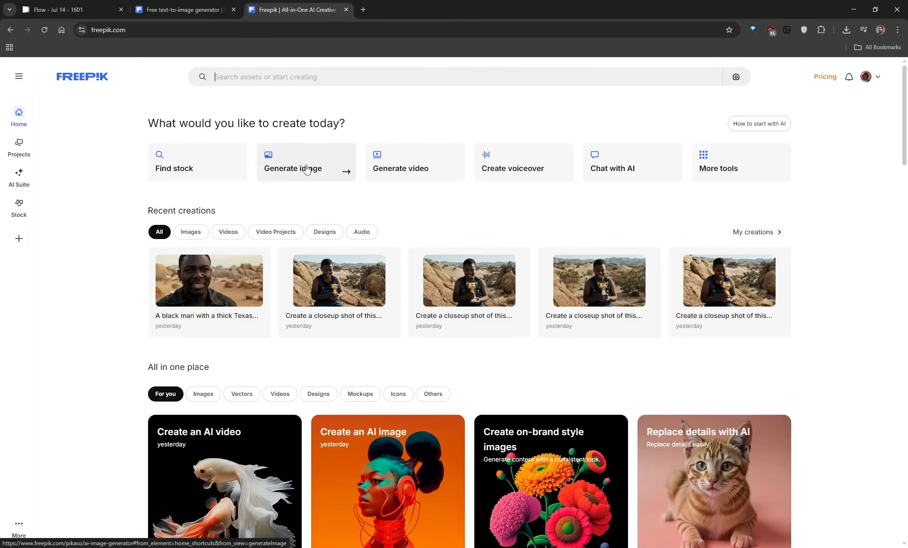
{"action": "left_click", "coordinate": [294, 165]}
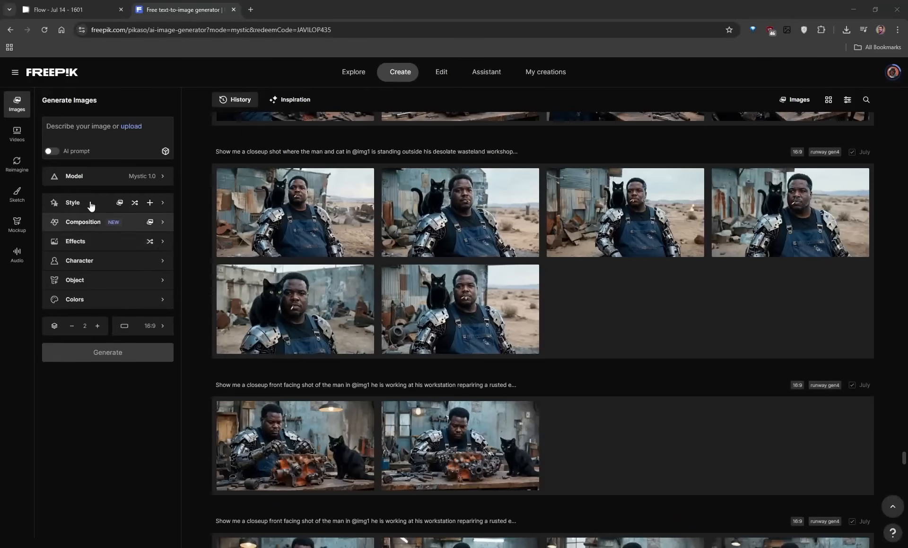
{"action": "left_click", "coordinate": [133, 178]}
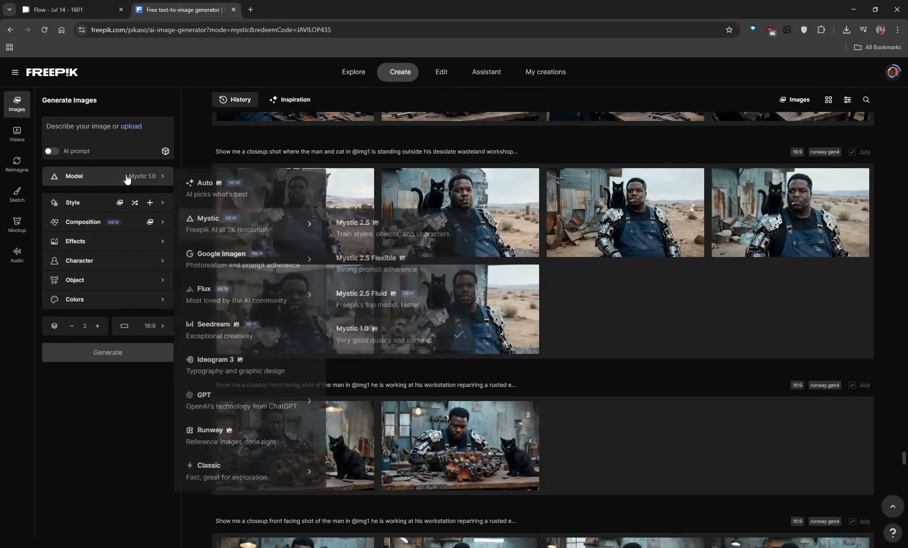
{"action": "left_click", "coordinate": [248, 443]}
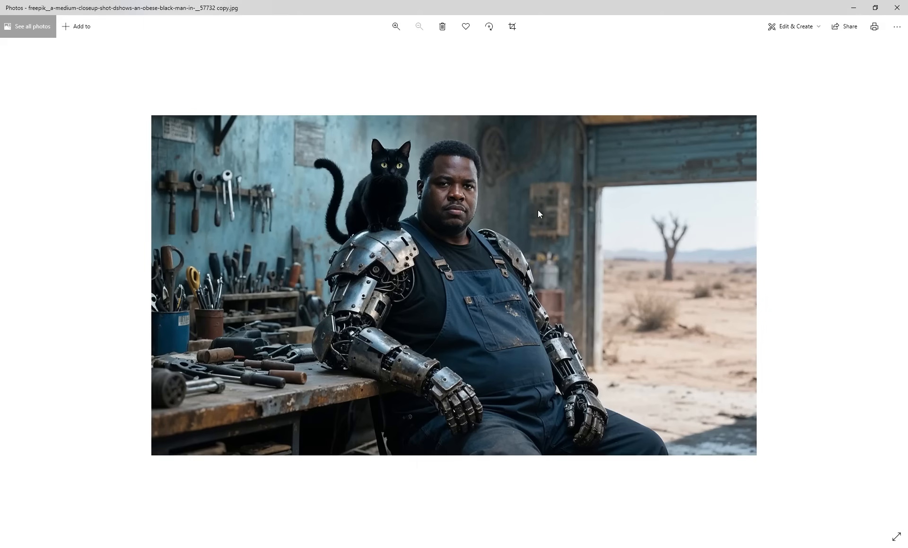
Close the photo preview and add the workshop picture of the man with the black cat as an image reference.
{"action": "double_click", "coordinate": [500, 9]}
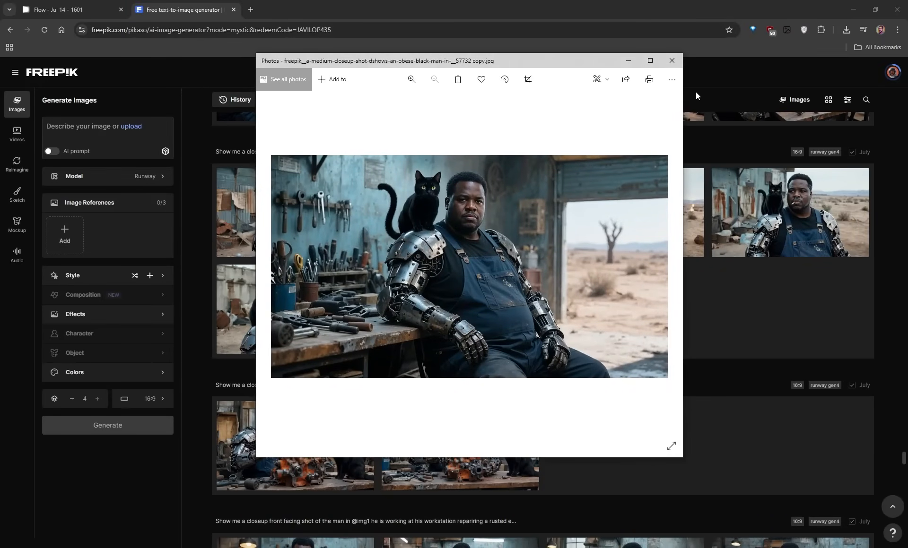
{"action": "left_click", "coordinate": [671, 61]}
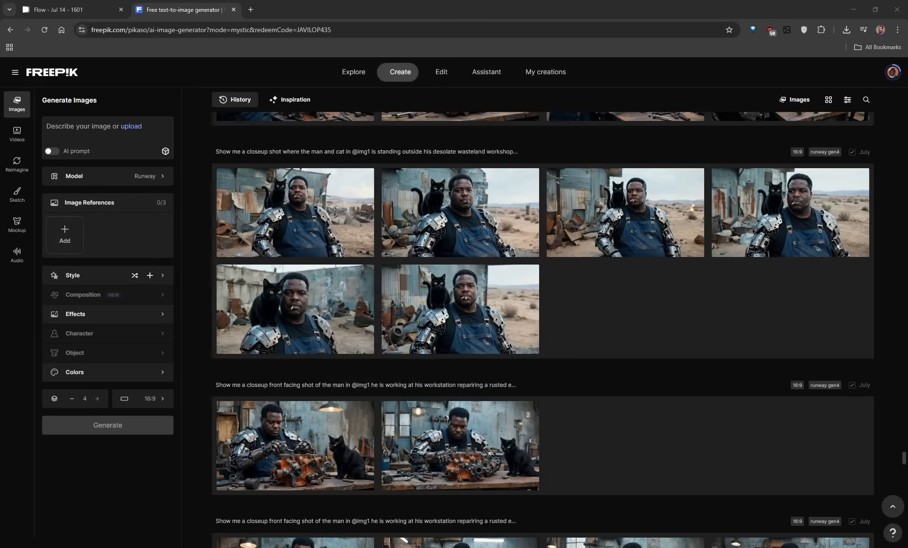
{"action": "left_click_drag", "start_coordinate": [0, 302], "coordinate": [66, 234]}
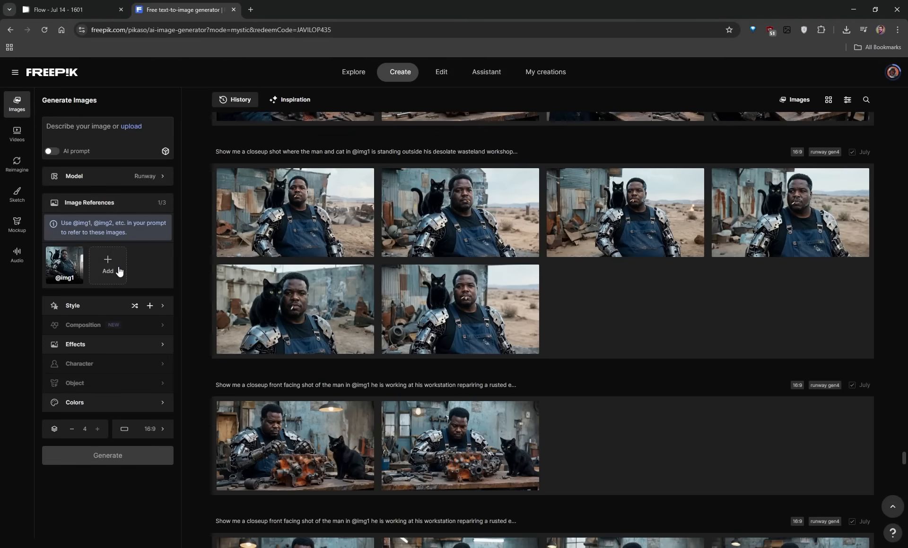
{"action": "mouse_move", "coordinate": [68, 266]}
{"action": "mouse_move", "coordinate": [437, 147]}
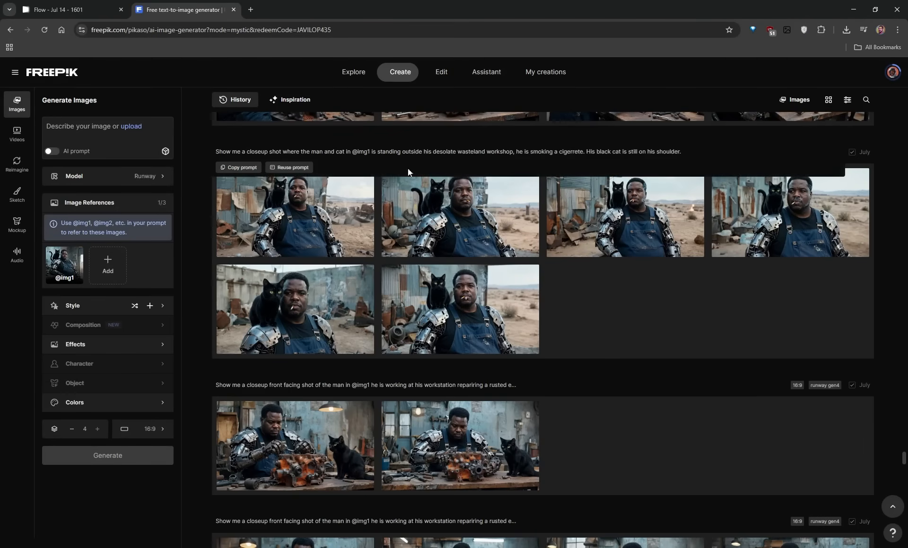
{"action": "left_click", "coordinate": [292, 168]}
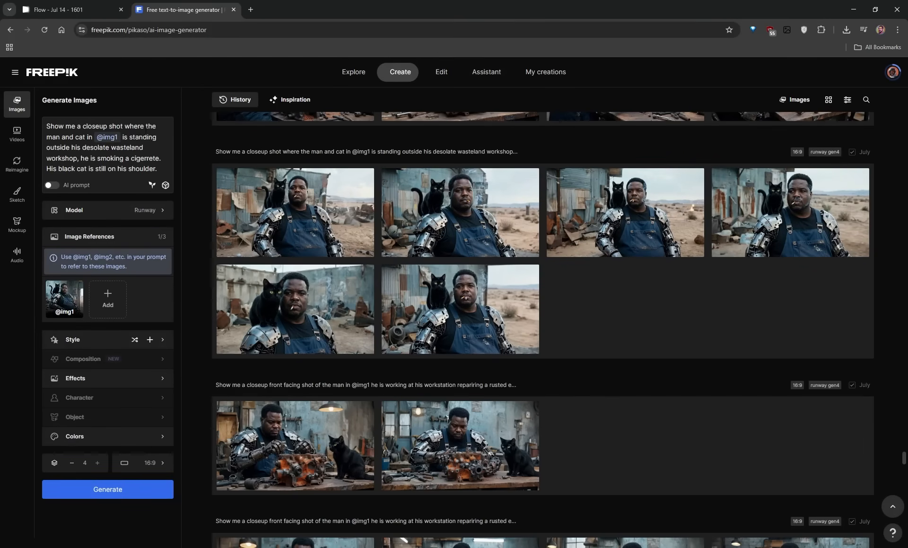
{"action": "left_click", "coordinate": [122, 138]}
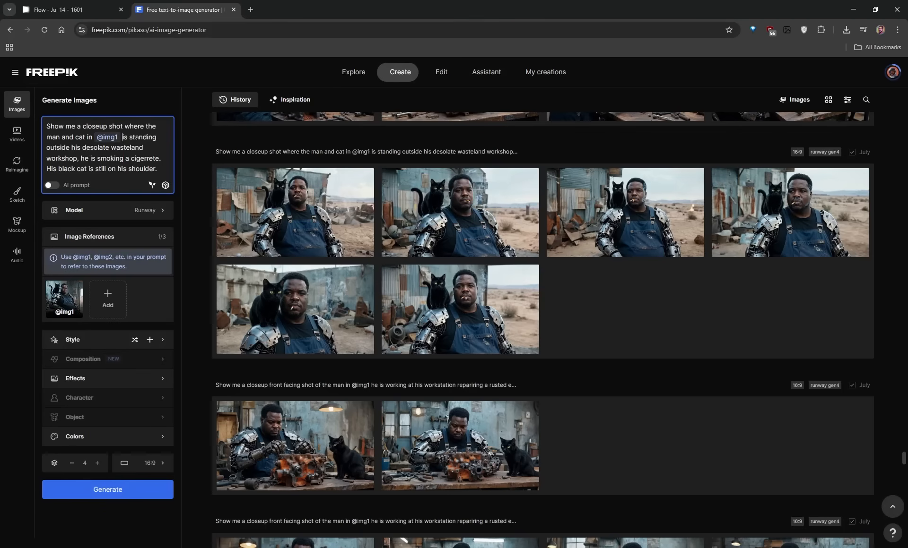
{"action": "key", "text": "BackSpace"}
{"action": "key", "text": "BackSpace"}
{"action": "key", "text": "BackSpace"}
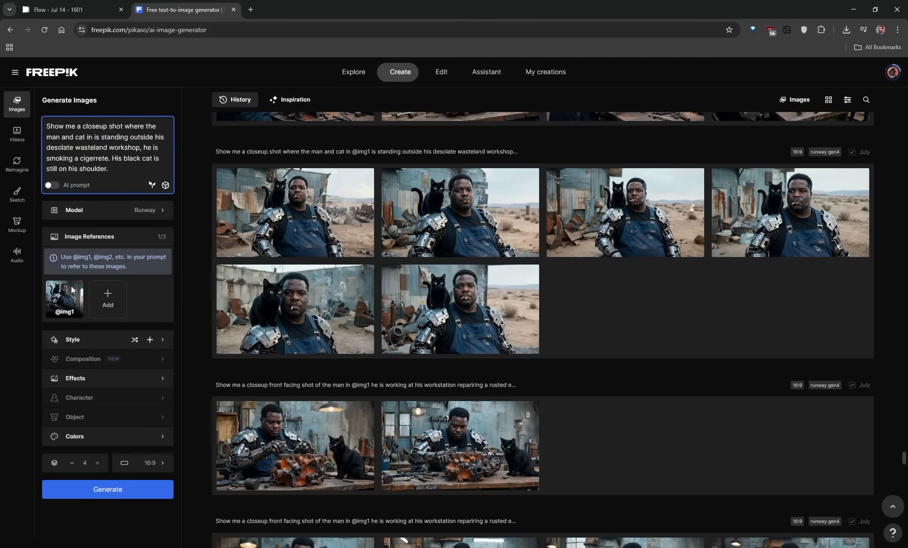
{"action": "type", "text": "@"}
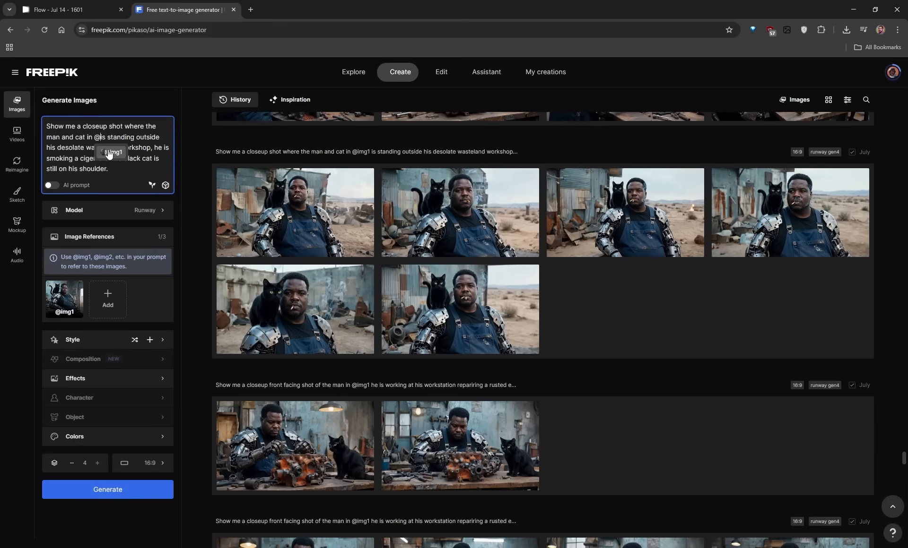
{"action": "left_click", "coordinate": [116, 153]}
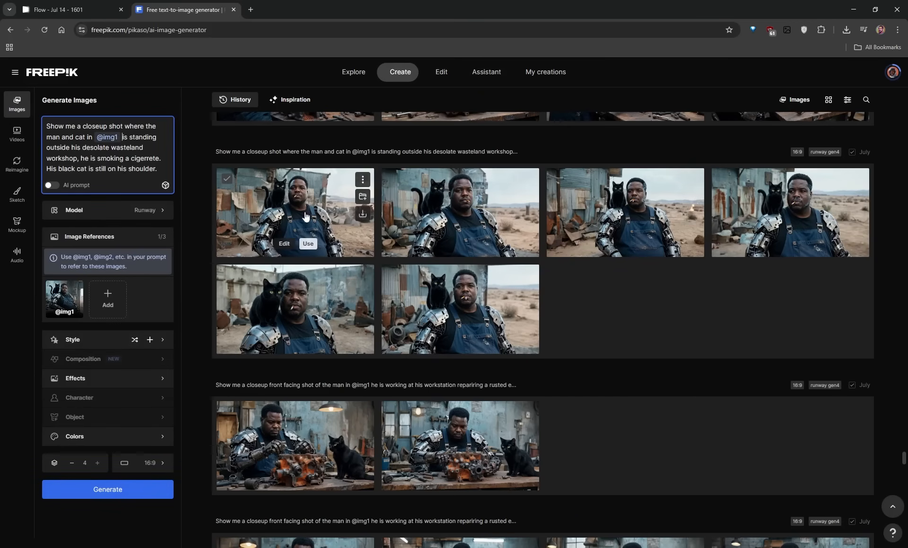
Open the first generated closeup outside the workshop and place the original photo beside it for comparison.
{"action": "left_click", "coordinate": [320, 209]}
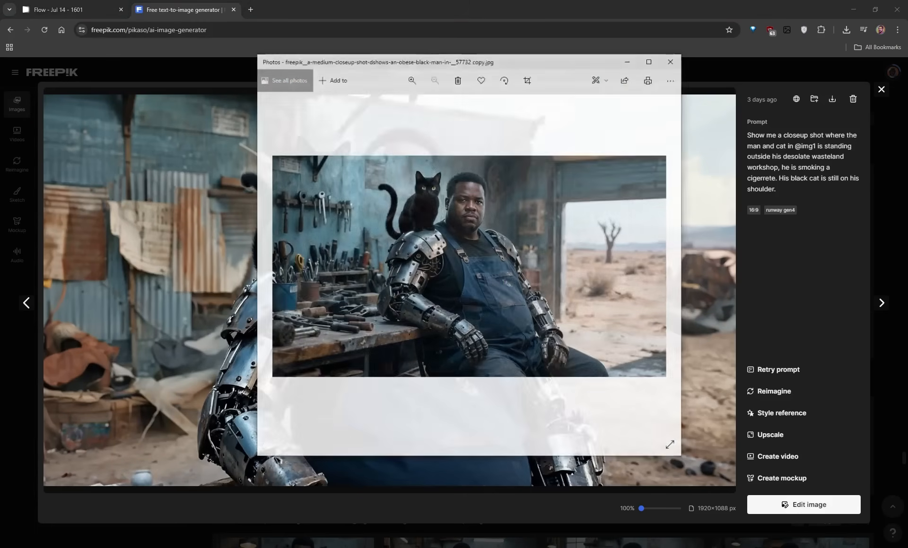
{"action": "left_click_drag", "start_coordinate": [438, 67], "coordinate": [688, 72]}
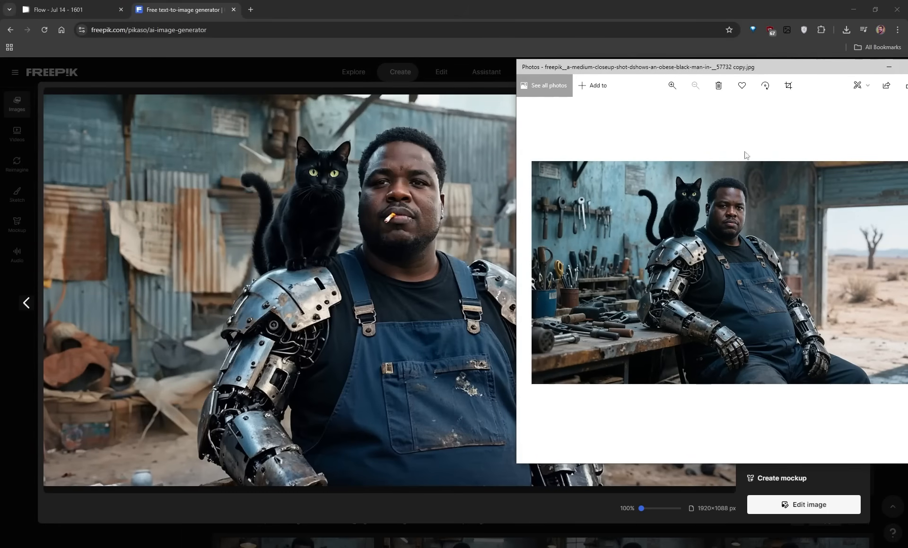
{"action": "left_click_drag", "start_coordinate": [640, 70], "coordinate": [594, 78]}
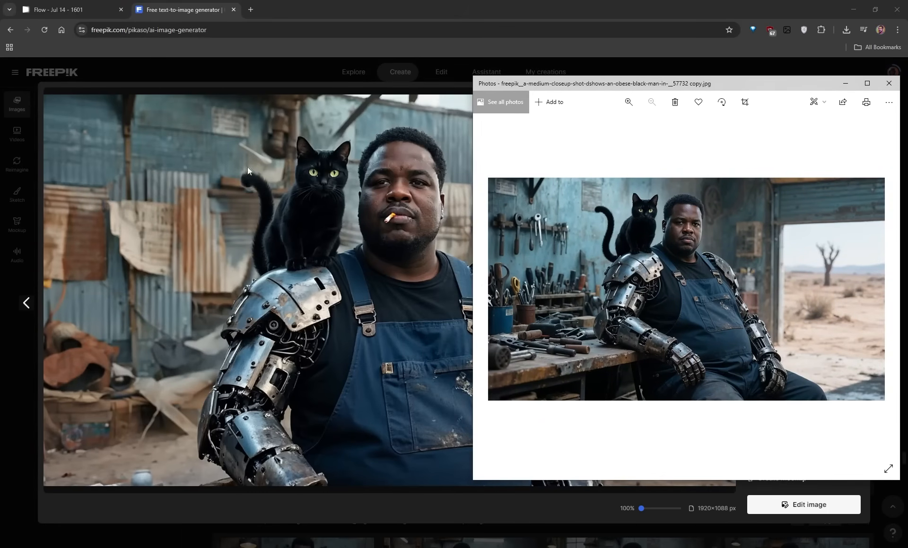
Move the original photo over the generated closeup to compare the man and cat, and close both previews.
{"action": "left_click_drag", "start_coordinate": [682, 86], "coordinate": [229, 104]}
{"action": "left_click", "coordinate": [433, 94]}
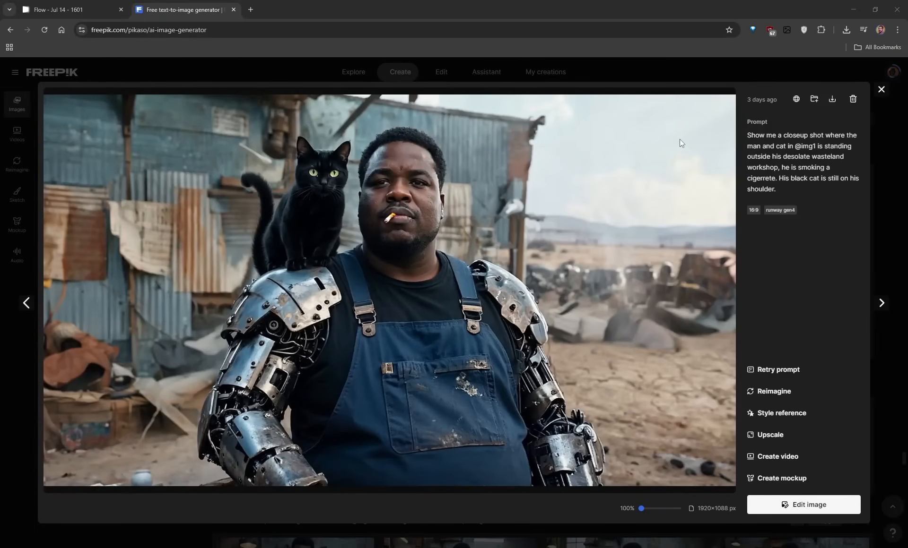
{"action": "left_click", "coordinate": [881, 91]}
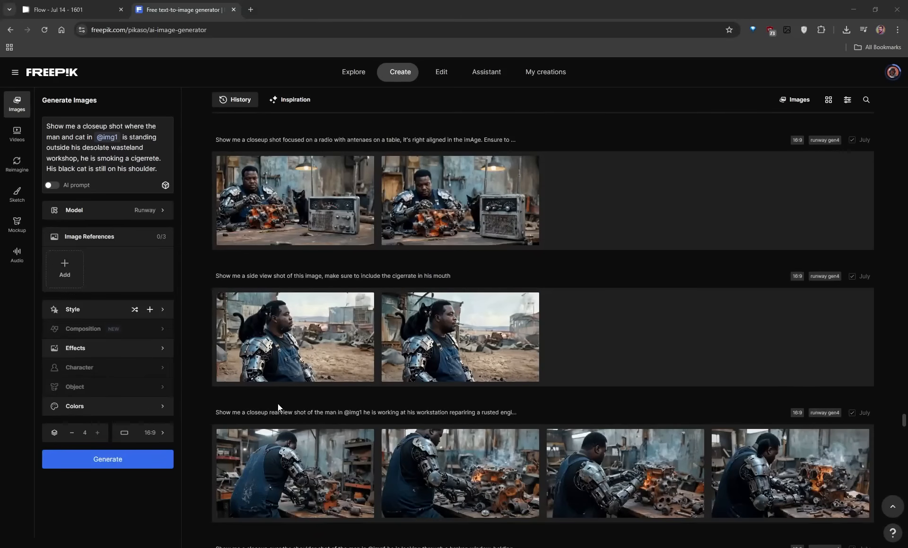
Add the first closeup of the man and cat standing outside the wasteland workshop as an image reference.
{"action": "scroll", "coordinate": [288, 407], "scroll_direction": "down", "scroll_amount": 10}
{"action": "scroll", "coordinate": [290, 407], "scroll_direction": "down", "scroll_amount": 9}
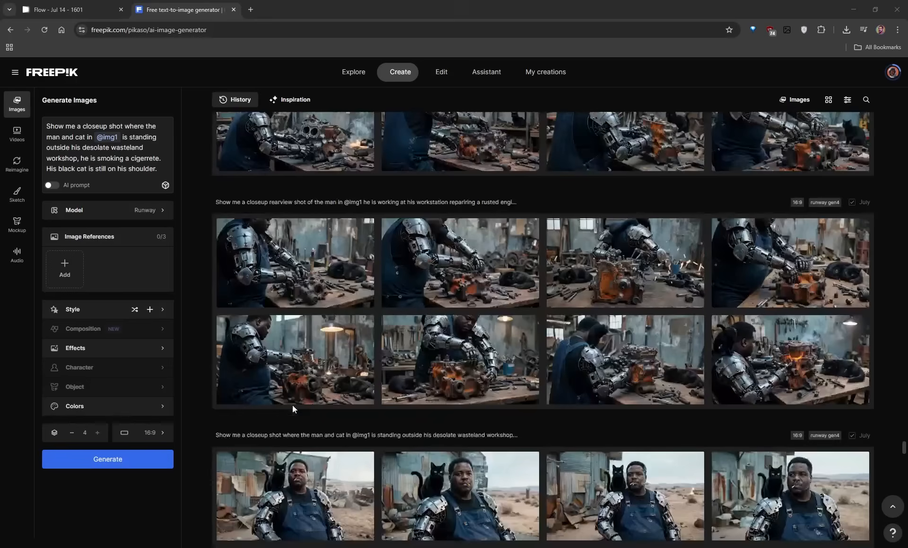
{"action": "mouse_move", "coordinate": [289, 252]}
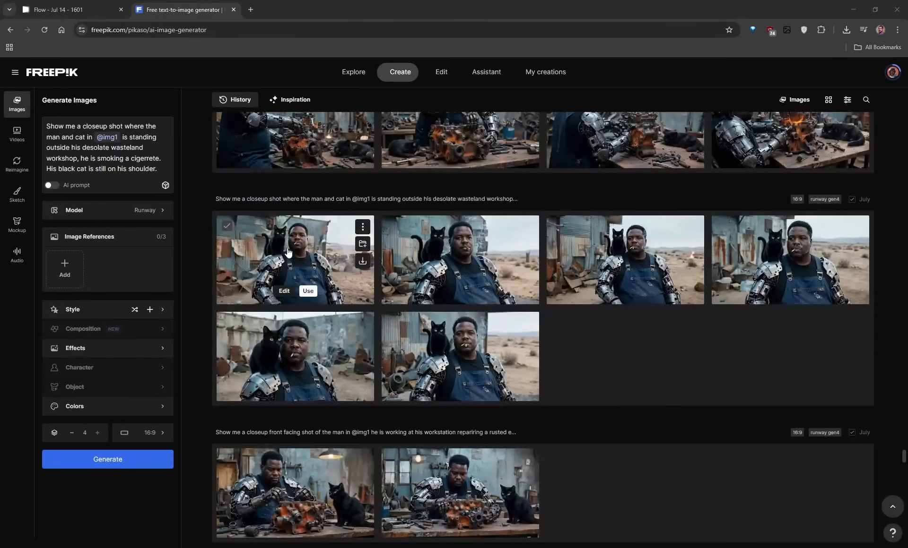
{"action": "left_click_drag", "start_coordinate": [285, 253], "coordinate": [70, 279]}
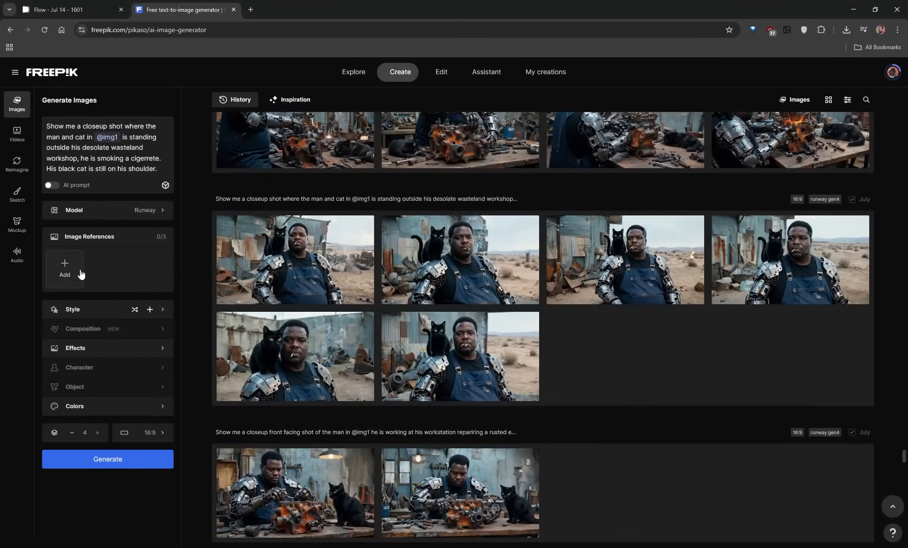
View the first side view shot of the man with the cigarette in his mouth, and close its preview.
{"action": "scroll", "coordinate": [253, 318], "scroll_direction": "up", "scroll_amount": 7}
{"action": "scroll", "coordinate": [253, 318], "scroll_direction": "up", "scroll_amount": 10}
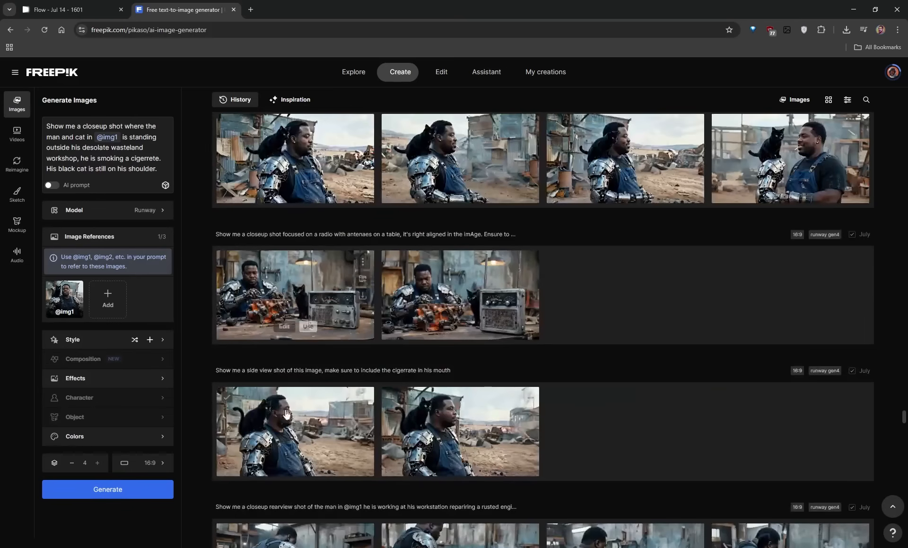
{"action": "mouse_move", "coordinate": [296, 375]}
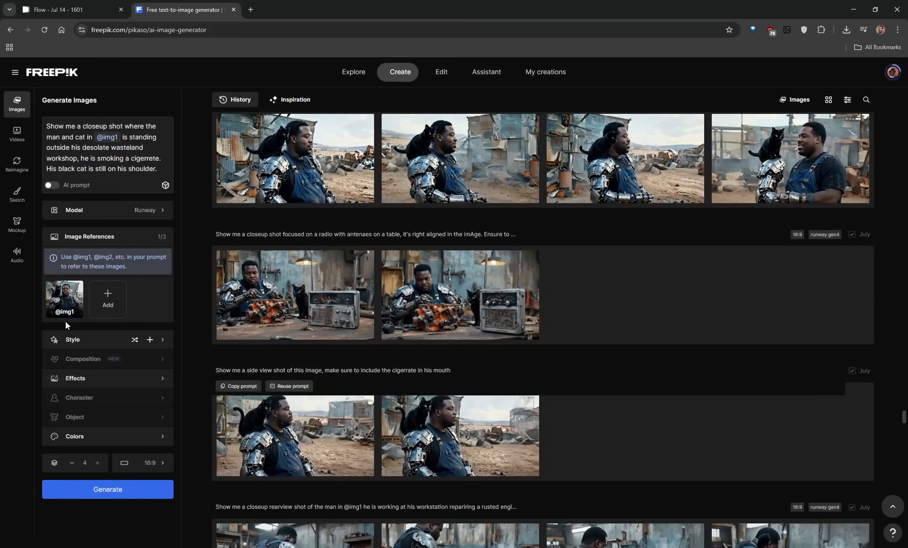
{"action": "mouse_move", "coordinate": [74, 310]}
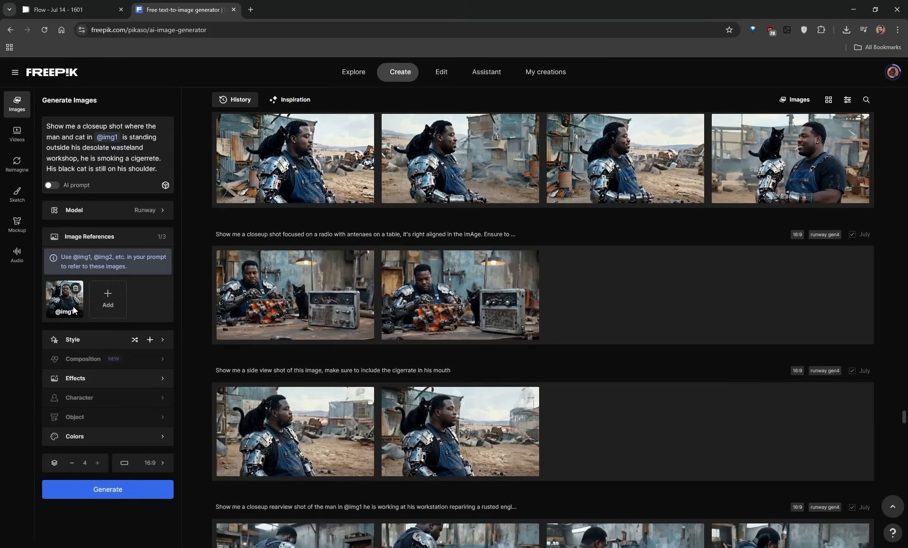
{"action": "left_click", "coordinate": [307, 421]}
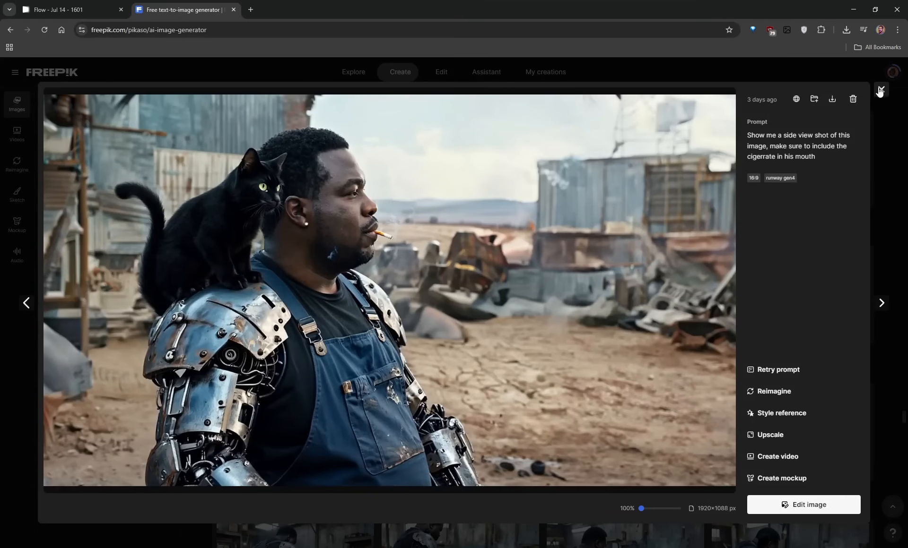
{"action": "left_click", "coordinate": [880, 91]}
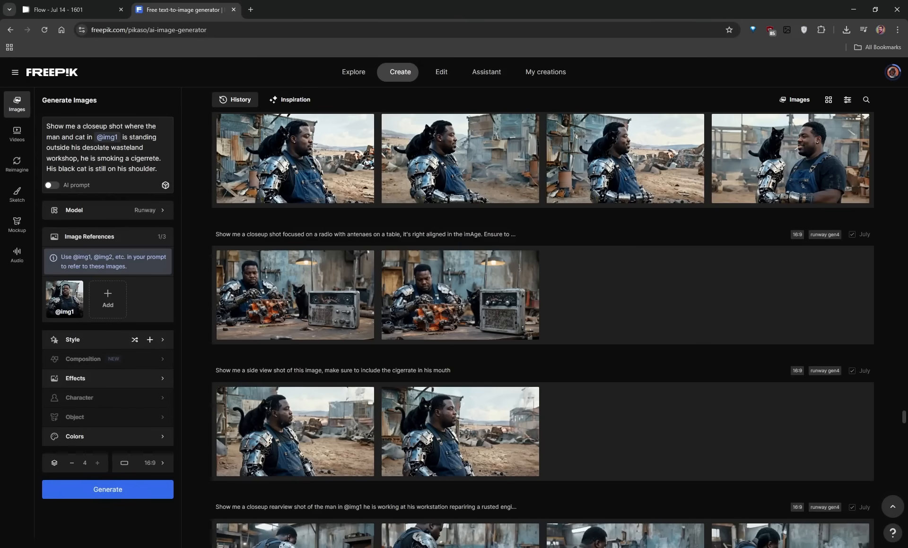
View the first character-free wasteland desert scene from just outside the workshop, and close its preview.
{"action": "scroll", "coordinate": [205, 260], "scroll_direction": "up", "scroll_amount": 5}
{"action": "mouse_move", "coordinate": [80, 301]}
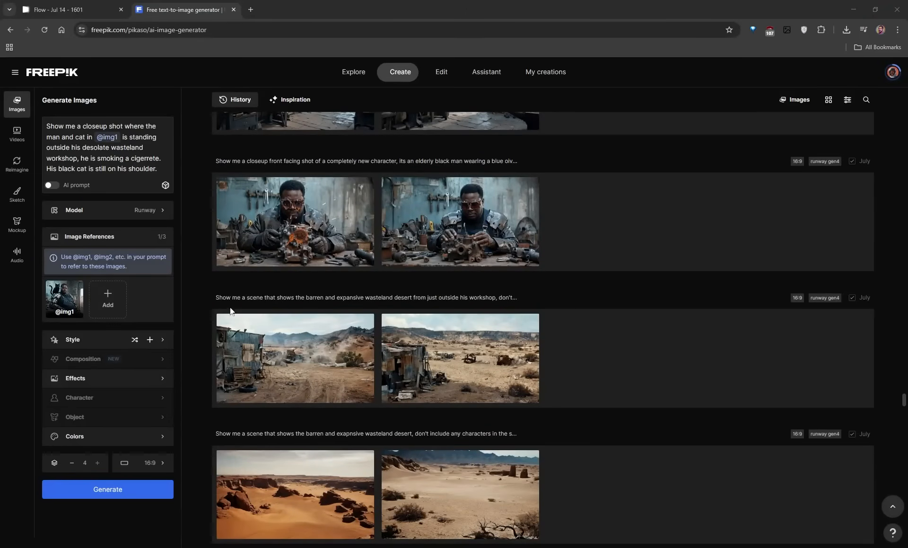
{"action": "mouse_move", "coordinate": [235, 303]}
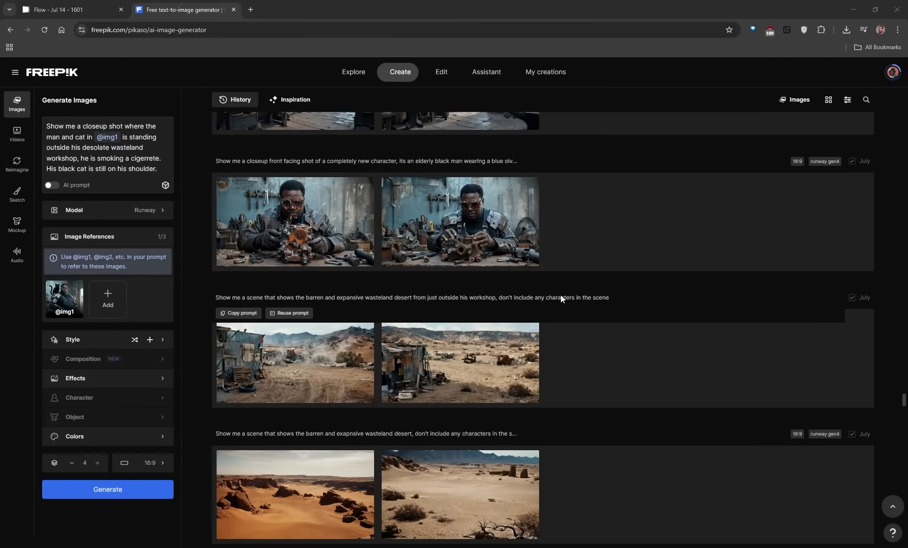
{"action": "mouse_move", "coordinate": [250, 370]}
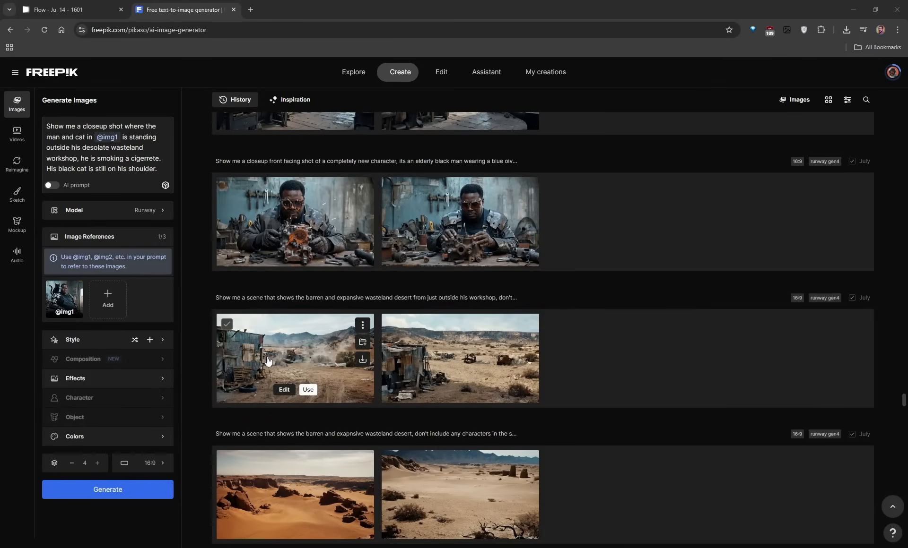
{"action": "left_click", "coordinate": [268, 360]}
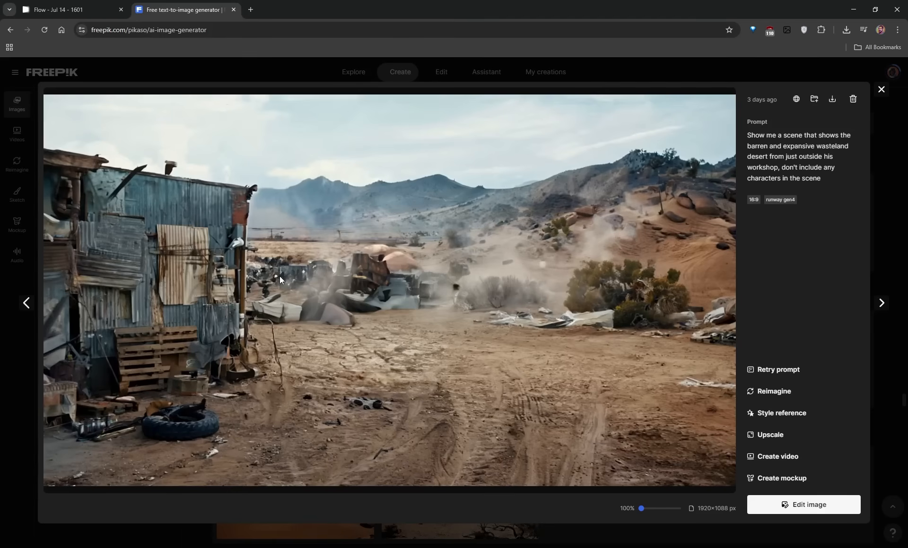
{"action": "left_click", "coordinate": [881, 89]}
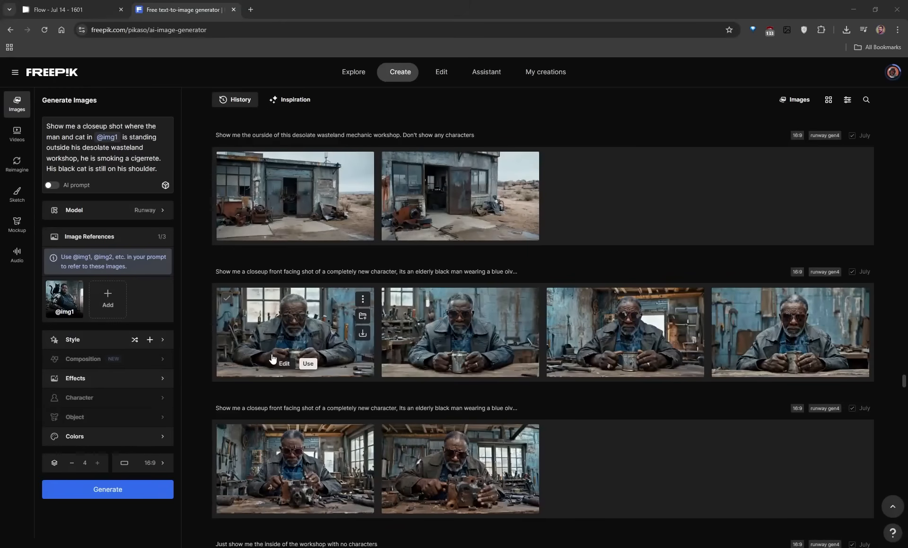
View the first workshop interior without characters, close its preview, and examine the closeups of the elderly man.
{"action": "scroll", "coordinate": [277, 366], "scroll_direction": "down", "scroll_amount": 3}
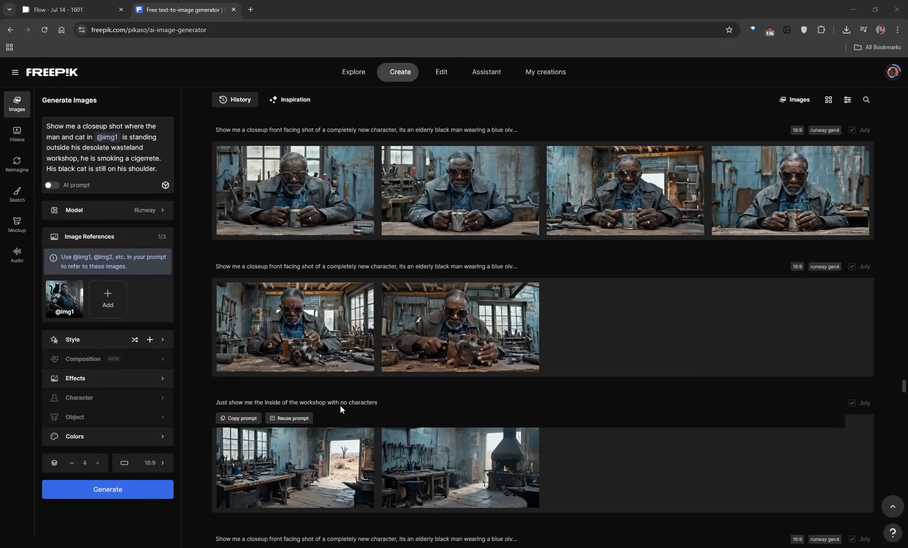
{"action": "left_click", "coordinate": [293, 463]}
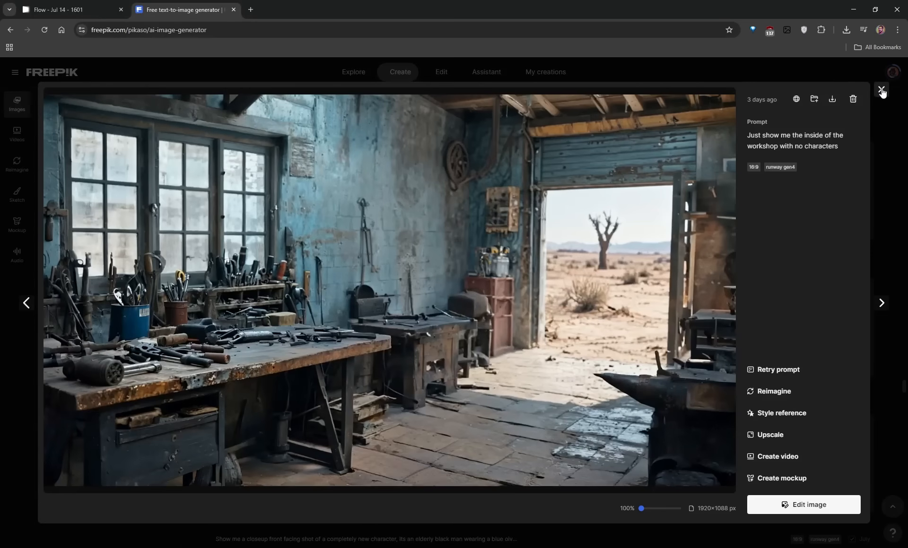
{"action": "left_click", "coordinate": [881, 90]}
{"action": "scroll", "coordinate": [361, 295], "scroll_direction": "up", "scroll_amount": 2}
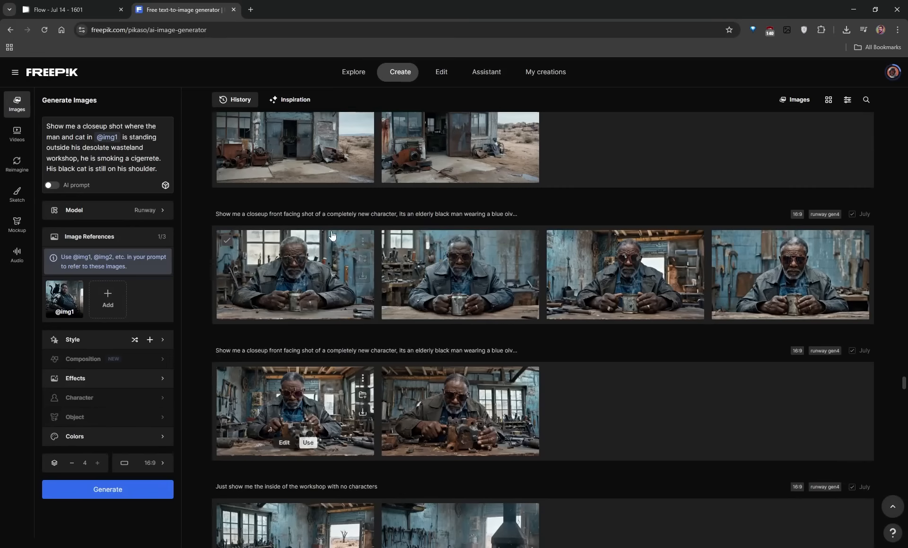
{"action": "mouse_move", "coordinate": [353, 232]}
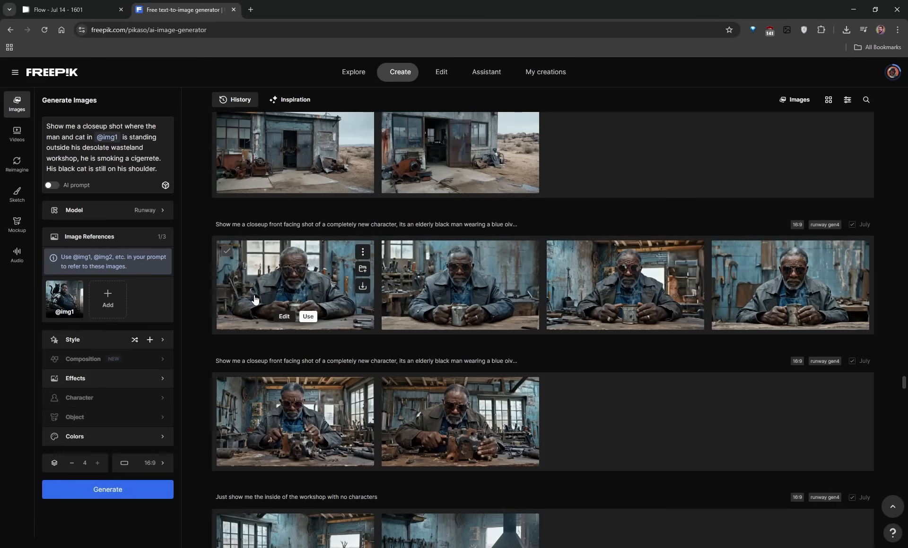
Replace the current image reference with the first workshop interior that has no characters.
{"action": "scroll", "coordinate": [254, 300], "scroll_direction": "up", "scroll_amount": 1}
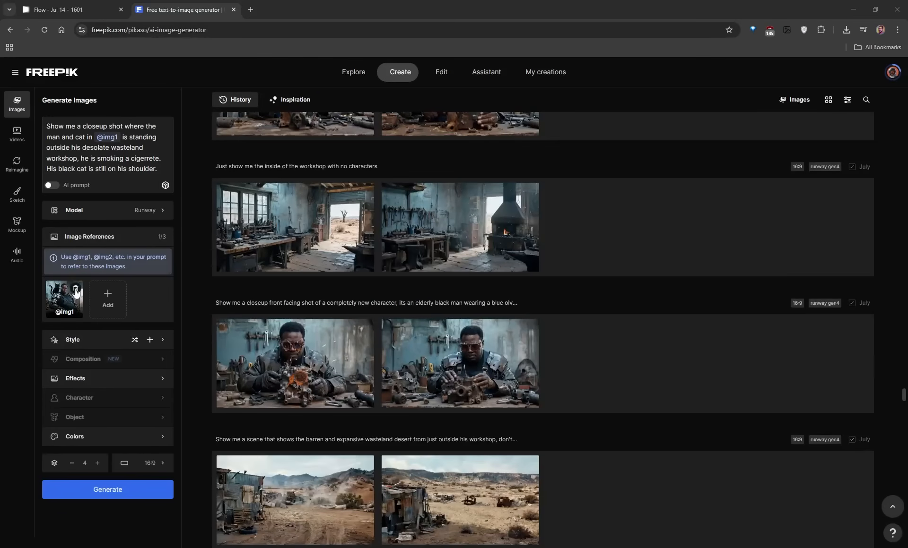
{"action": "left_click", "coordinate": [76, 289]}
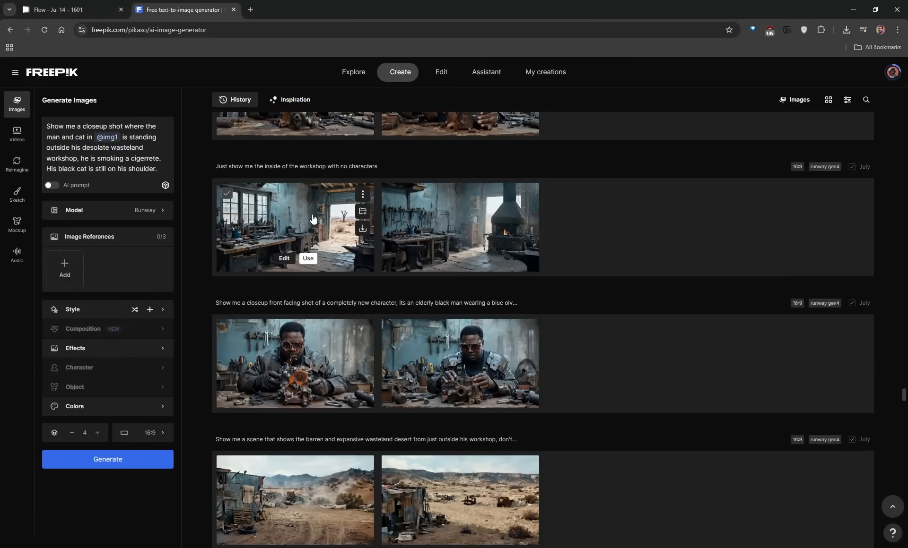
{"action": "left_click_drag", "start_coordinate": [312, 218], "coordinate": [65, 269]}
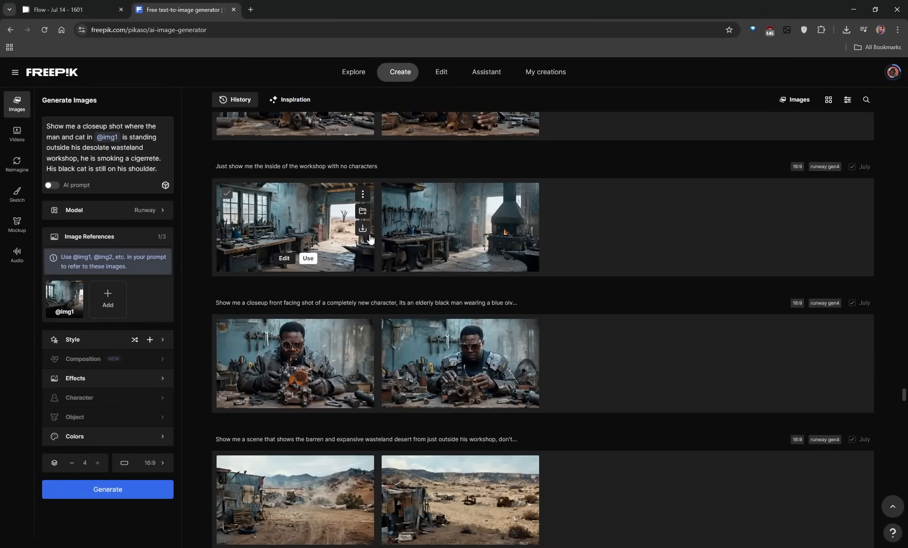
Find the scrap metal hotrod prompt with the BLACK CAT decal, view its second image, and close the preview.
{"action": "scroll", "coordinate": [371, 239], "scroll_direction": "up", "scroll_amount": 15}
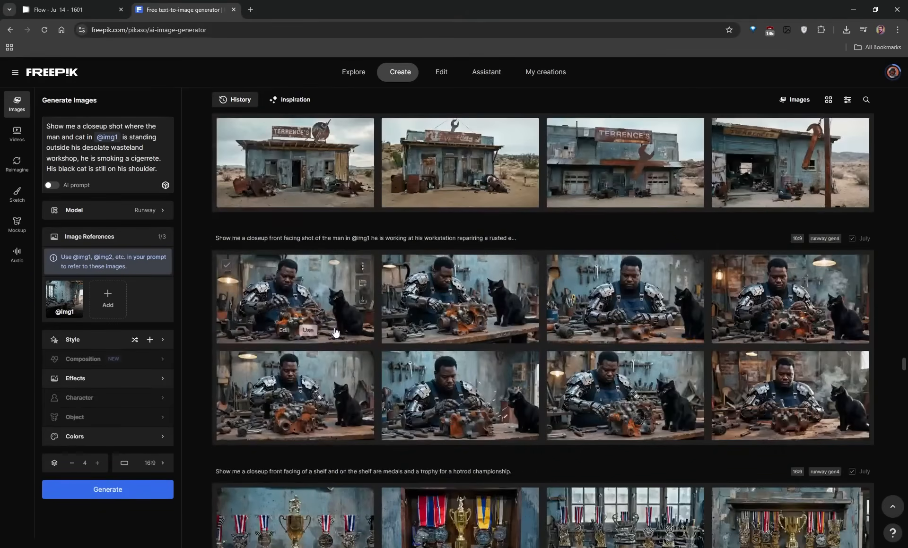
{"action": "scroll", "coordinate": [335, 331], "scroll_direction": "up", "scroll_amount": 15}
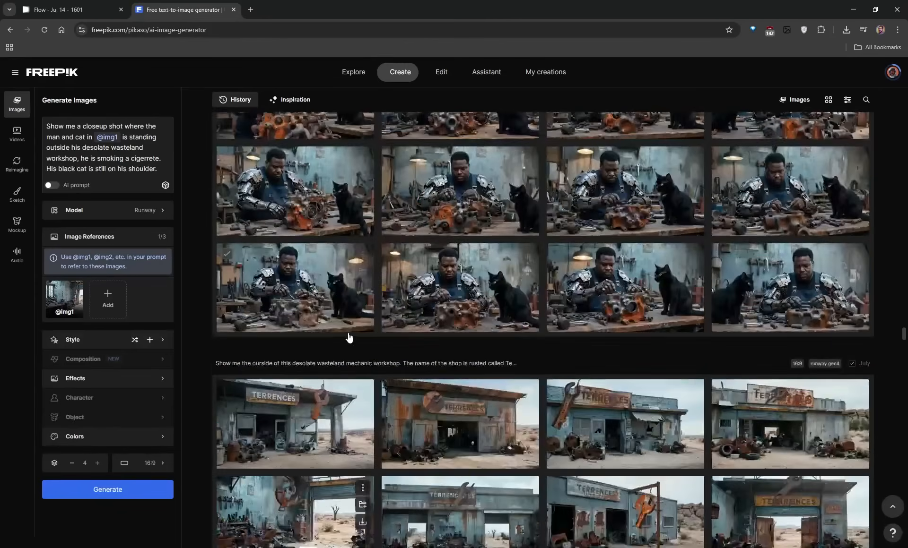
{"action": "scroll", "coordinate": [348, 337], "scroll_direction": "up", "scroll_amount": 10}
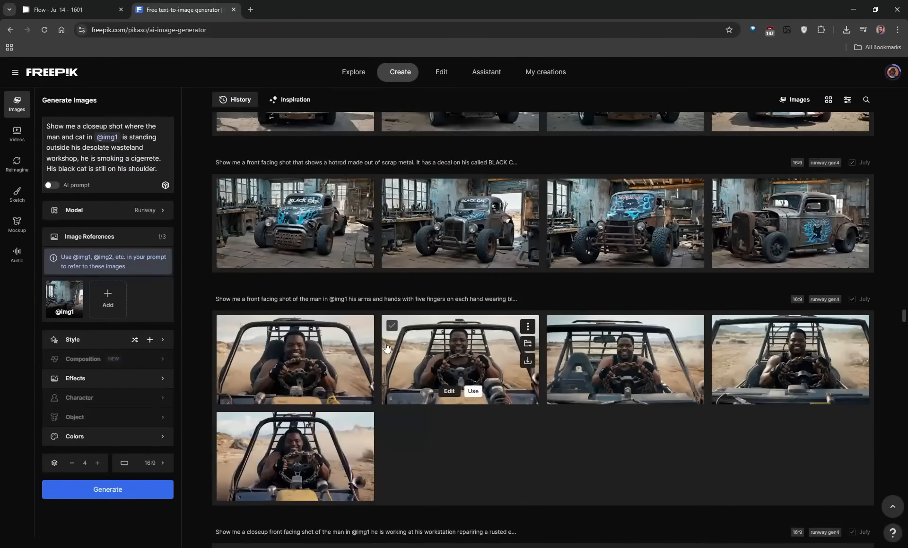
{"action": "scroll", "coordinate": [387, 348], "scroll_direction": "up", "scroll_amount": 2}
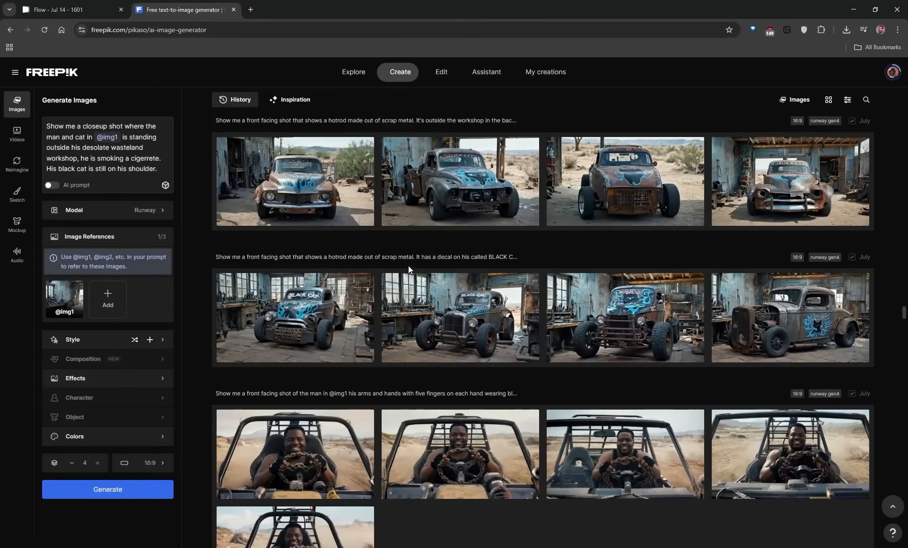
{"action": "mouse_move", "coordinate": [449, 259]}
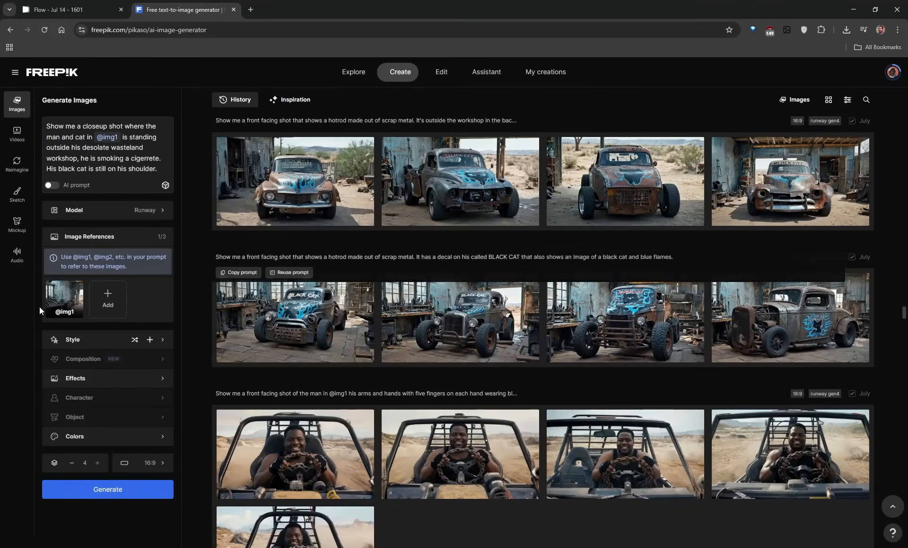
{"action": "left_click", "coordinate": [467, 316]}
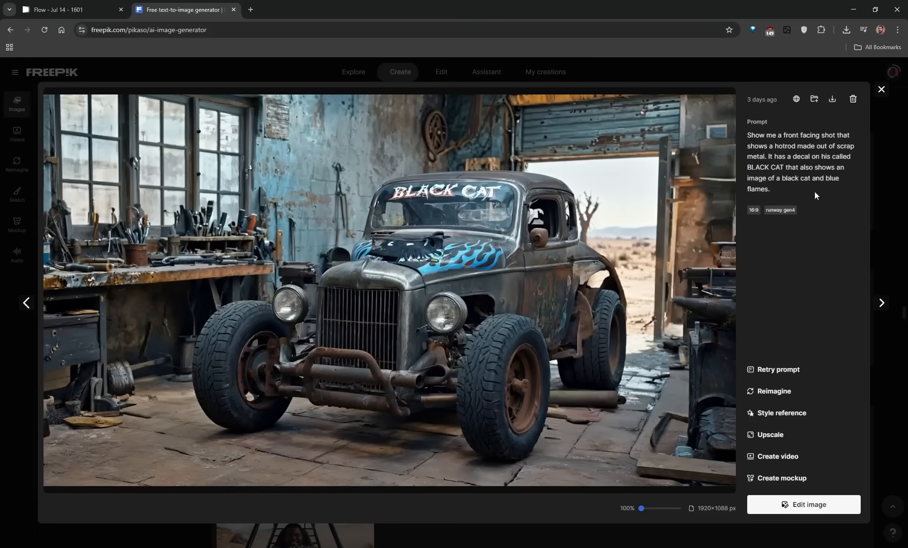
{"action": "left_click", "coordinate": [881, 90]}
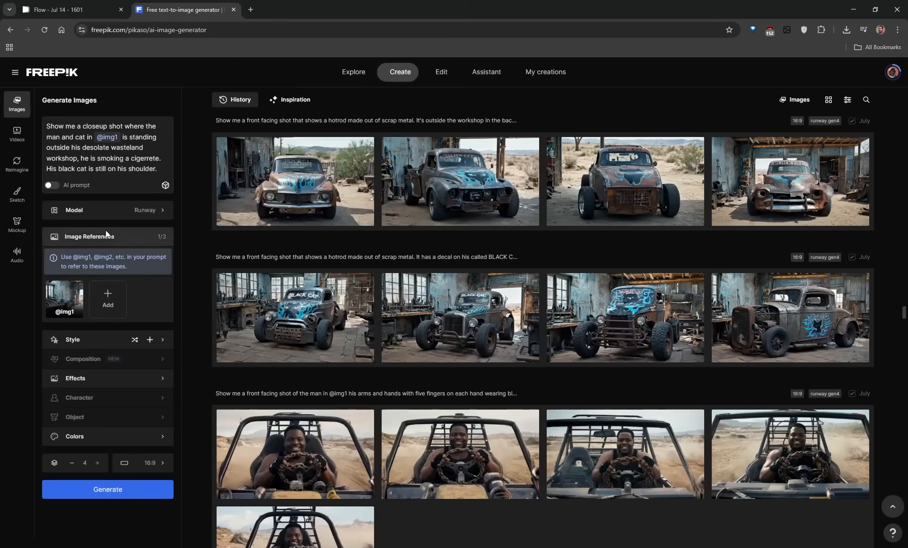
Examine the front facing shots of the elderly man in the garage and the hotrods outside the workshop.
{"action": "scroll", "coordinate": [308, 345], "scroll_direction": "up", "scroll_amount": 4}
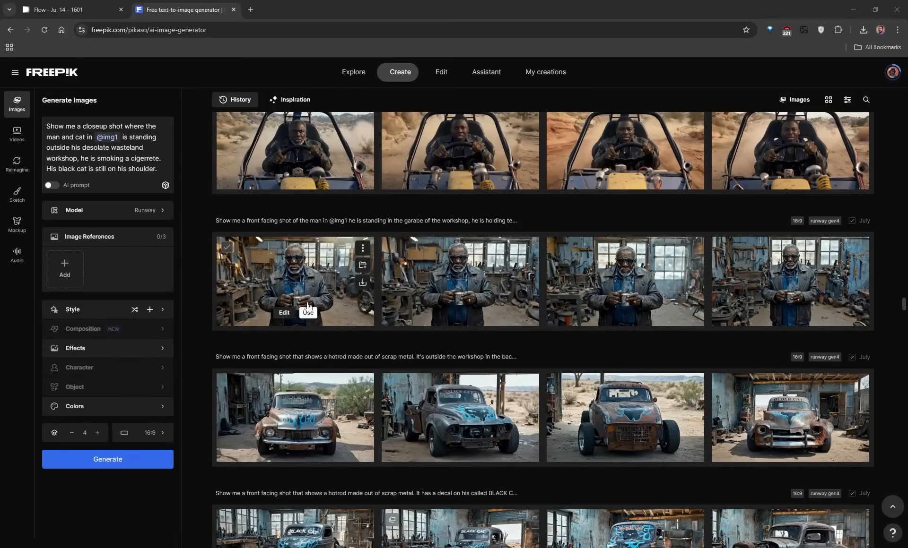
{"action": "mouse_move", "coordinate": [298, 363]}
{"action": "scroll", "coordinate": [298, 363], "scroll_direction": "down", "scroll_amount": 1}
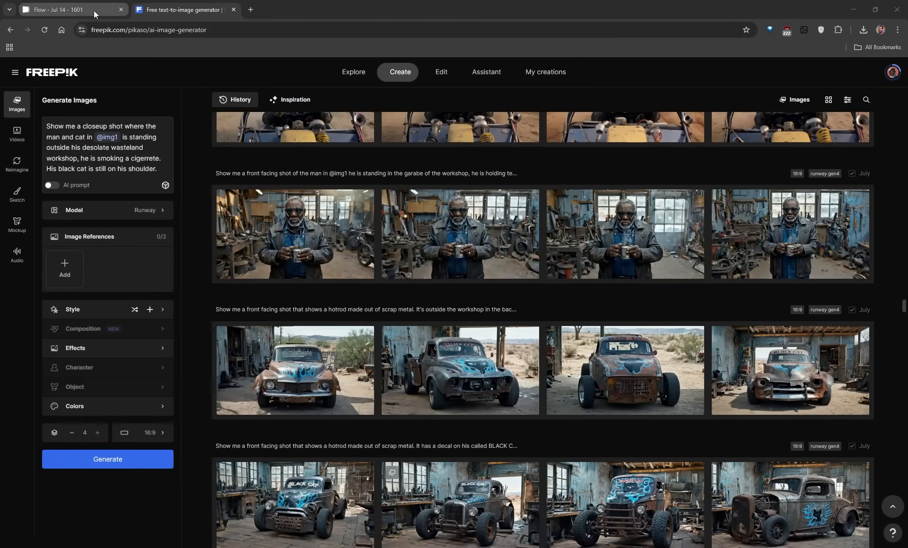
Switch to the Flow project and on to the CapCut project 0711 (2), and move the playhead to 00:00:07:20 on the elderly man's clip.
{"action": "left_click", "coordinate": [66, 12]}
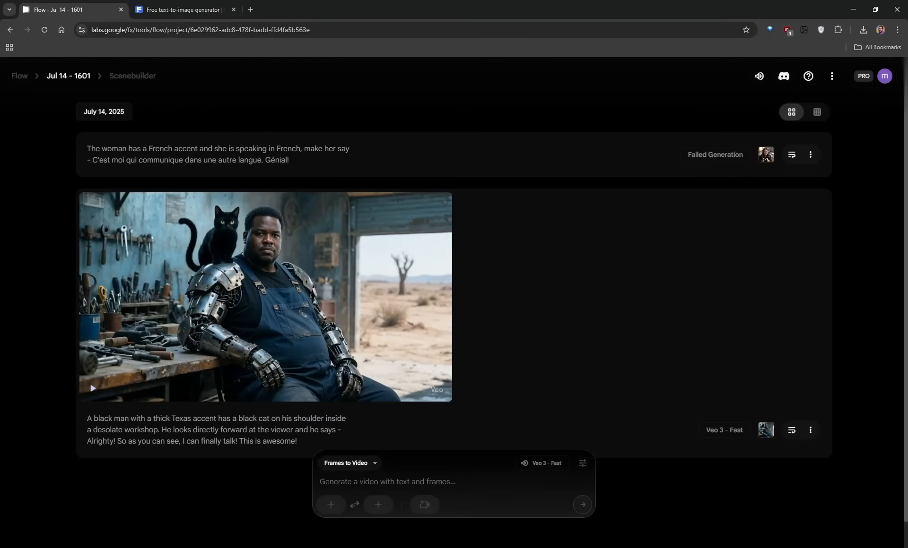
{"action": "mouse_move", "coordinate": [205, 7]}
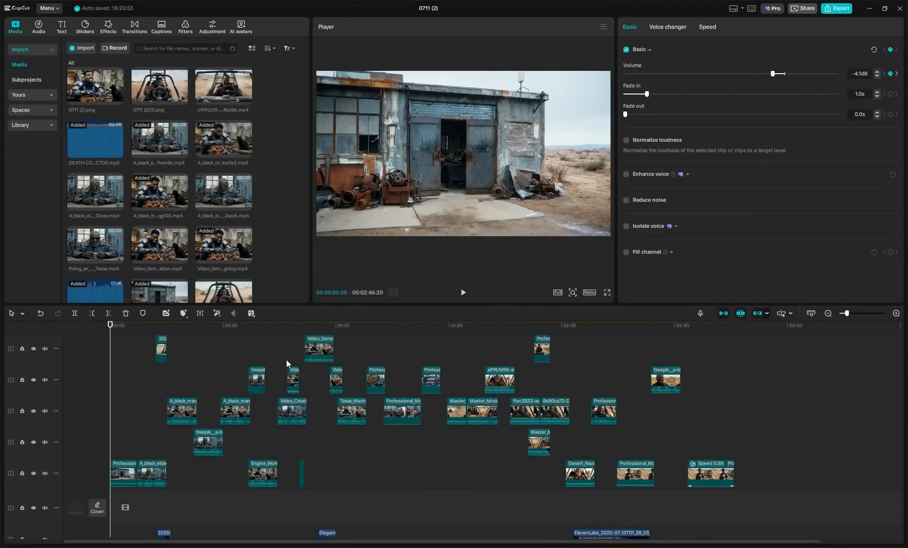
{"action": "scroll", "coordinate": [184, 371], "scroll_direction": "down", "scroll_amount": 2}
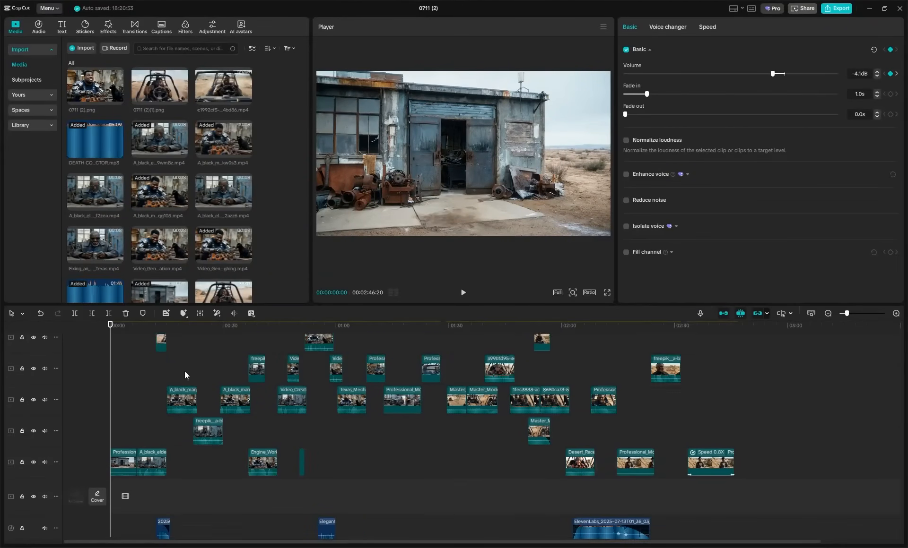
{"action": "left_click_drag", "start_coordinate": [112, 326], "coordinate": [139, 326]}
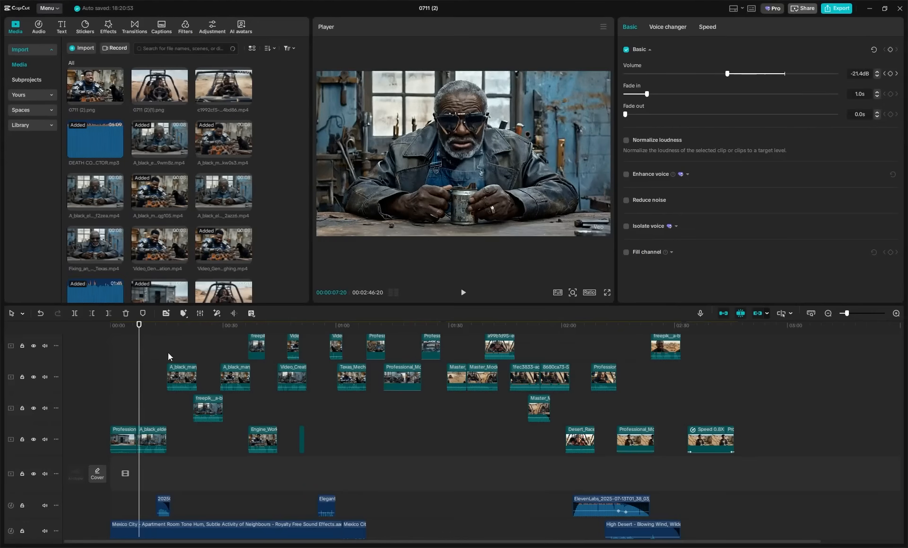
Play the elderly man's clip from 00:00:07:20 and the metal-armed mechanic's clip from 00:00:17:07, pausing each after a short stretch.
{"action": "left_click", "coordinate": [151, 434]}
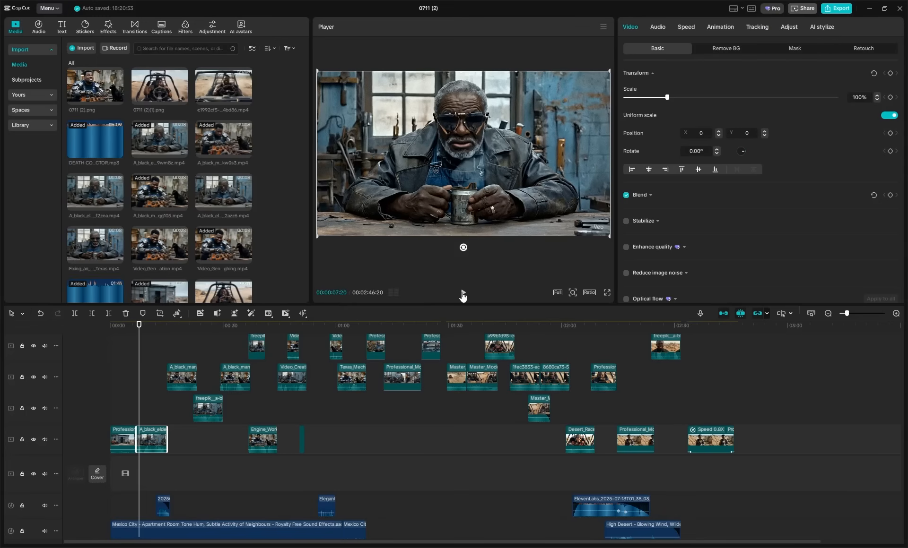
{"action": "left_click", "coordinate": [462, 295]}
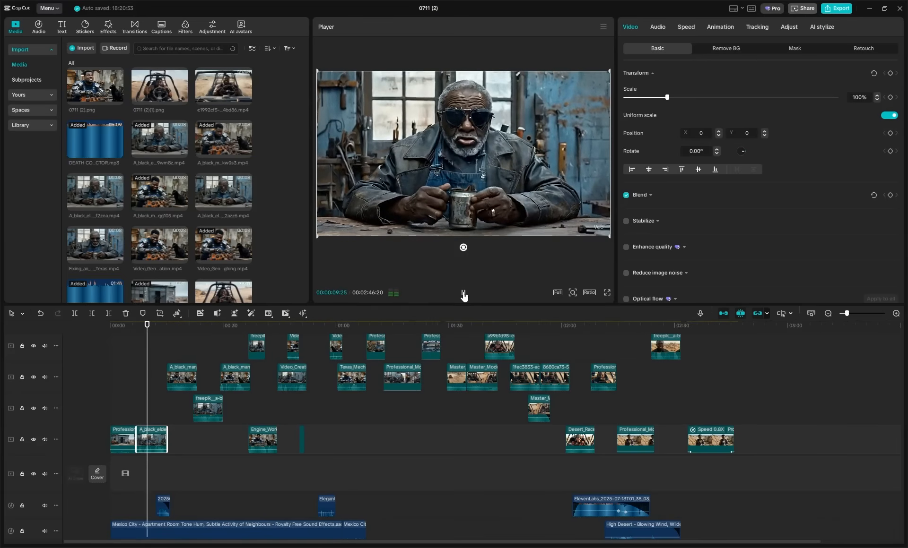
{"action": "left_click", "coordinate": [463, 294]}
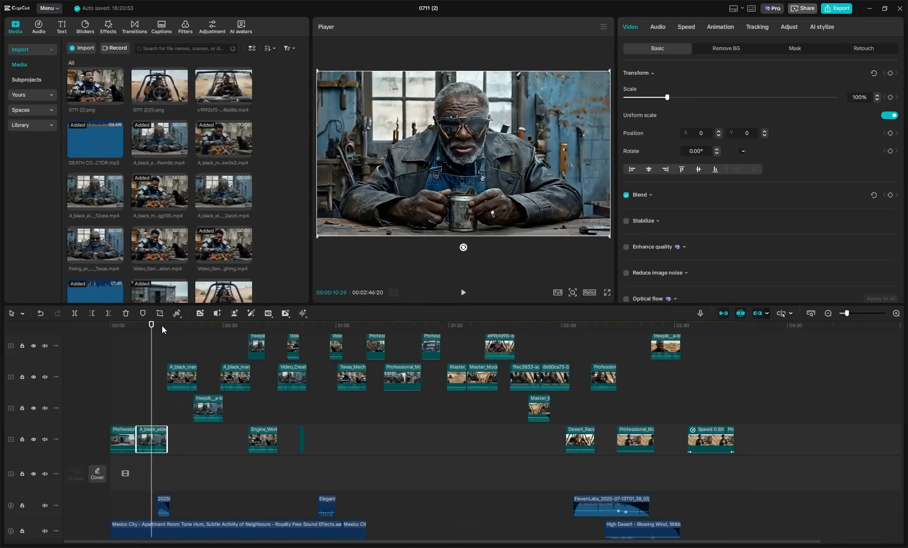
{"action": "left_click_drag", "start_coordinate": [151, 325], "coordinate": [175, 325]}
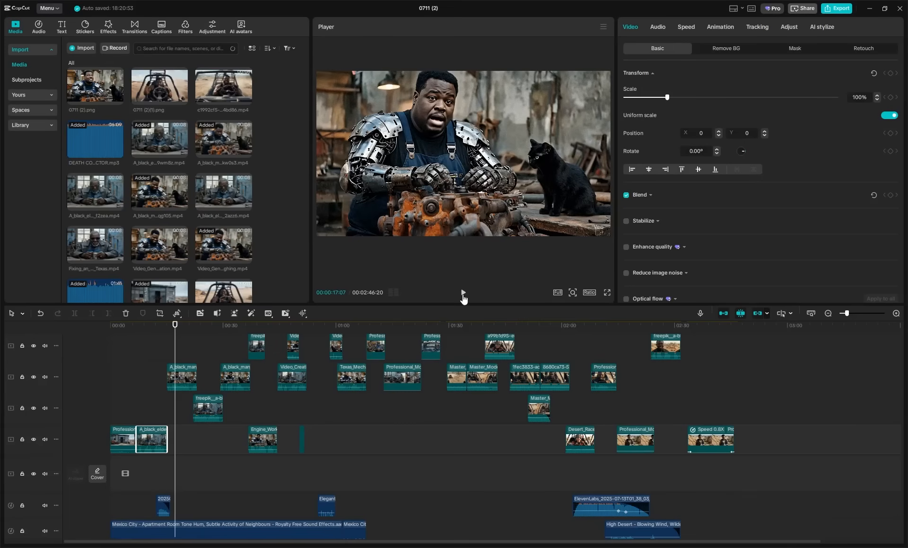
{"action": "left_click", "coordinate": [463, 293]}
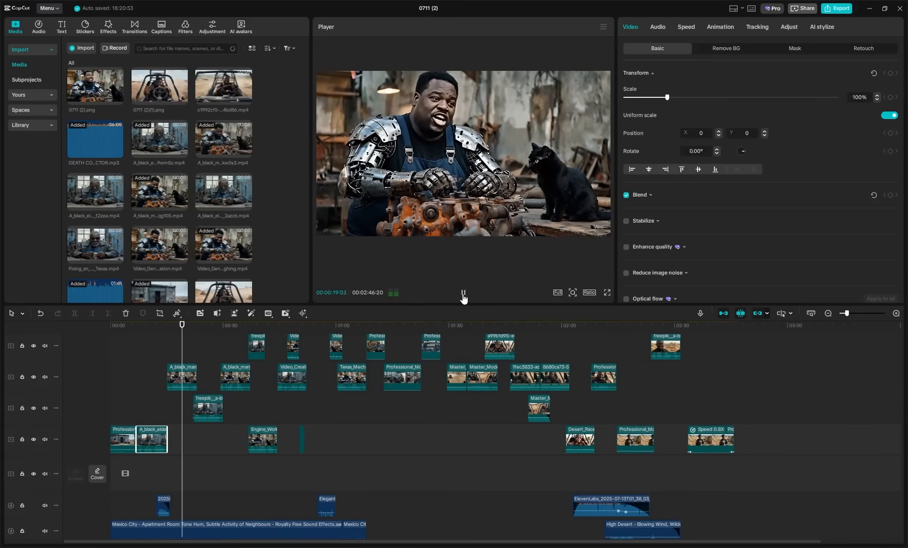
{"action": "left_click", "coordinate": [463, 293]}
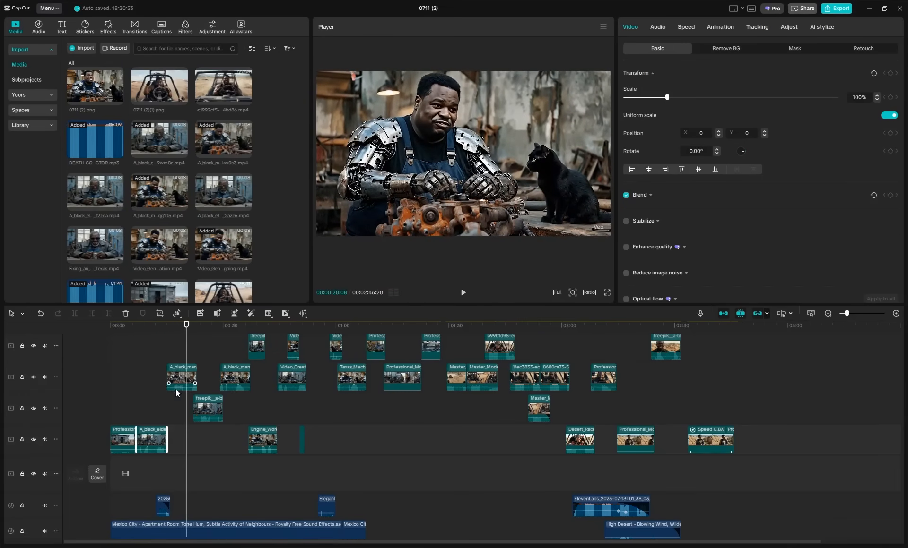
Mute the Mexico City room tone audio track and the DEATH COLLECTOR music track.
{"action": "scroll", "coordinate": [176, 394], "scroll_direction": "up", "scroll_amount": 1}
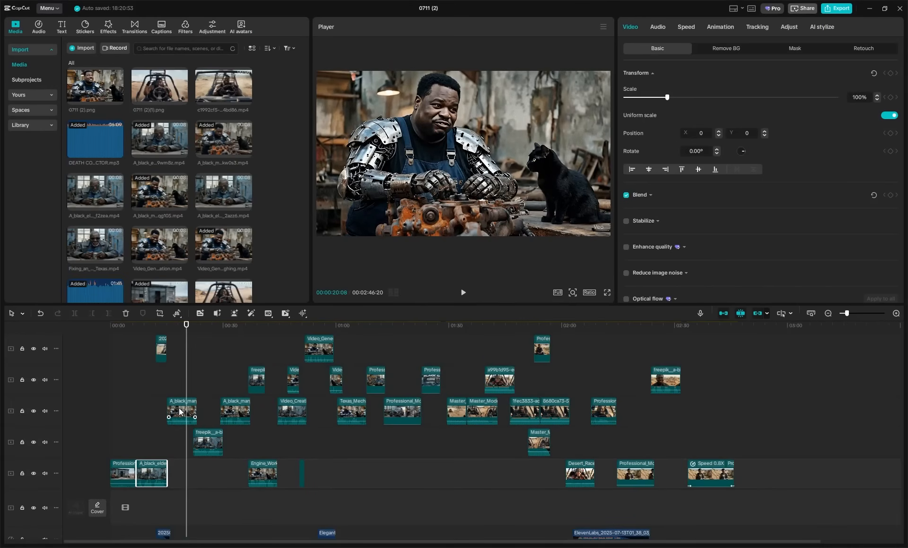
{"action": "scroll", "coordinate": [176, 436], "scroll_direction": "down", "scroll_amount": 4}
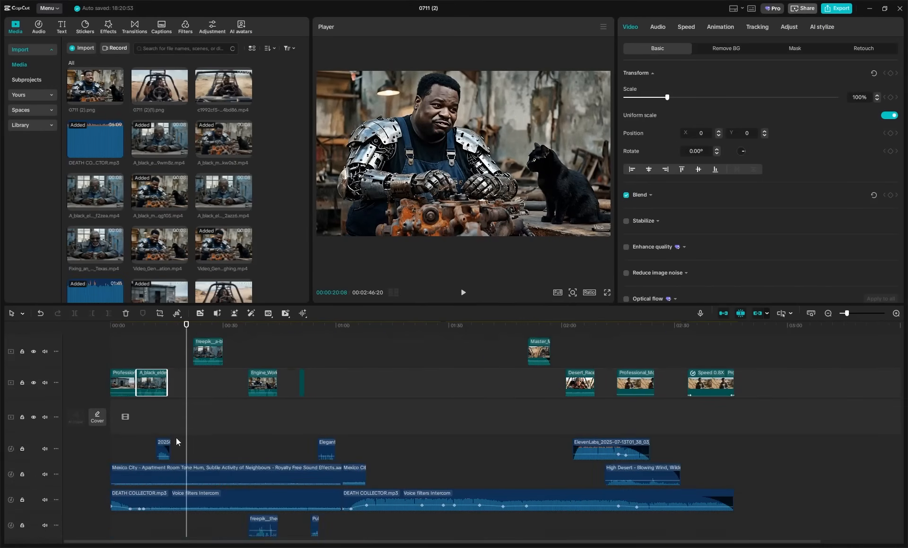
{"action": "scroll", "coordinate": [177, 437], "scroll_direction": "up", "scroll_amount": 1}
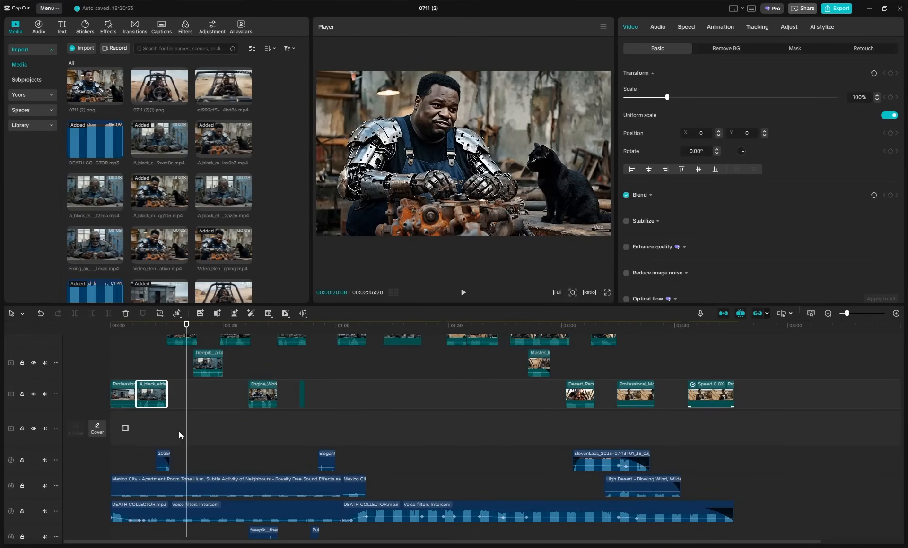
{"action": "left_click", "coordinate": [156, 325]}
{"action": "scroll", "coordinate": [200, 408], "scroll_direction": "down", "scroll_amount": 1}
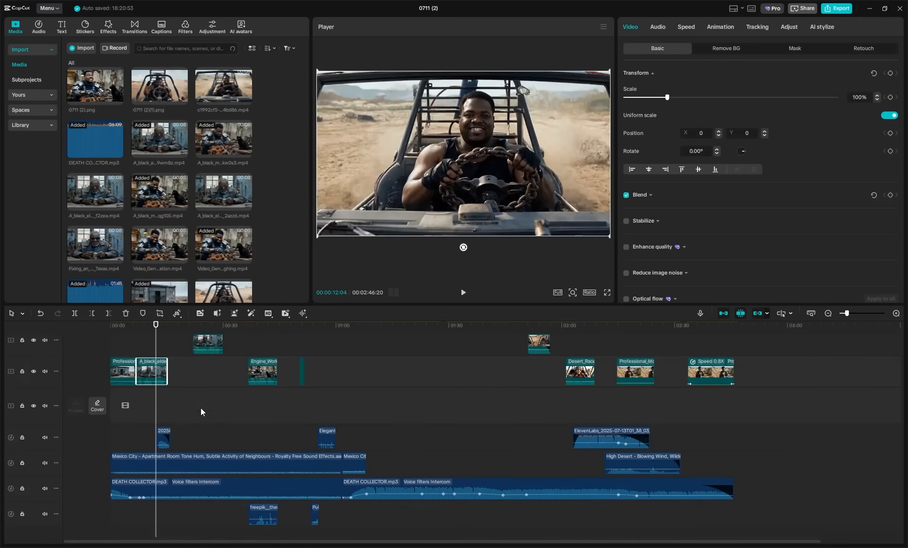
{"action": "scroll", "coordinate": [202, 412], "scroll_direction": "down", "scroll_amount": 1}
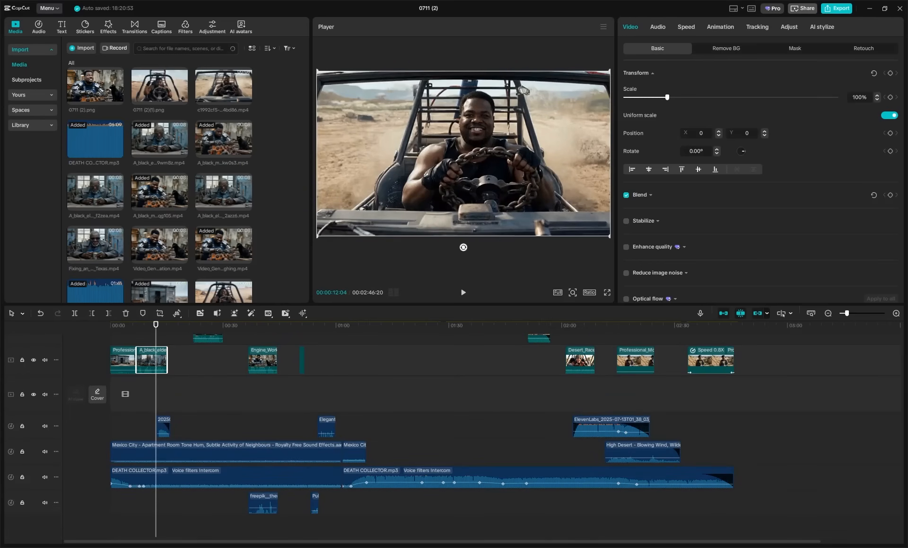
{"action": "scroll", "coordinate": [67, 473], "scroll_direction": "up", "scroll_amount": 3}
{"action": "left_click", "coordinate": [44, 486]}
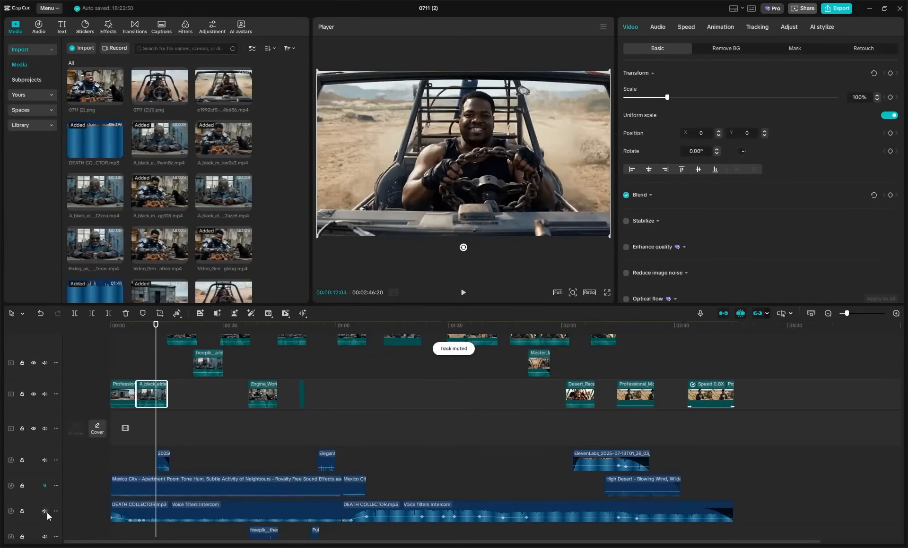
{"action": "left_click", "coordinate": [45, 512]}
{"action": "scroll", "coordinate": [171, 421], "scroll_direction": "up", "scroll_amount": 3}
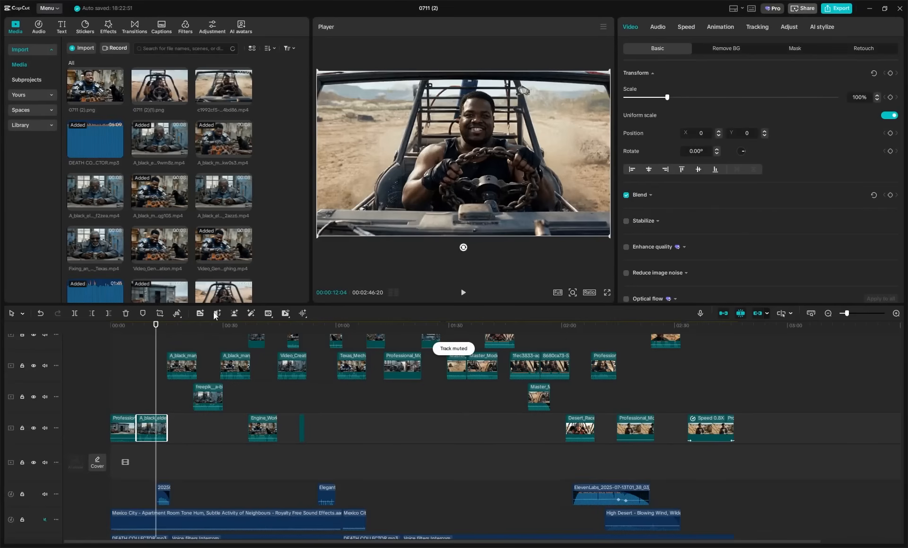
Play the film from 00:00:09:17 into the explosion shot with both tracks muted, and return the playhead to 00:00:08:23.
{"action": "left_click_drag", "start_coordinate": [179, 326], "coordinate": [146, 341]}
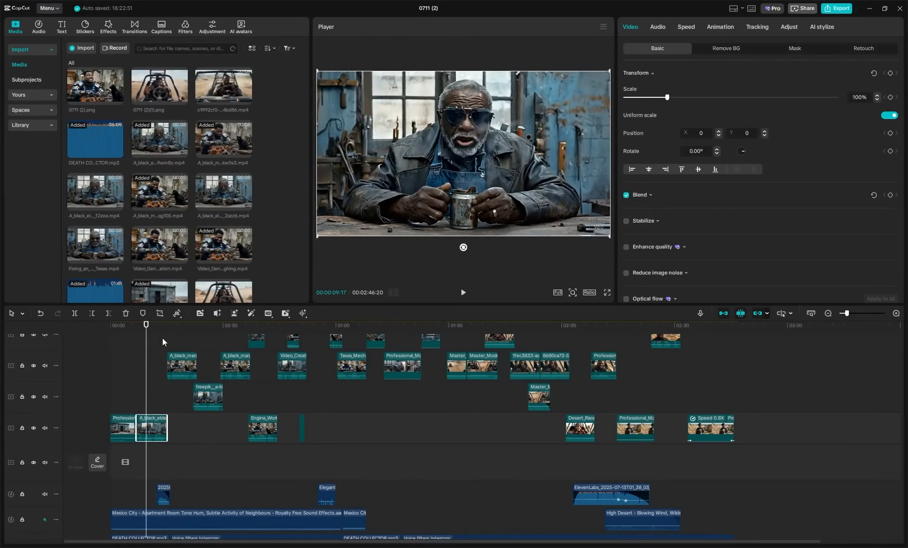
{"action": "left_click", "coordinate": [464, 294]}
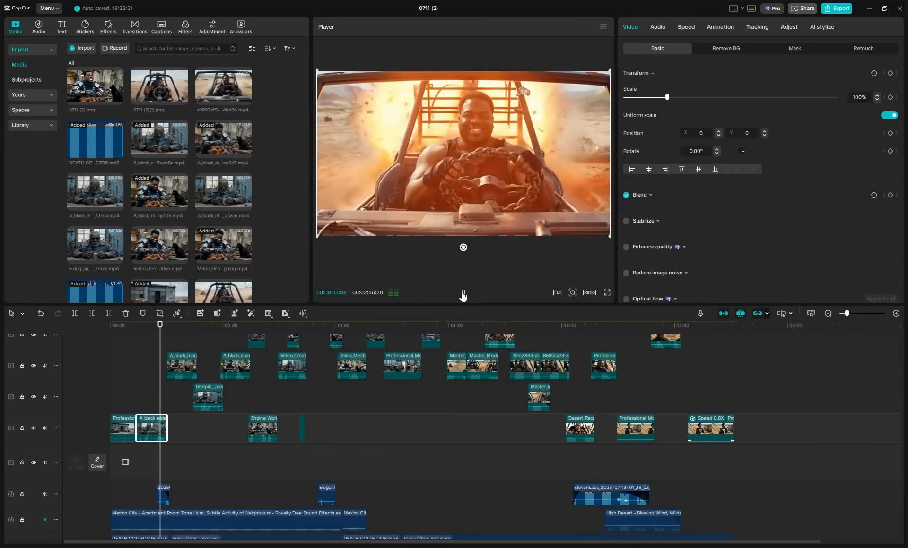
{"action": "left_click", "coordinate": [463, 294]}
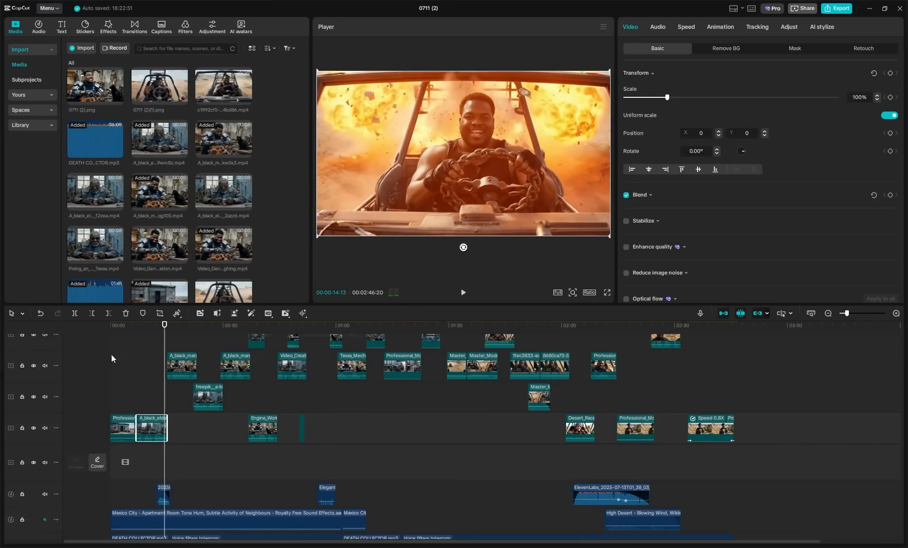
{"action": "left_click", "coordinate": [142, 328]}
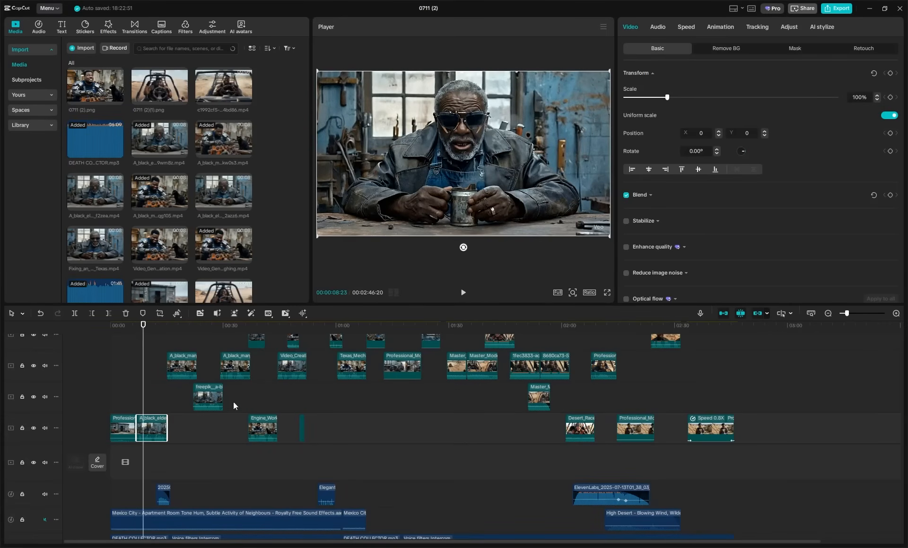
Unmute the Mexico City room tone track and play from 00:00:08:23, toggling its mute during playback to compare, ending with it muted.
{"action": "scroll", "coordinate": [237, 414], "scroll_direction": "down", "scroll_amount": 1}
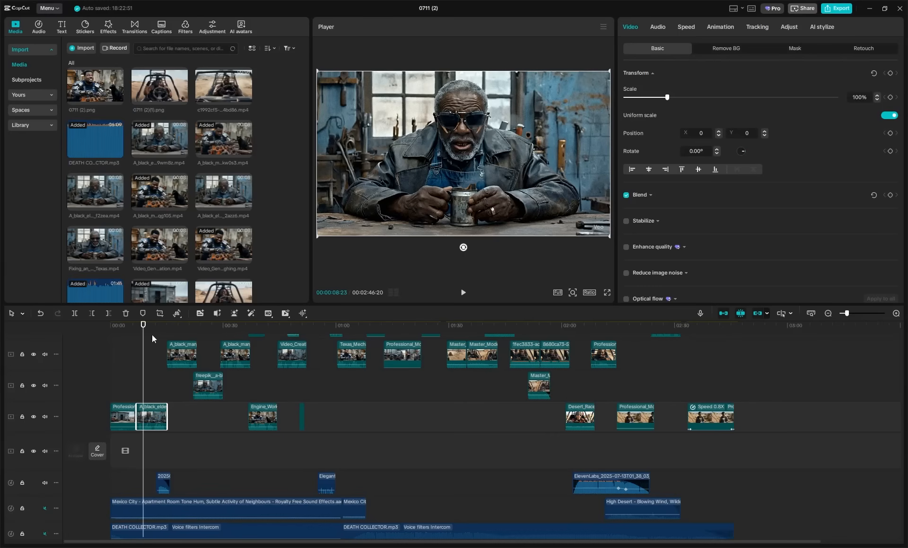
{"action": "left_click", "coordinate": [45, 508]}
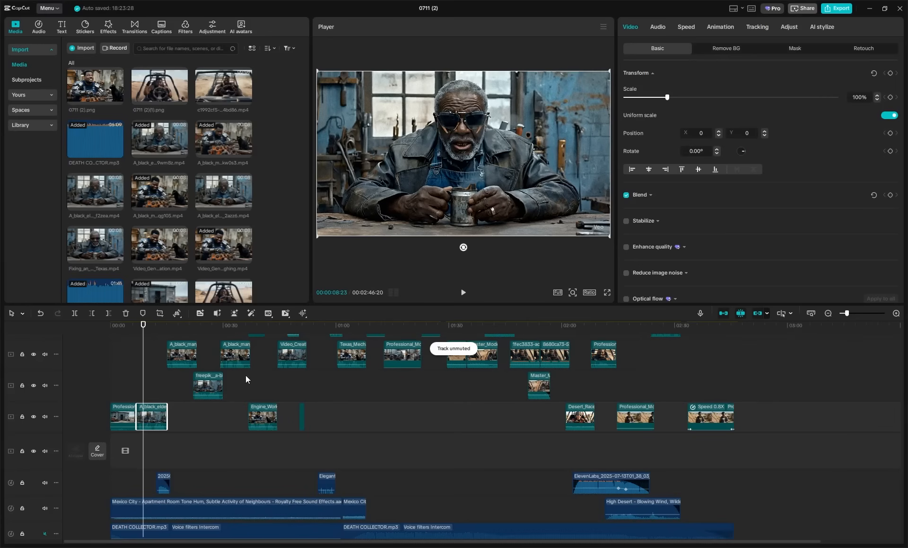
{"action": "left_click", "coordinate": [464, 293]}
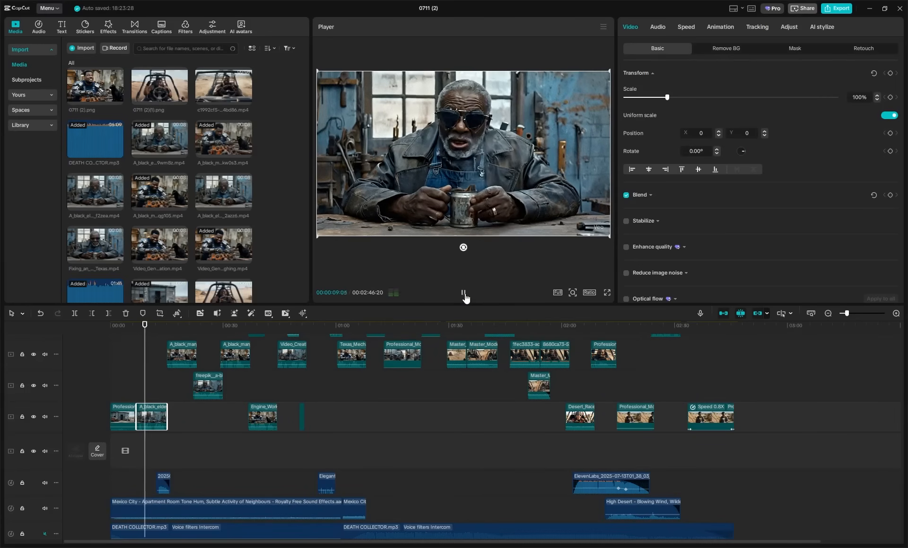
{"action": "left_click", "coordinate": [45, 510]}
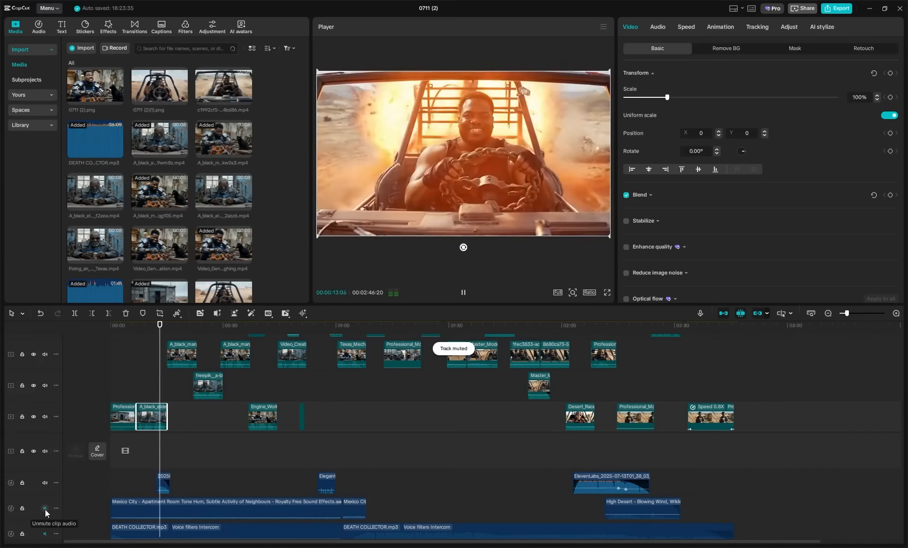
{"action": "left_click", "coordinate": [44, 510]}
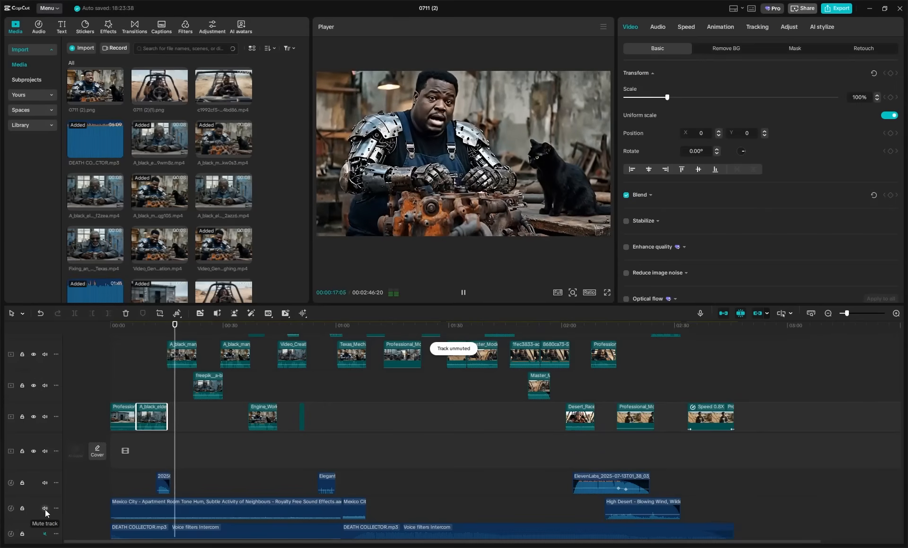
{"action": "left_click", "coordinate": [45, 510]}
{"action": "left_click", "coordinate": [463, 293]}
{"action": "left_click", "coordinate": [194, 508]}
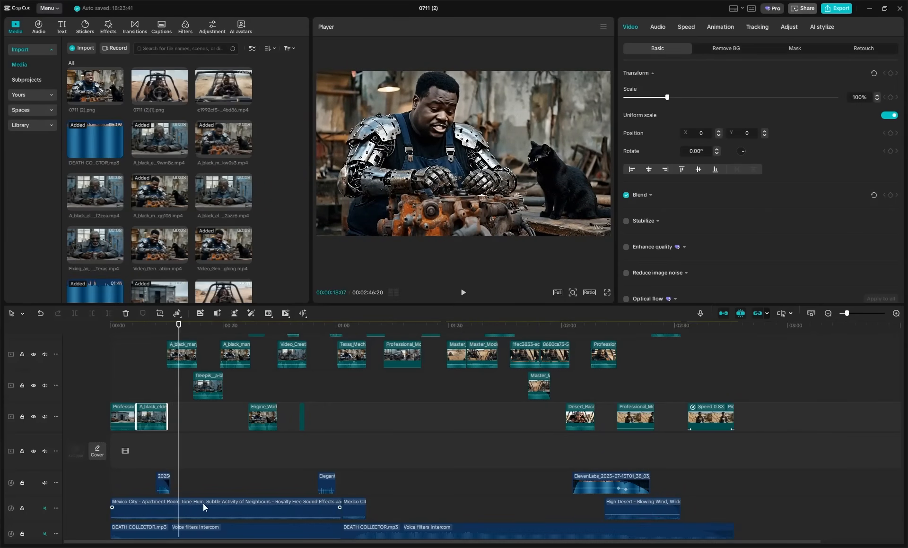
{"action": "scroll", "coordinate": [217, 476], "scroll_direction": "down", "scroll_amount": 1}
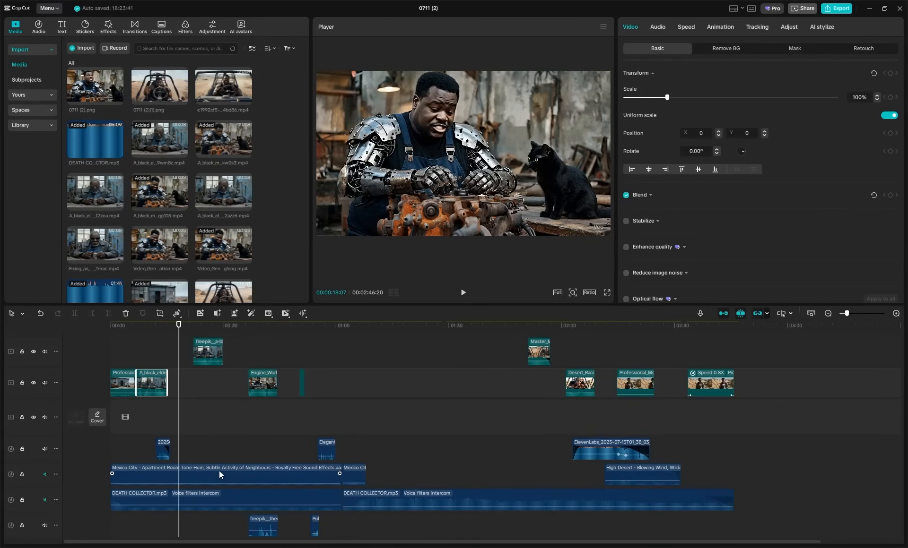
{"action": "scroll", "coordinate": [230, 413], "scroll_direction": "up", "scroll_amount": 2}
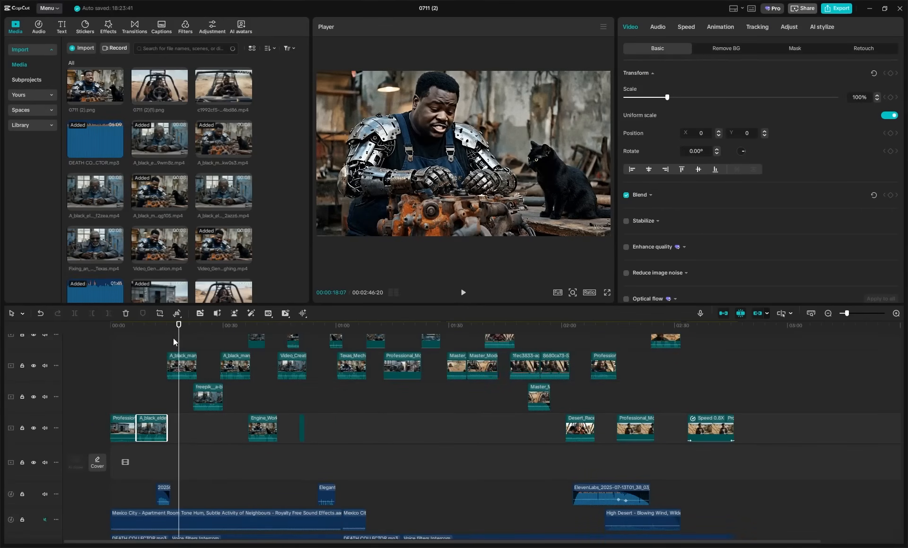
{"action": "mouse_move", "coordinate": [181, 330]}
{"action": "left_mouse_down"}
{"action": "mouse_move", "coordinate": [162, 331]}
{"action": "mouse_move", "coordinate": [176, 330]}
{"action": "left_mouse_up"}
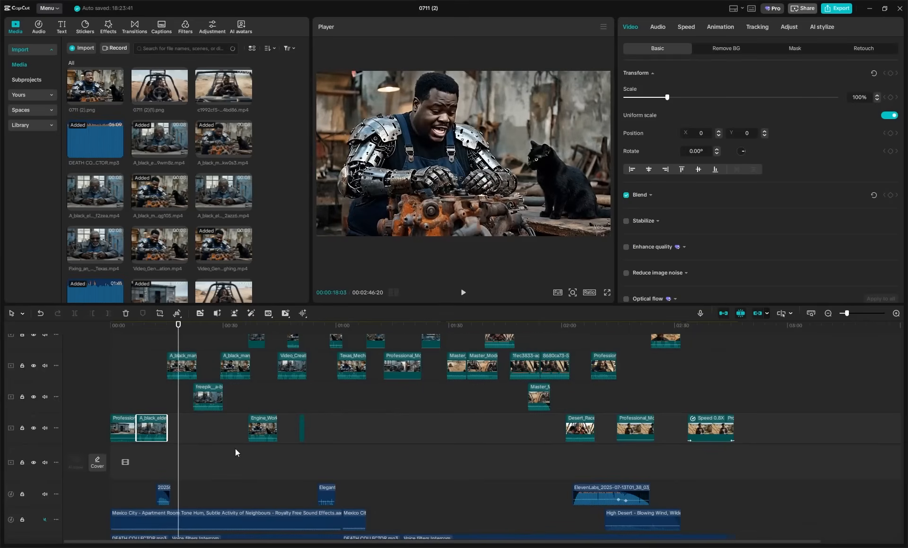
{"action": "scroll", "coordinate": [171, 462], "scroll_direction": "down", "scroll_amount": 2}
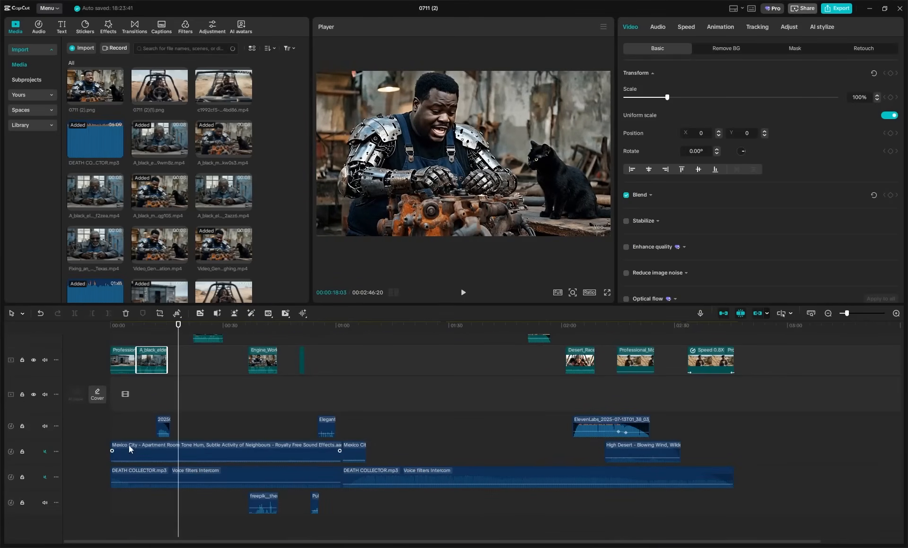
{"action": "scroll", "coordinate": [83, 508], "scroll_direction": "up", "scroll_amount": 1}
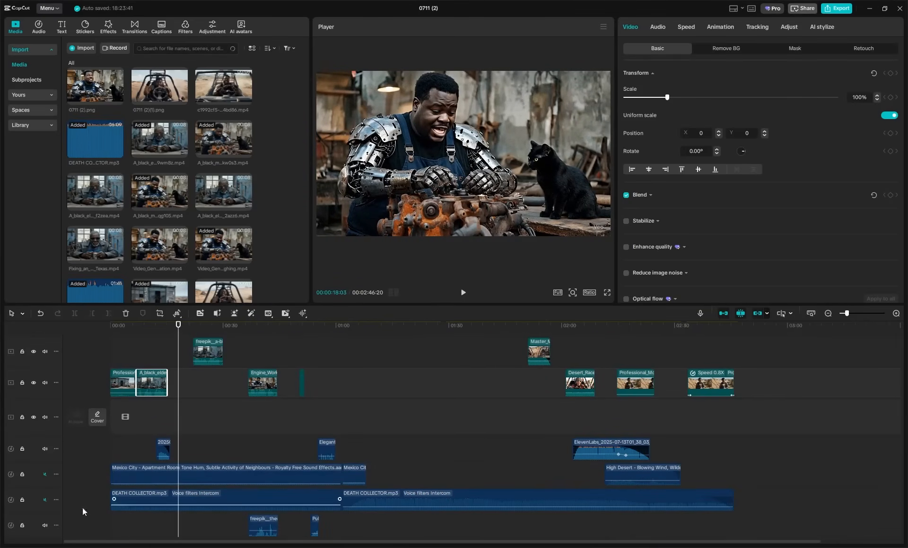
Unmute the room tone and DEATH COLLECTOR tracks and play the film from 00:00:08:23 into the explosion shot.
{"action": "left_click", "coordinate": [228, 498]}
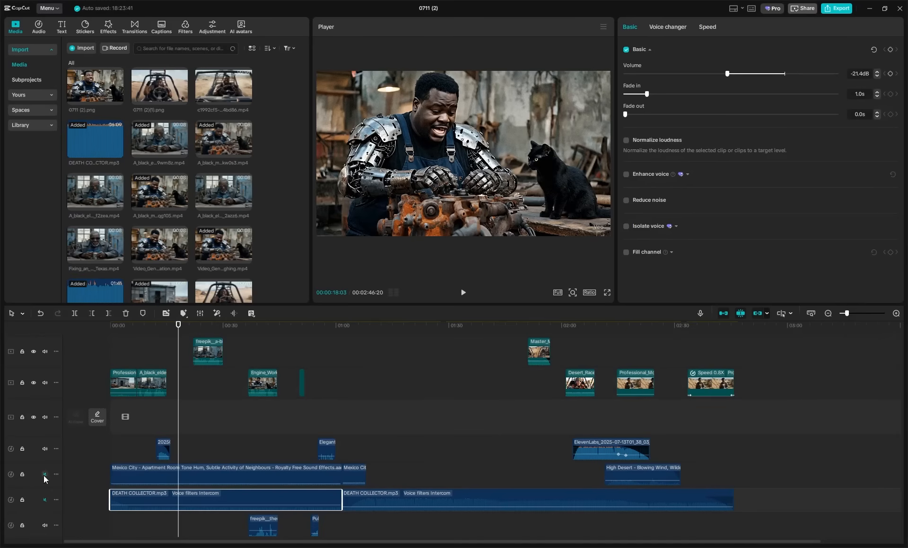
{"action": "left_click", "coordinate": [45, 500]}
{"action": "left_click", "coordinate": [148, 333]}
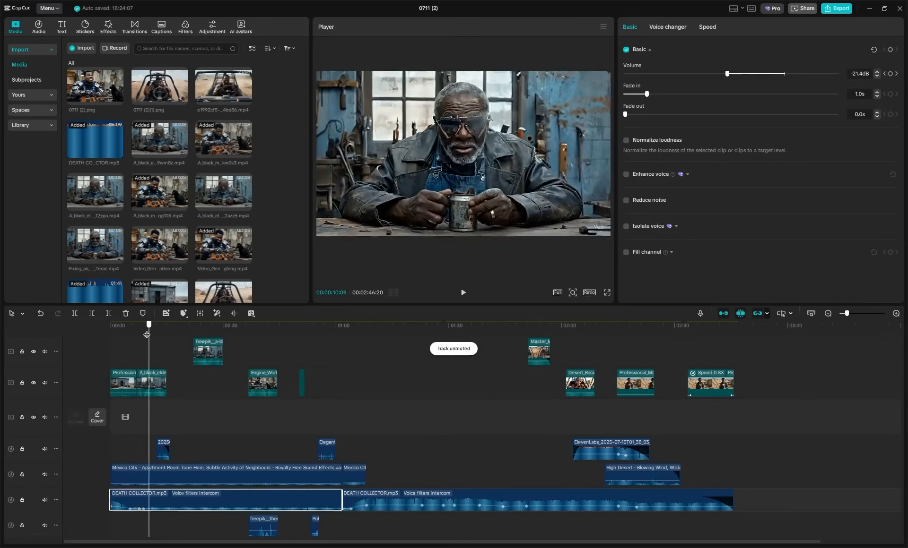
{"action": "left_click_drag", "start_coordinate": [146, 334], "coordinate": [142, 335]}
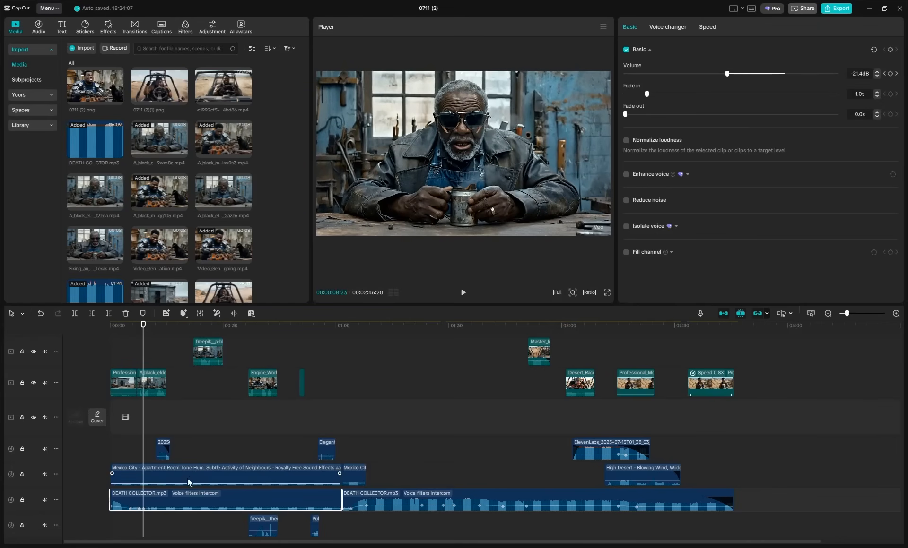
{"action": "left_click", "coordinate": [463, 294]}
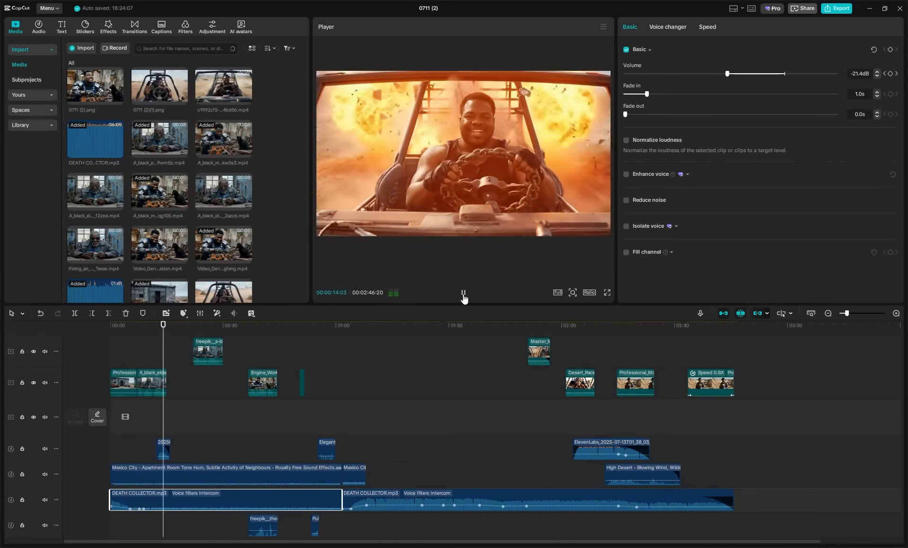
{"action": "left_click", "coordinate": [464, 294]}
Mute the DEATH COLLECTOR and Mexico City room tone tracks again and bring the video tracks back into view.
{"action": "left_click", "coordinate": [45, 499]}
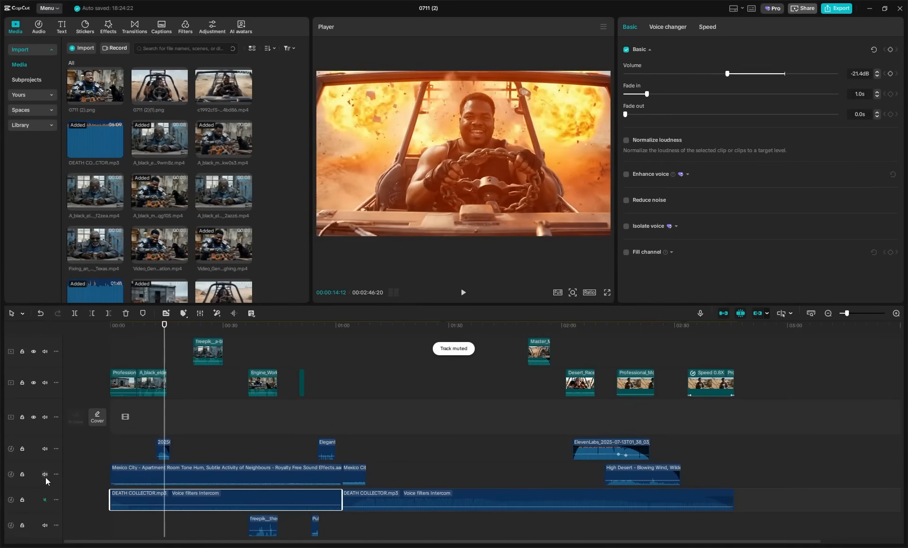
{"action": "left_click", "coordinate": [45, 474]}
{"action": "scroll", "coordinate": [416, 416], "scroll_direction": "up", "scroll_amount": 5}
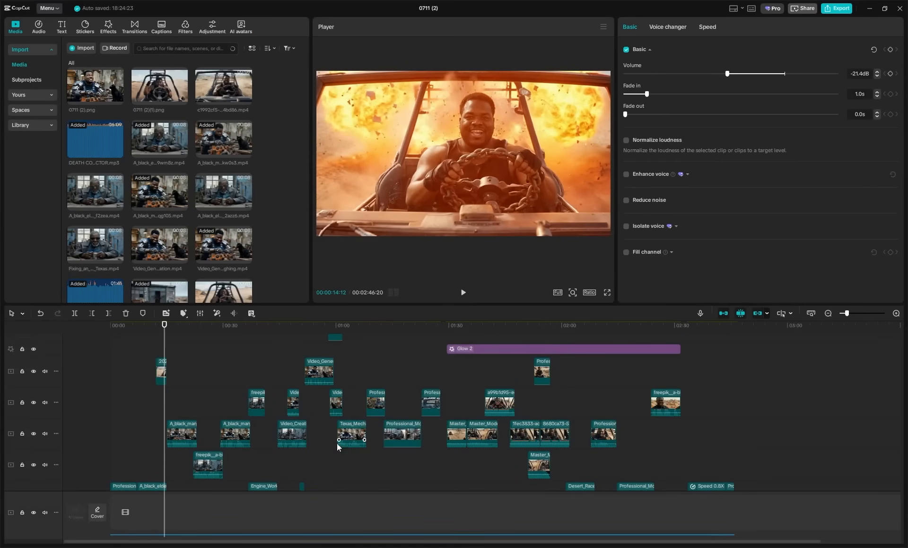
{"action": "scroll", "coordinate": [239, 414], "scroll_direction": "down", "scroll_amount": 3}
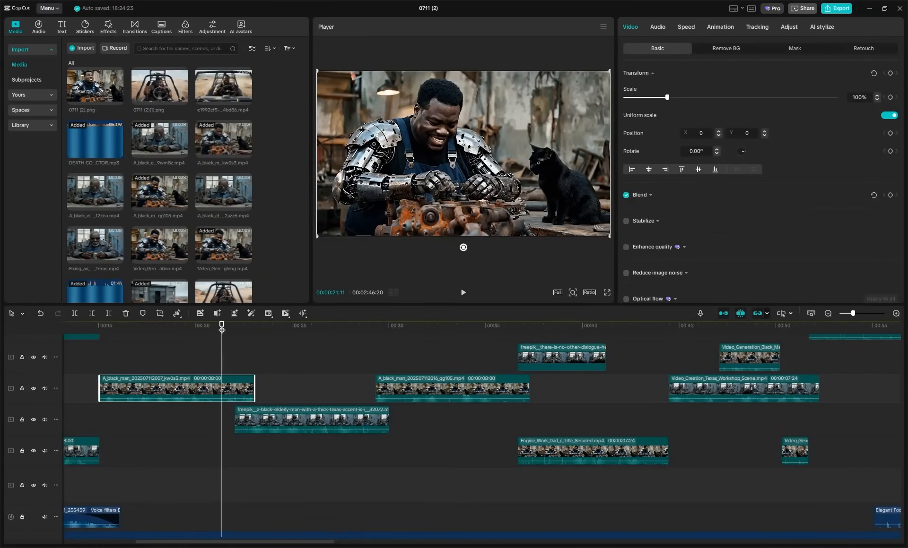
Scrub across the overlap of the kw0s3 clip and the elderly-man clip, ending at 00:00:22:01, and select the elderly-man clip.
{"action": "left_click_drag", "start_coordinate": [222, 329], "coordinate": [234, 332]}
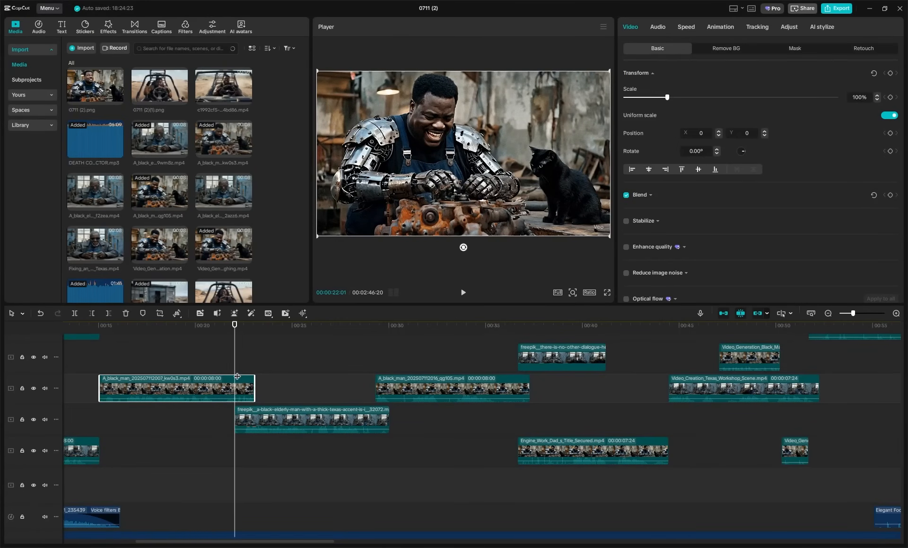
{"action": "mouse_move", "coordinate": [235, 326]}
{"action": "left_mouse_down"}
{"action": "mouse_move", "coordinate": [205, 326]}
{"action": "mouse_move", "coordinate": [238, 326]}
{"action": "left_mouse_up"}
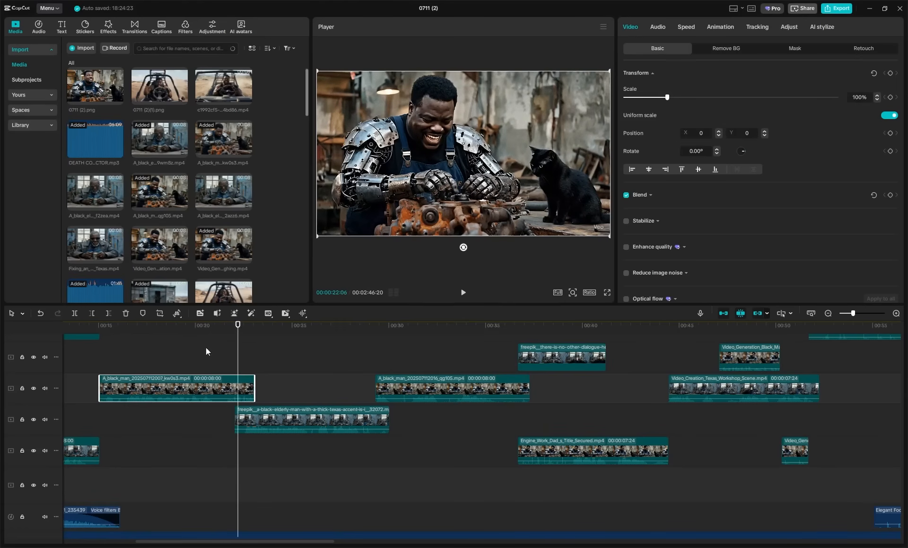
{"action": "left_click", "coordinate": [210, 328]}
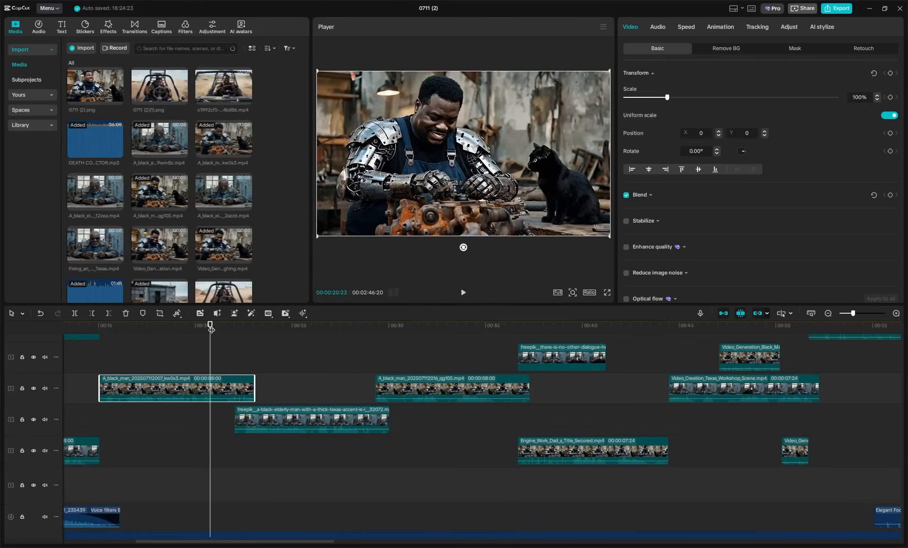
{"action": "left_click_drag", "start_coordinate": [210, 326], "coordinate": [234, 326]}
{"action": "left_click", "coordinate": [274, 412]}
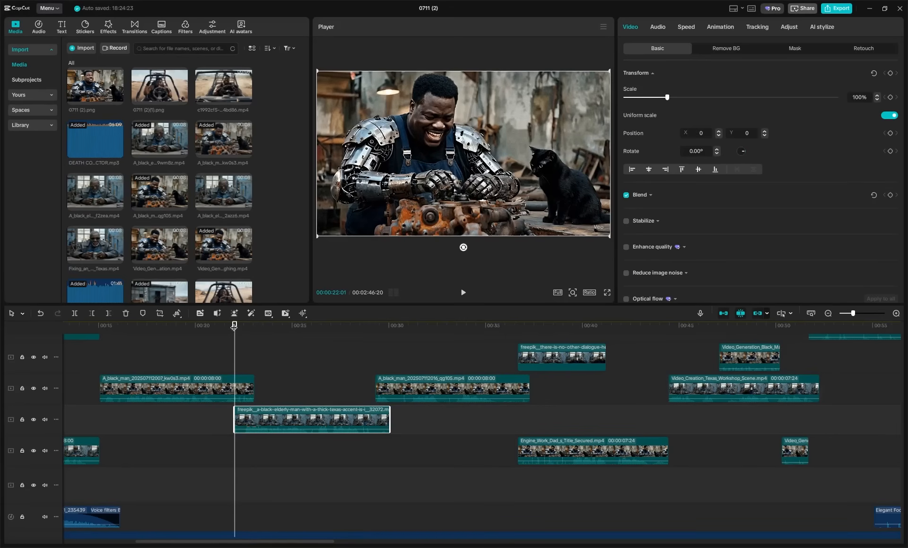
Play the overlap of the two workshop clips from about 00:00:21:00 to 00:00:23:20.
{"action": "left_click_drag", "start_coordinate": [235, 326], "coordinate": [215, 326]}
{"action": "left_click", "coordinate": [462, 293]}
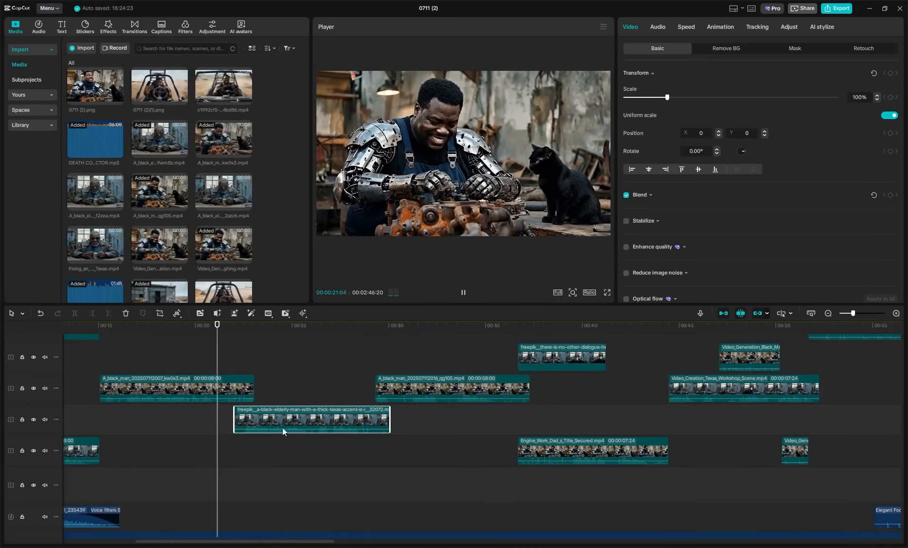
{"action": "left_click", "coordinate": [463, 293]}
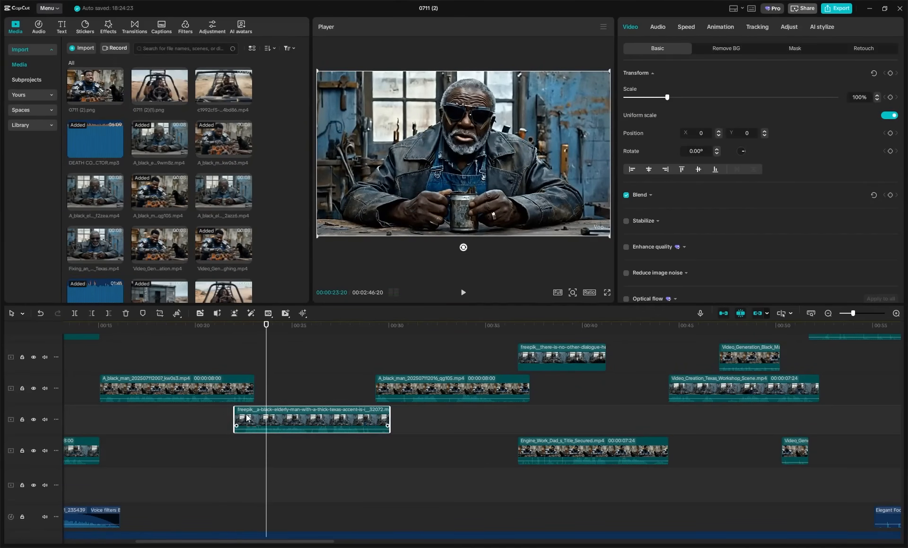
Select the kw0s3 clip and scrub from 00:00:22:13 through the elderly man's shot, leaving the playhead at 00:00:27:07.
{"action": "left_click", "coordinate": [243, 385]}
{"action": "left_click", "coordinate": [241, 331]}
{"action": "left_click_drag", "start_coordinate": [242, 331], "coordinate": [242, 332]}
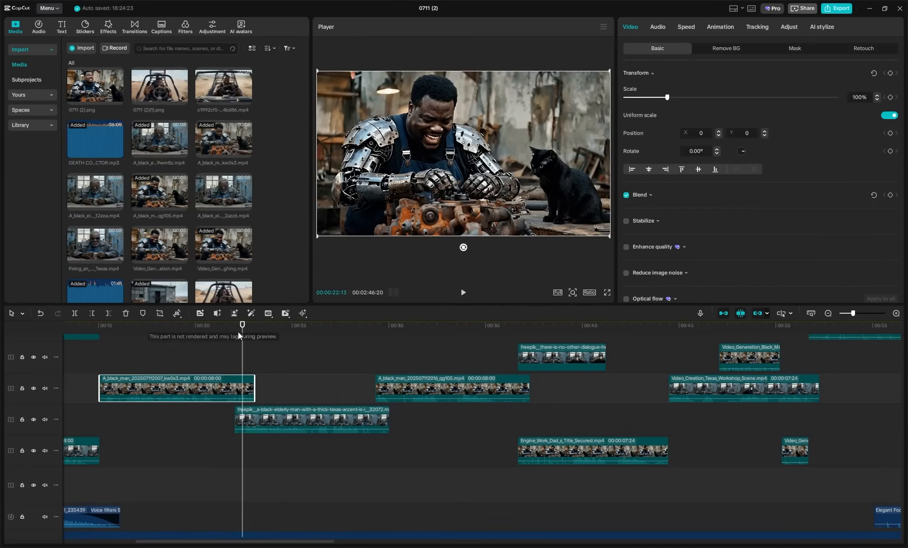
{"action": "left_click_drag", "start_coordinate": [243, 331], "coordinate": [343, 334]}
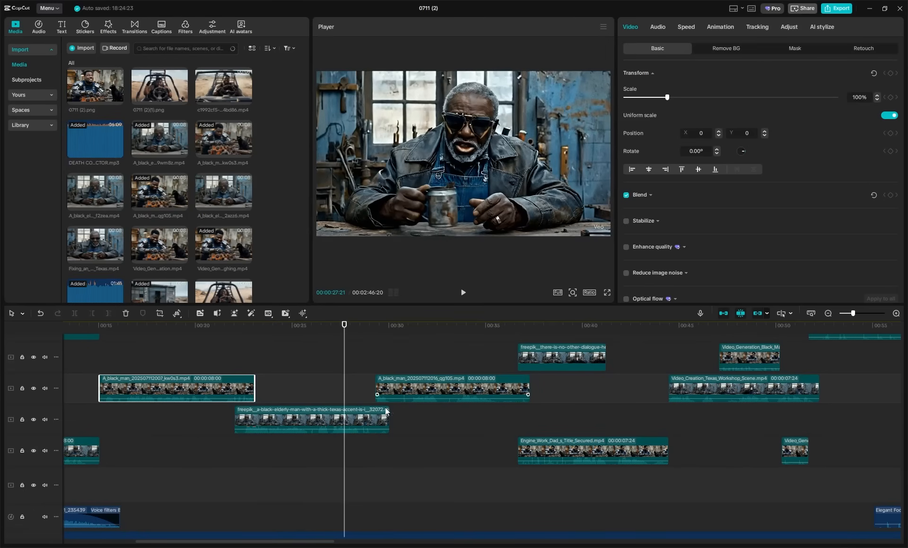
{"action": "left_click_drag", "start_coordinate": [345, 327], "coordinate": [335, 345]}
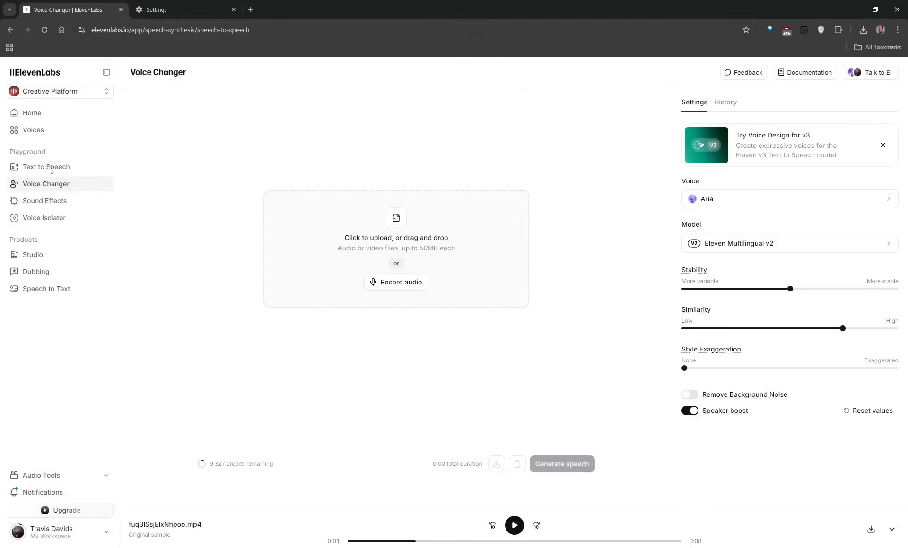
In ElevenLabs, open the Sound Effects generator and inspect its duration, prompt influence and sound description inputs.
{"action": "left_click", "coordinate": [48, 206]}
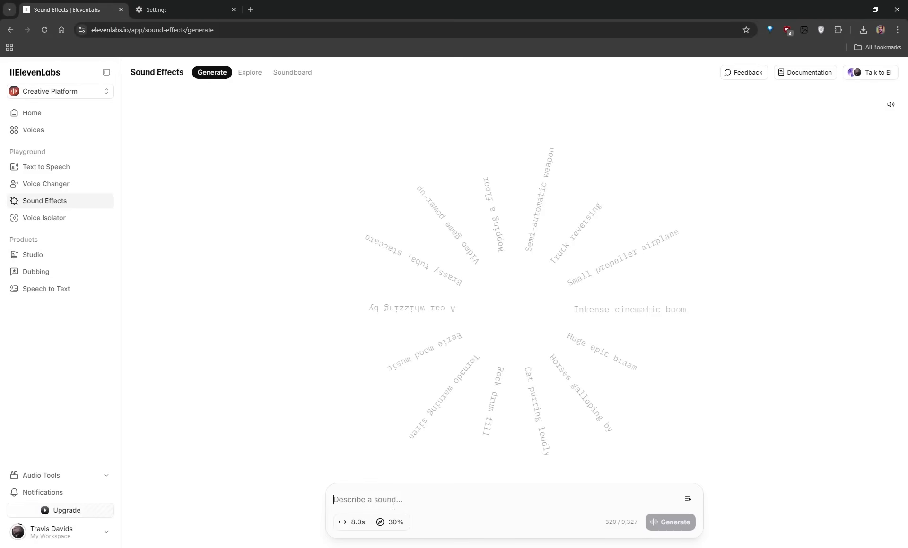
{"action": "left_click", "coordinate": [354, 522]}
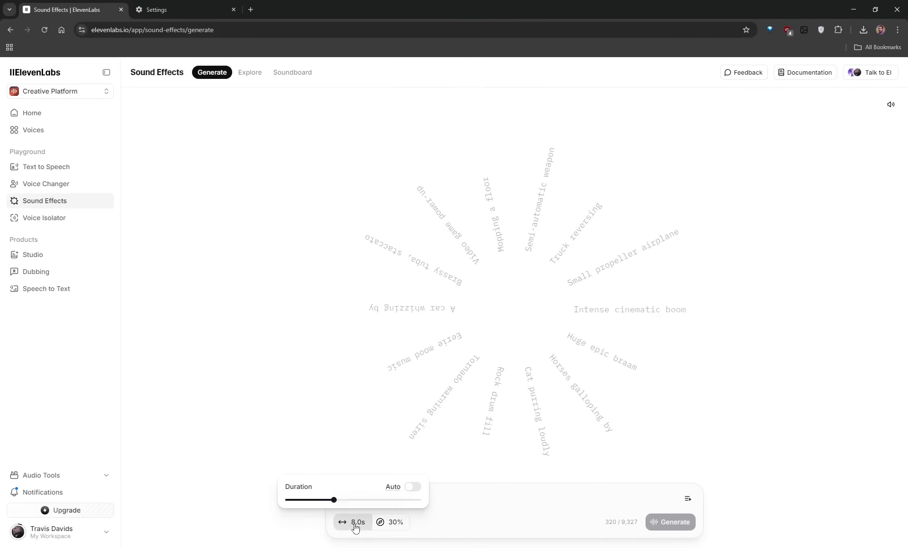
{"action": "left_click", "coordinate": [387, 523]}
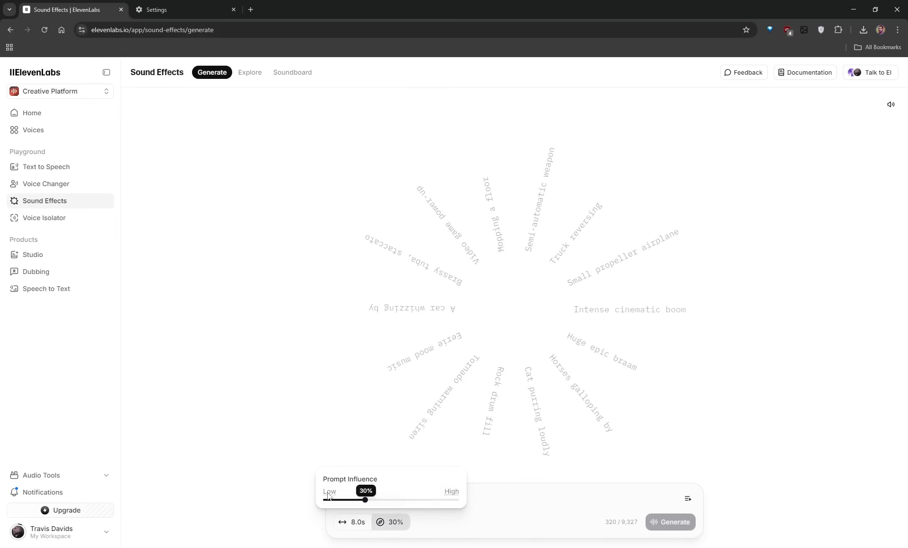
{"action": "mouse_move", "coordinate": [329, 495]}
{"action": "left_click", "coordinate": [541, 501]}
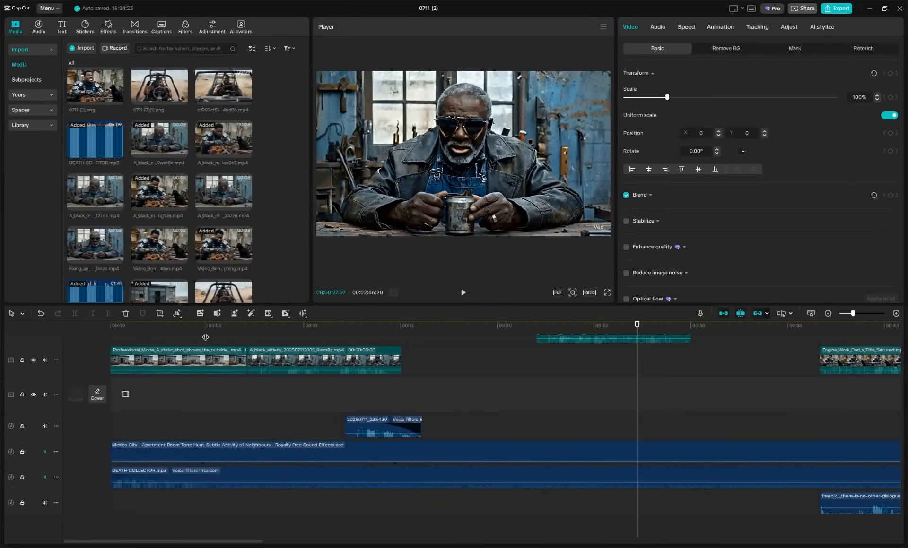
Switch to CapCut, place the playhead at 00:00:04:27, and briefly unmute the DEATH COLLECTOR track before muting it again.
{"action": "left_click", "coordinate": [205, 476]}
{"action": "left_click", "coordinate": [45, 477]}
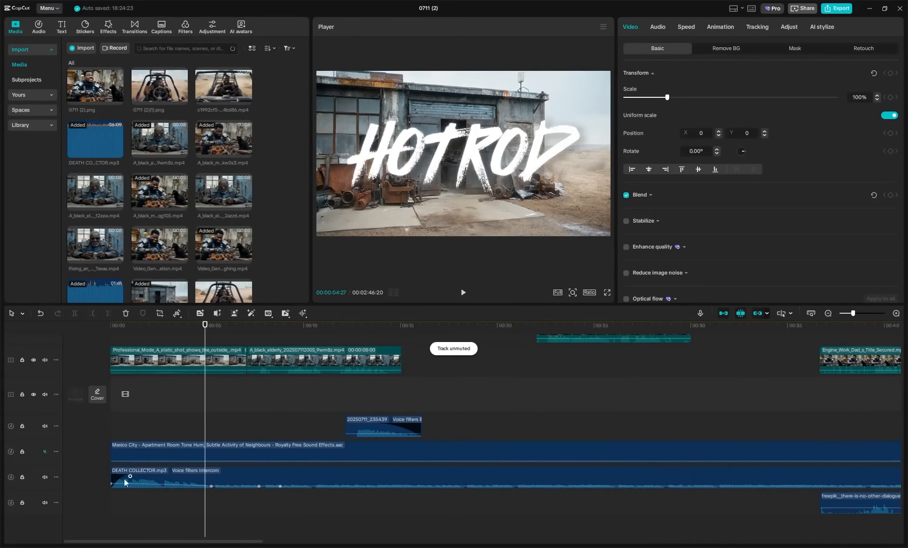
{"action": "left_click", "coordinate": [45, 477]}
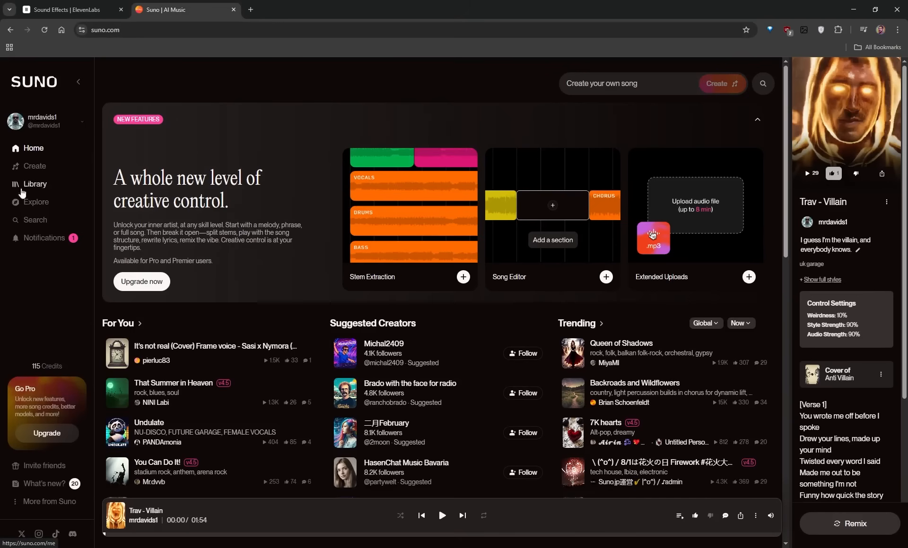
In Suno, open the song creation page, review its lyrics, styles and advanced options, and highlight the site address.
{"action": "left_click", "coordinate": [71, 163]}
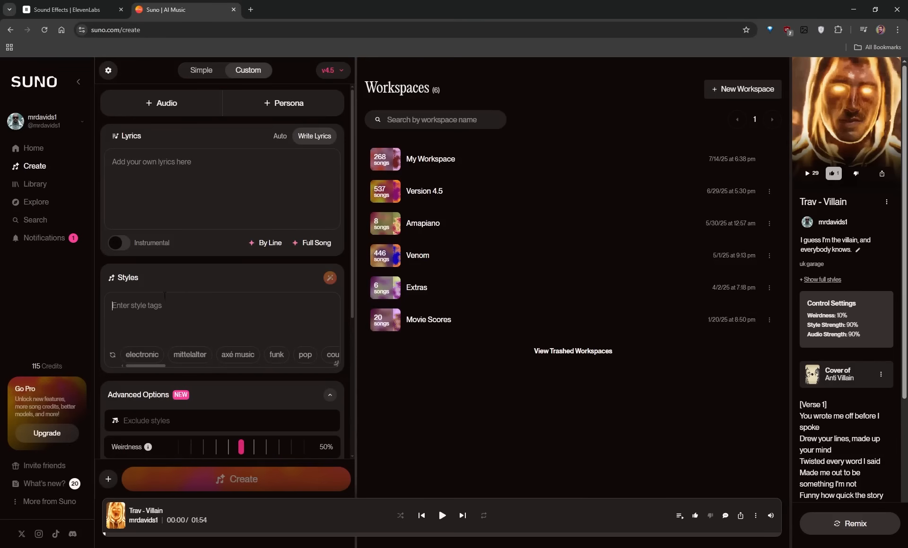
{"action": "scroll", "coordinate": [164, 296], "scroll_direction": "down", "scroll_amount": 2}
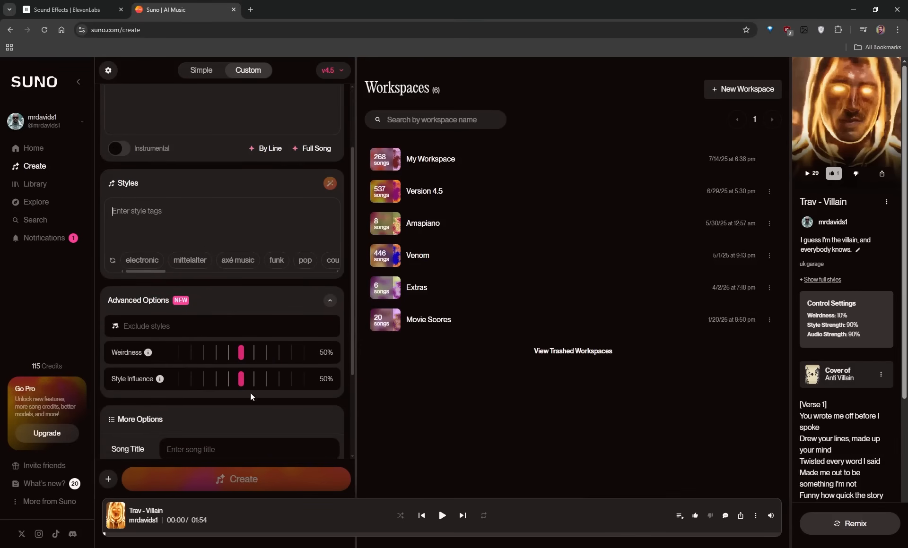
{"action": "scroll", "coordinate": [250, 394], "scroll_direction": "up", "scroll_amount": 2}
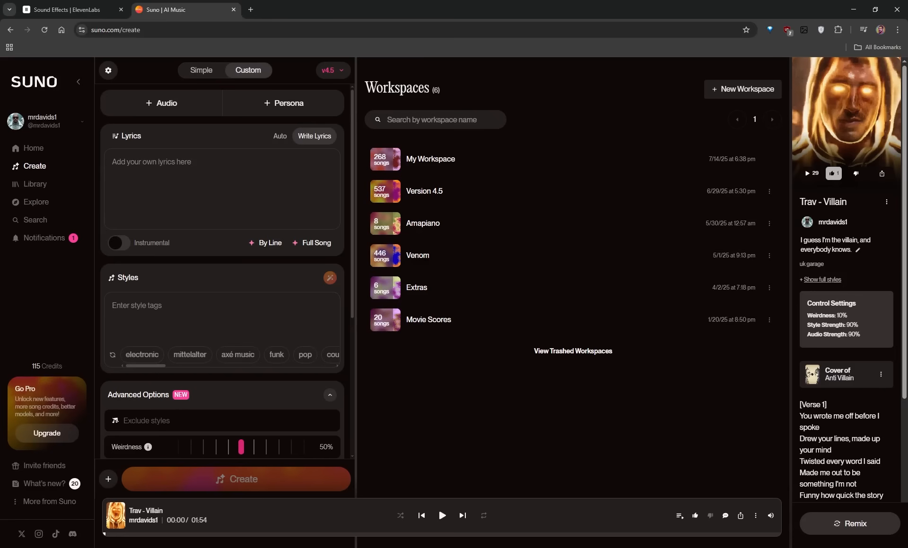
{"action": "left_click_drag", "start_coordinate": [120, 30], "coordinate": [71, 40]}
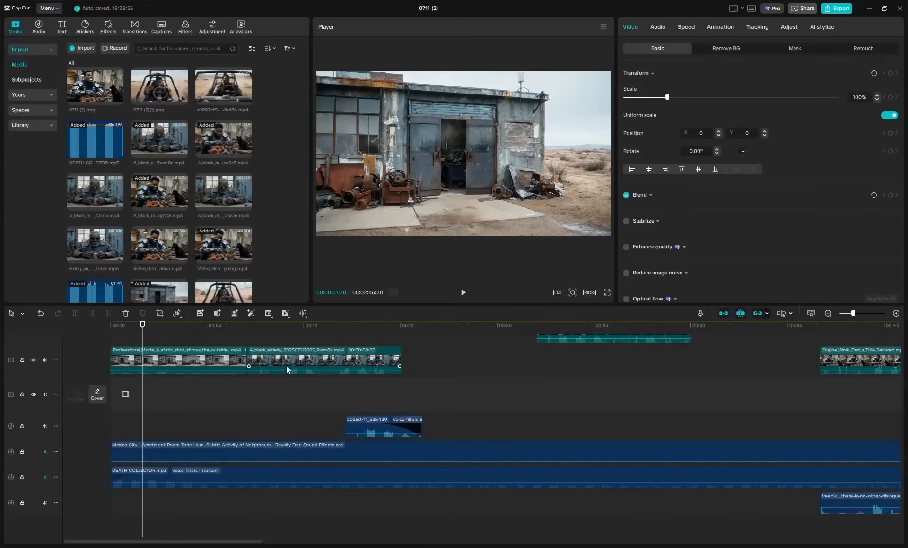
Switch to CapCut, scrub back to 00:00:00:20 and play the opening garage shot up to 00:00:01:26.
{"action": "left_click", "coordinate": [261, 327]}
{"action": "left_click_drag", "start_coordinate": [263, 331], "coordinate": [123, 328]}
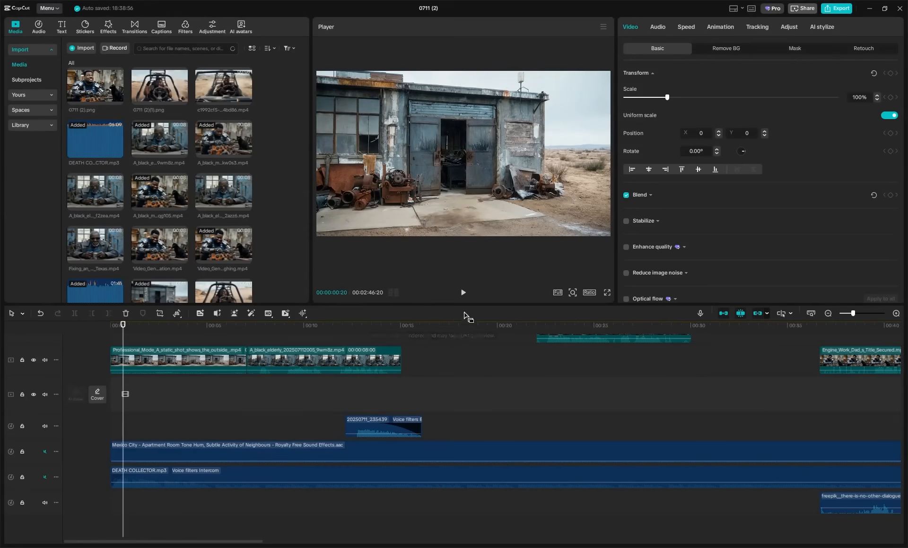
{"action": "left_click", "coordinate": [462, 293]}
{"action": "left_click", "coordinate": [463, 293]}
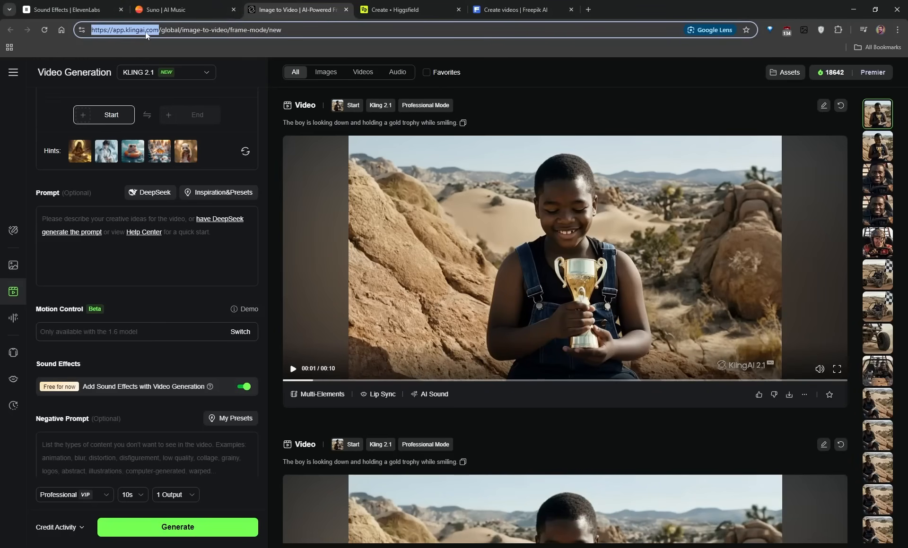
View Freepik's featured video models in the browser and return to Kling's image-to-video page.
{"action": "left_click", "coordinate": [497, 11]}
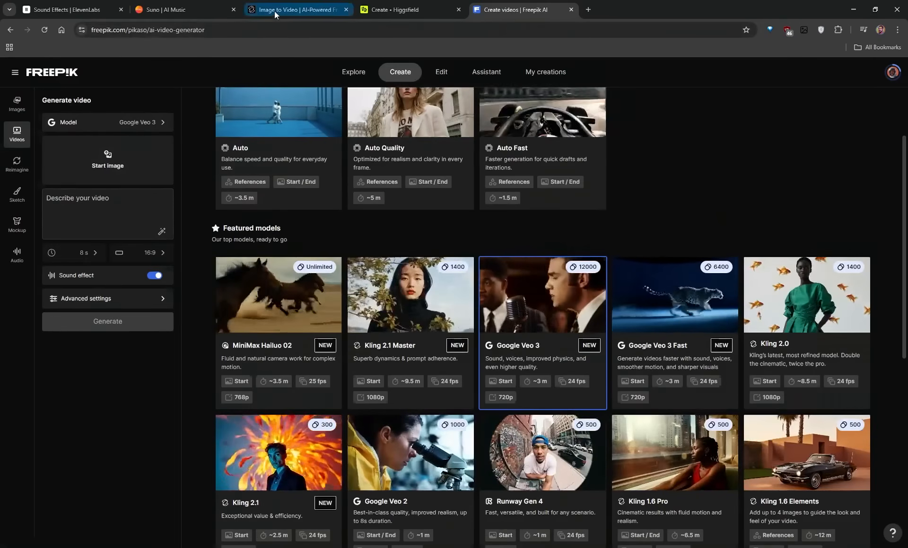
{"action": "left_click", "coordinate": [291, 9]}
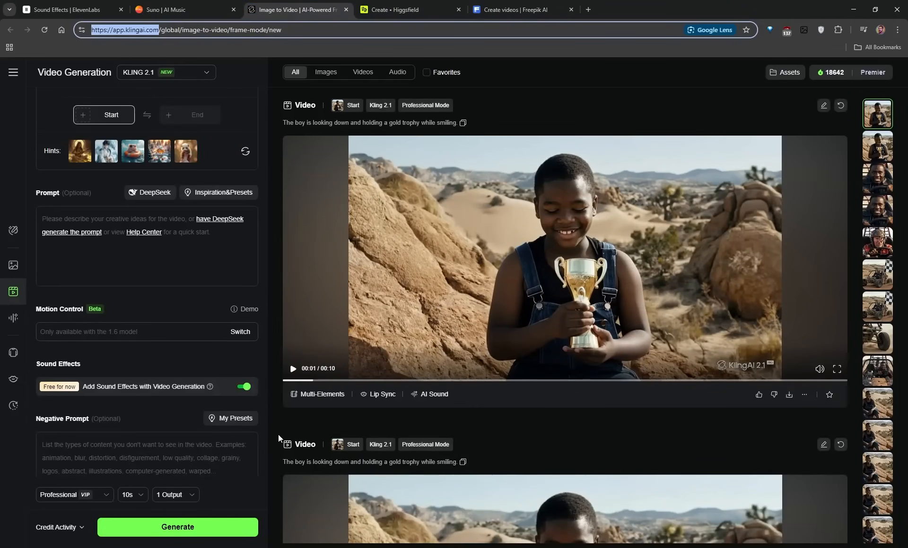
Switch to CapCut and play the desert driving shot through its explosion, stopping at 00:00:14:01.
{"action": "key", "text": "alt+Tab"}
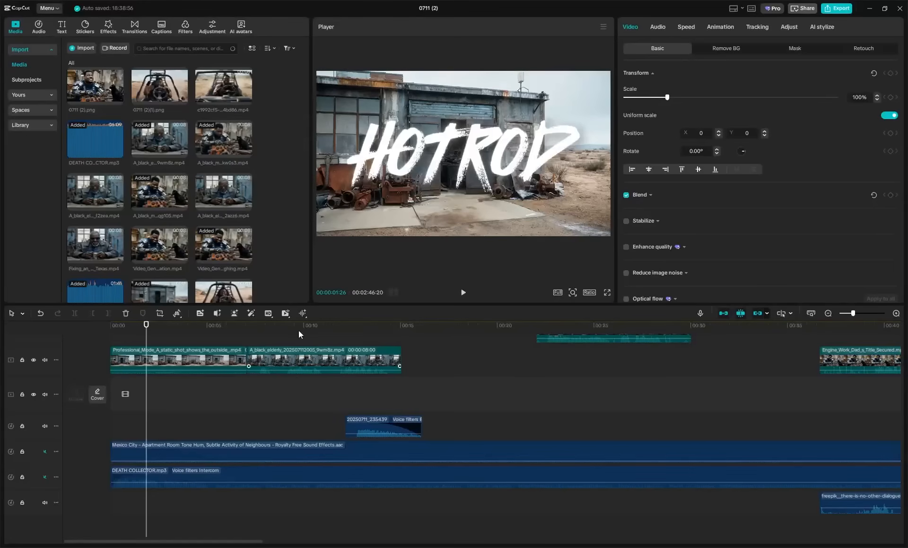
{"action": "scroll", "coordinate": [294, 338], "scroll_direction": "up", "scroll_amount": 1}
{"action": "left_click_drag", "start_coordinate": [294, 330], "coordinate": [354, 333]}
{"action": "left_click", "coordinate": [464, 294]}
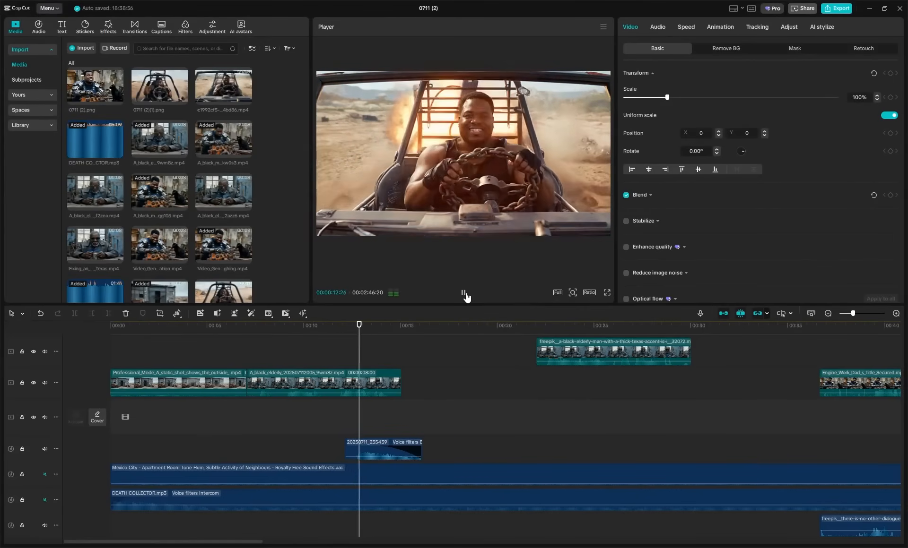
{"action": "left_click", "coordinate": [463, 294]}
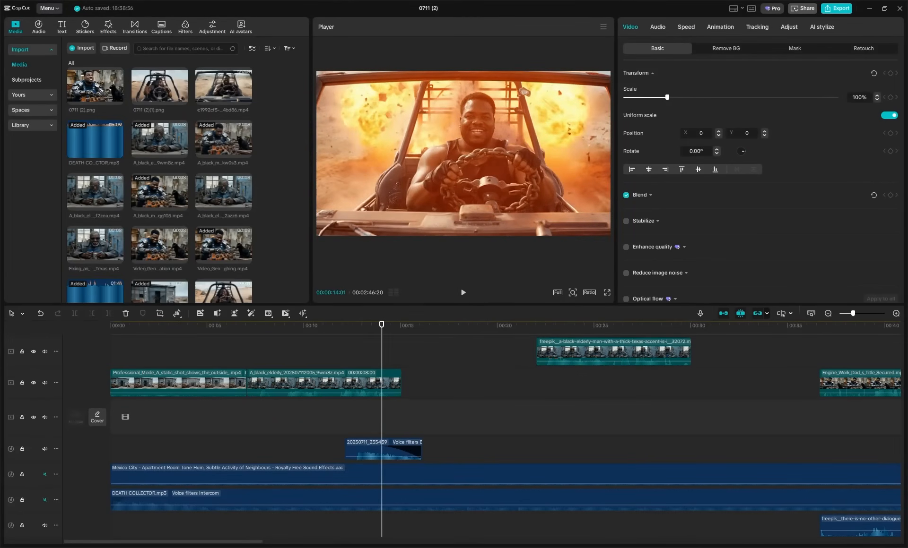
Switch to Higgsfield and play the generated hotrod video until the explosion fills the background.
{"action": "key", "text": "alt+Tab"}
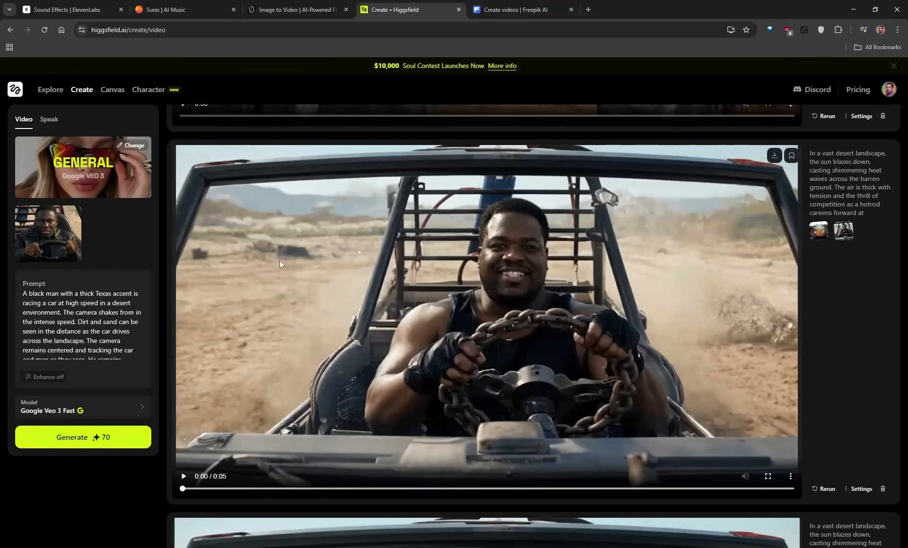
{"action": "mouse_move", "coordinate": [84, 92]}
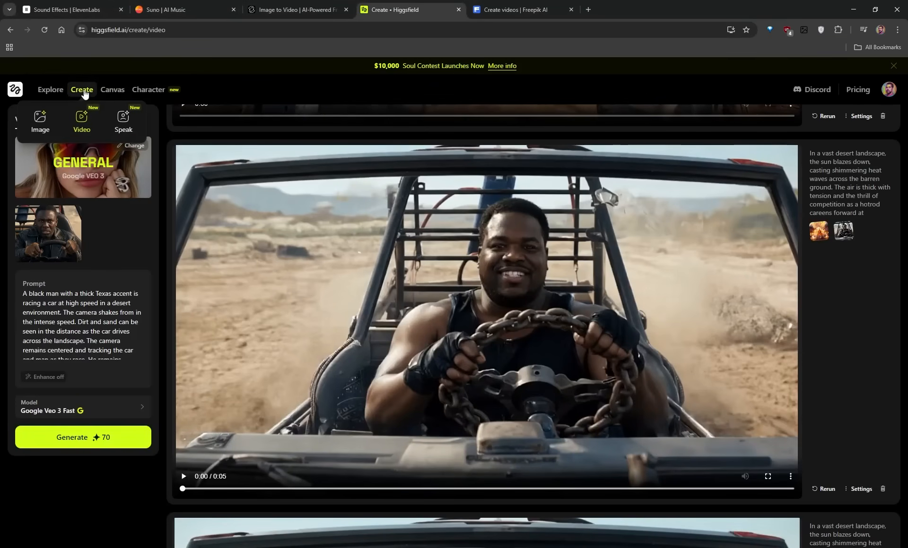
{"action": "left_click", "coordinate": [184, 477]}
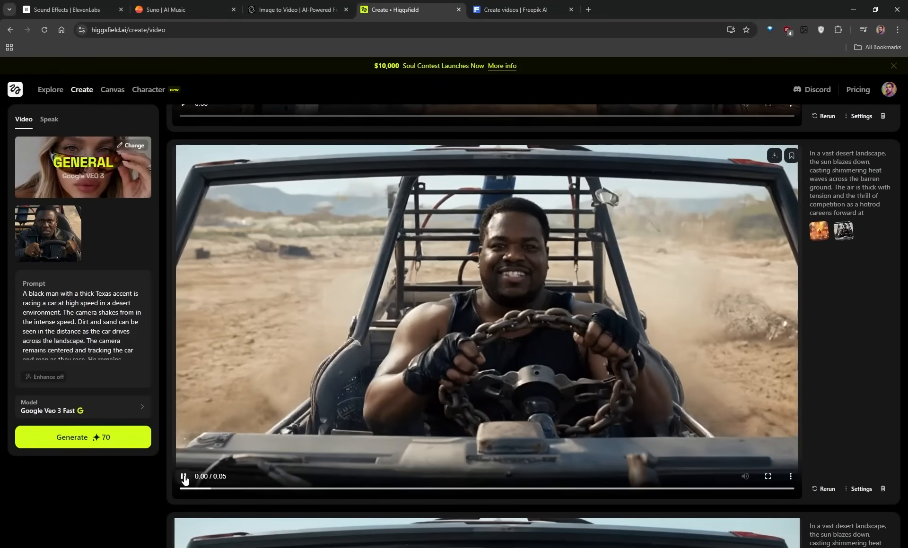
{"action": "left_click", "coordinate": [184, 477]}
{"action": "mouse_move", "coordinate": [88, 94]}
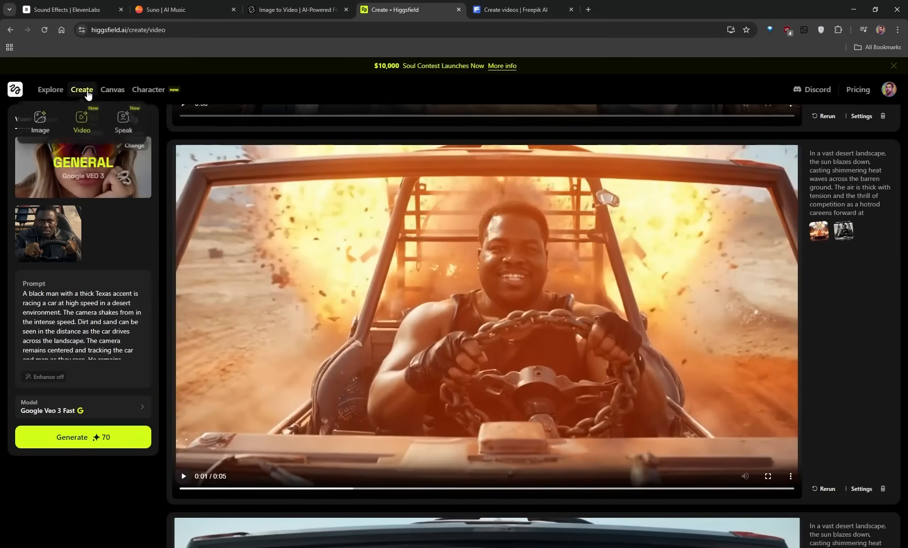
Open Higgsfield's video creation page and browse the Effects presets available to replace the General motion preset.
{"action": "left_click", "coordinate": [84, 127]}
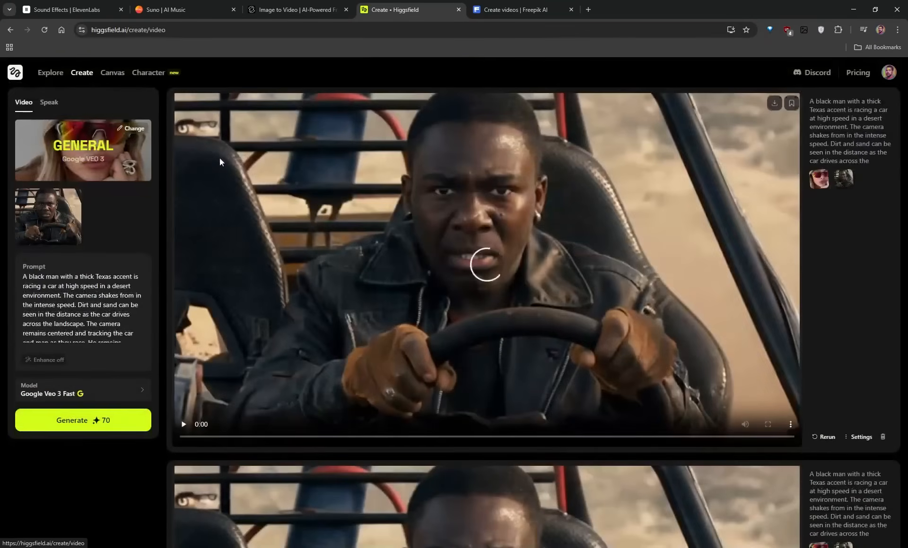
{"action": "left_click", "coordinate": [132, 129]}
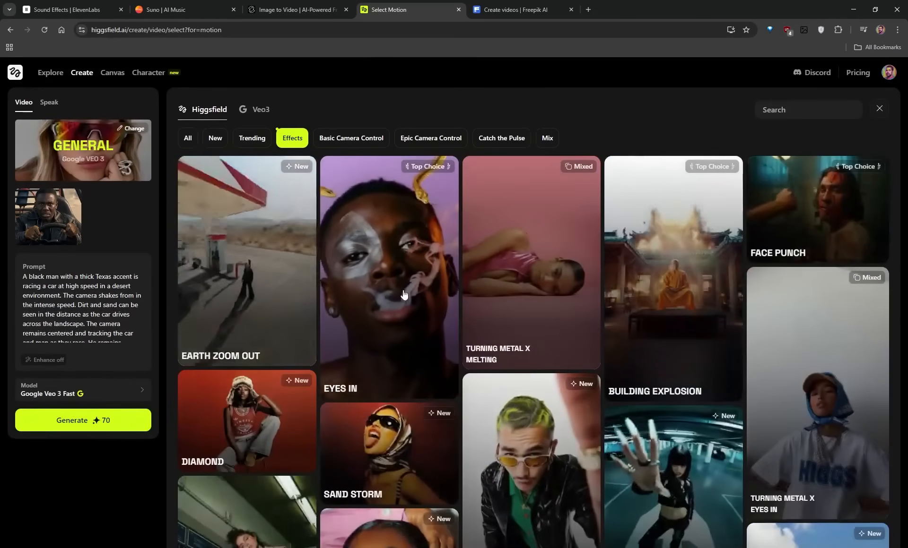
{"action": "scroll", "coordinate": [397, 297], "scroll_direction": "down", "scroll_amount": 1}
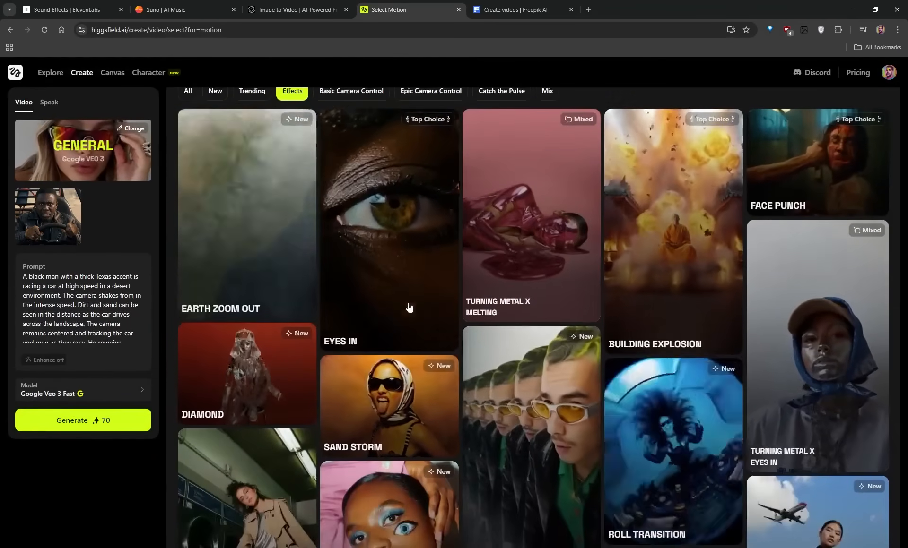
{"action": "scroll", "coordinate": [501, 274], "scroll_direction": "down", "scroll_amount": 3}
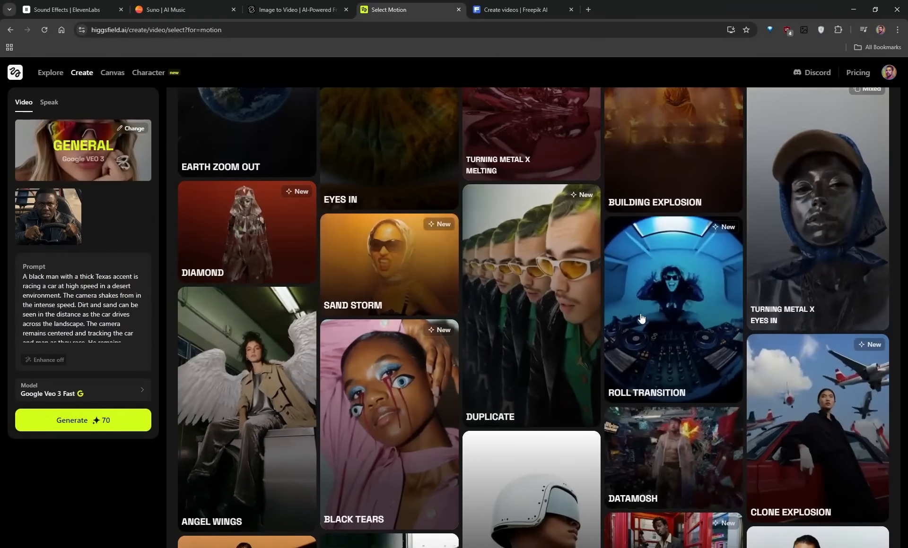
{"action": "scroll", "coordinate": [590, 316], "scroll_direction": "down", "scroll_amount": 1}
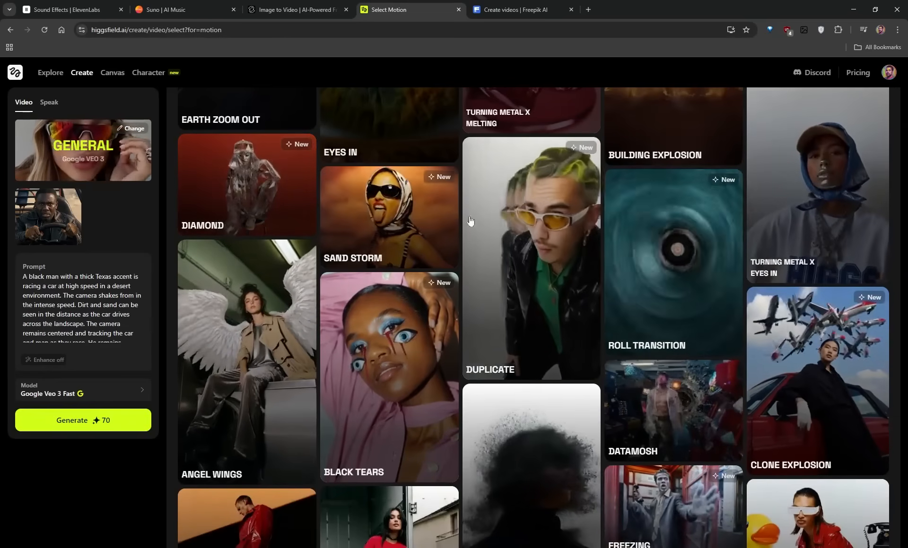
Browse further through Higgsfield's effect presets, and play the generated desert driving video with the explosion behind the driver.
{"action": "scroll", "coordinate": [453, 240], "scroll_direction": "down", "scroll_amount": 1}
{"action": "scroll", "coordinate": [453, 240], "scroll_direction": "down", "scroll_amount": 1}
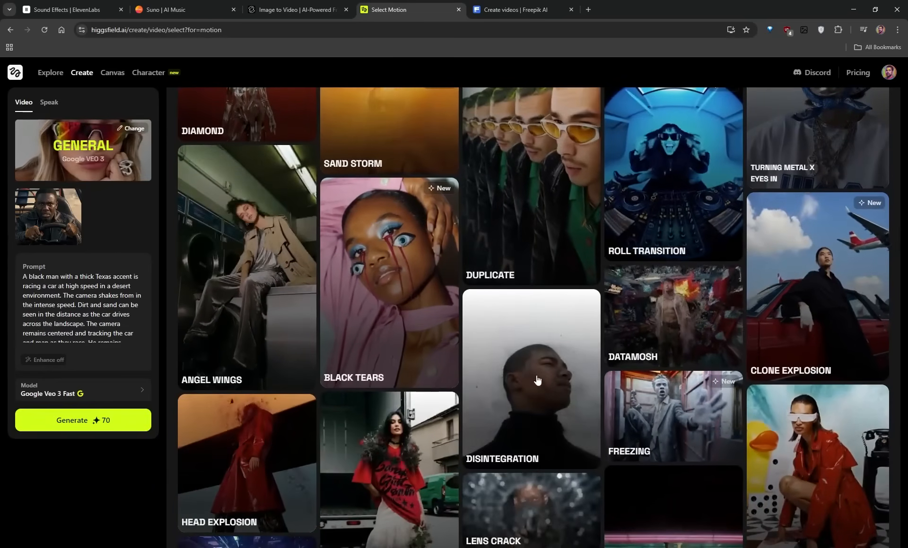
{"action": "scroll", "coordinate": [436, 387], "scroll_direction": "down", "scroll_amount": 1}
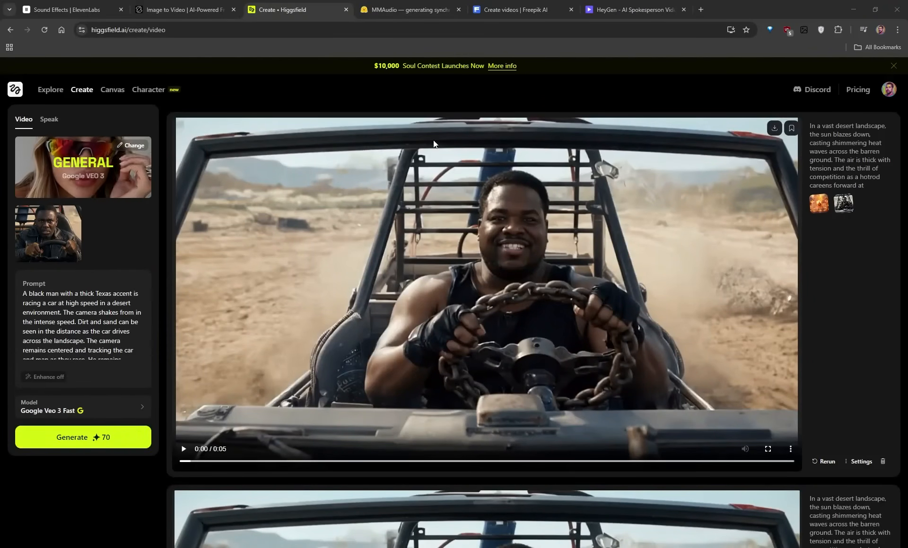
{"action": "scroll", "coordinate": [370, 306], "scroll_direction": "up", "scroll_amount": 1}
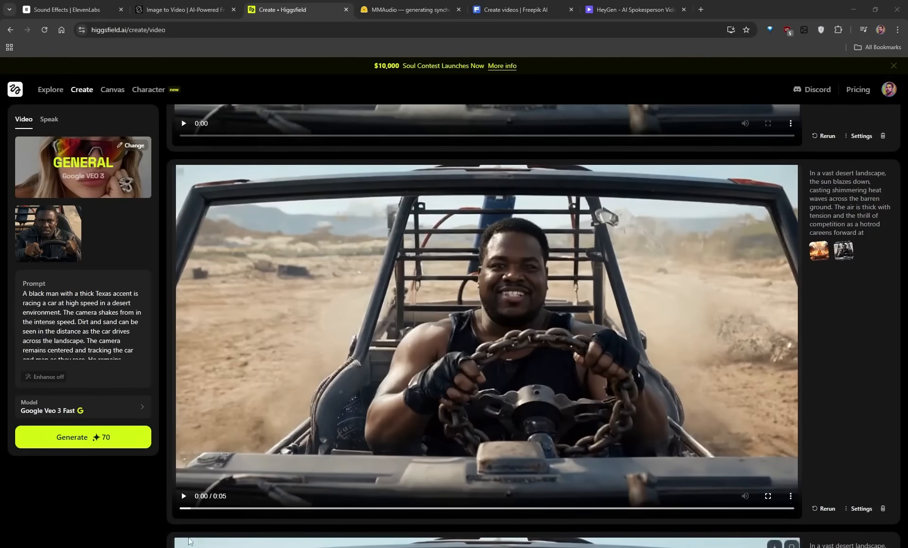
{"action": "left_click", "coordinate": [183, 497]}
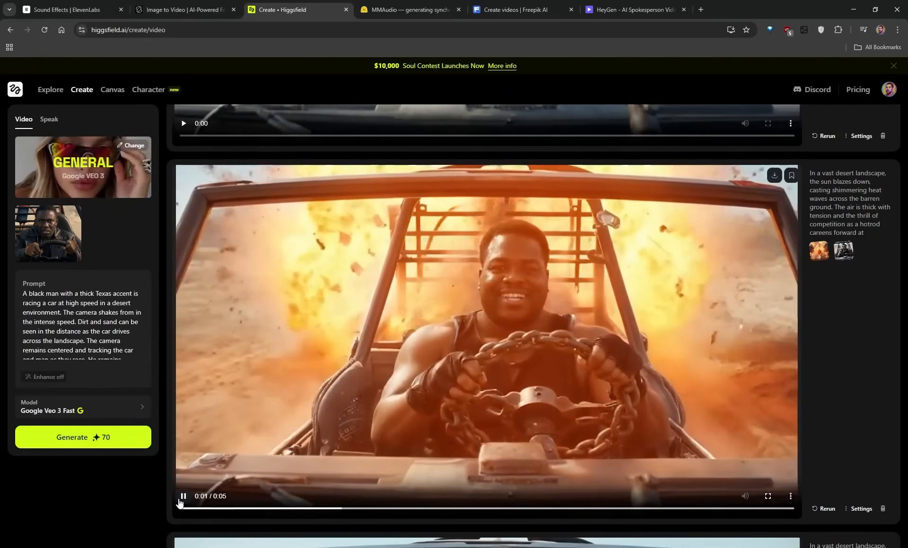
Switch to the MMAudio Video-to-Audio space on Hugging Face and review its input video, prompt and generation settings.
{"action": "left_click", "coordinate": [409, 9]}
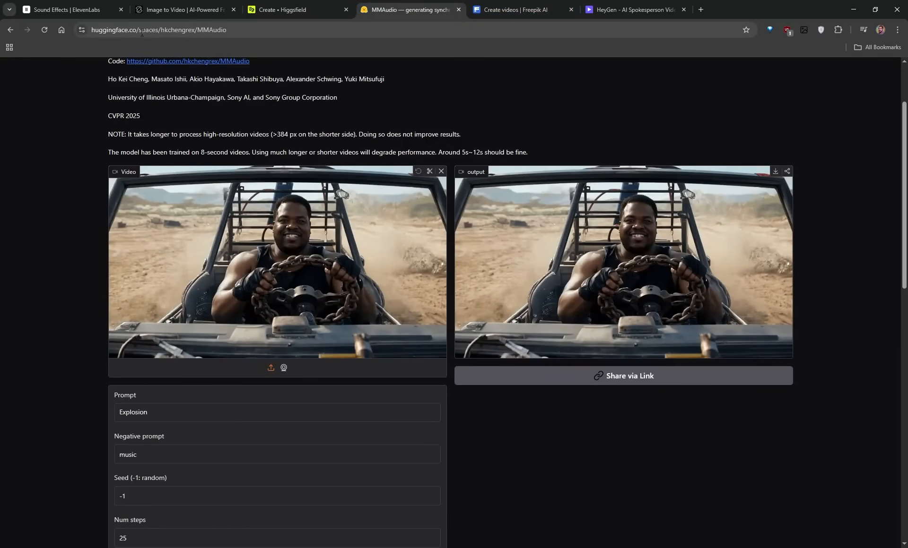
{"action": "scroll", "coordinate": [289, 174], "scroll_direction": "up", "scroll_amount": 2}
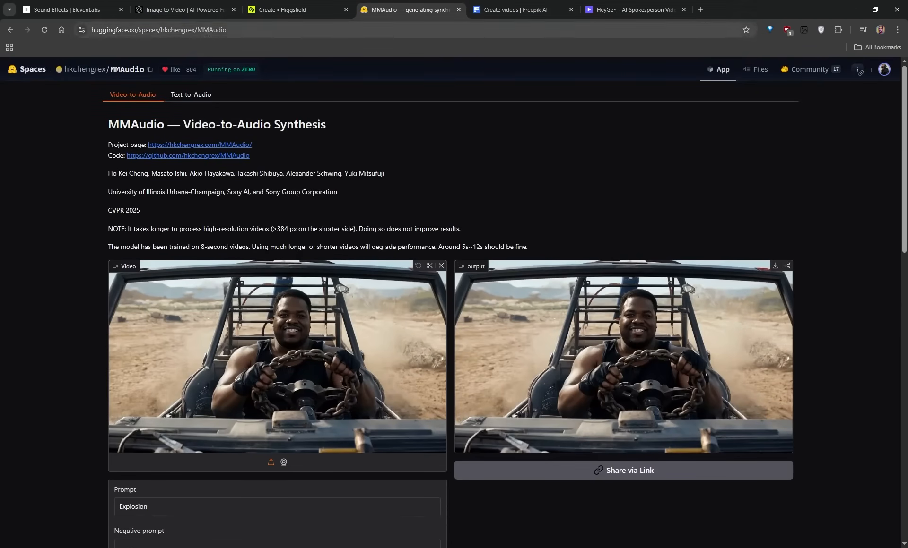
{"action": "left_click_drag", "start_coordinate": [192, 124], "coordinate": [334, 126]}
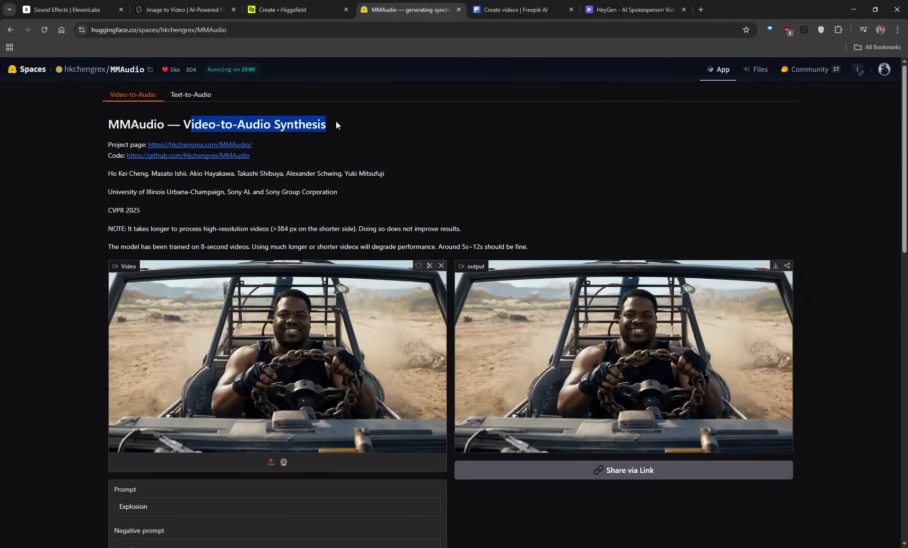
{"action": "scroll", "coordinate": [319, 266], "scroll_direction": "down", "scroll_amount": 2}
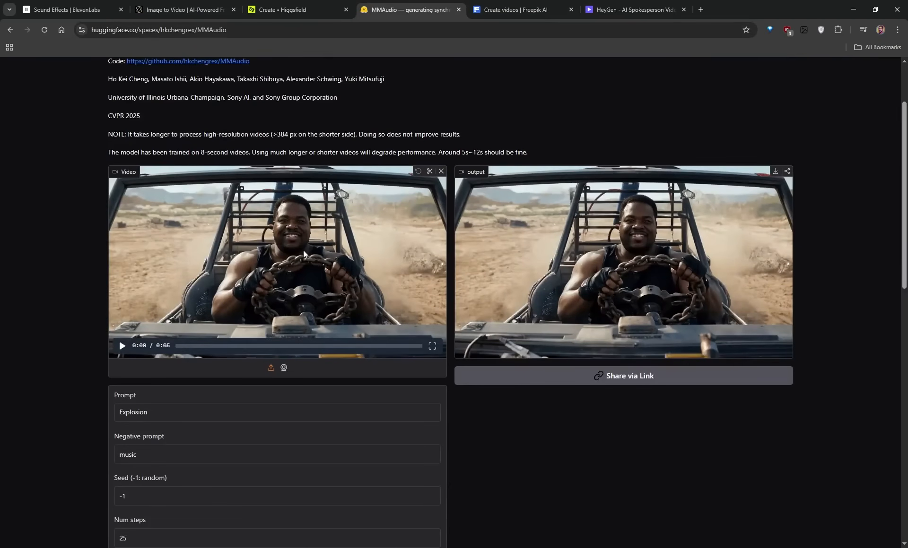
{"action": "scroll", "coordinate": [262, 254], "scroll_direction": "down", "scroll_amount": 3}
{"action": "left_click_drag", "start_coordinate": [175, 275], "coordinate": [99, 283]}
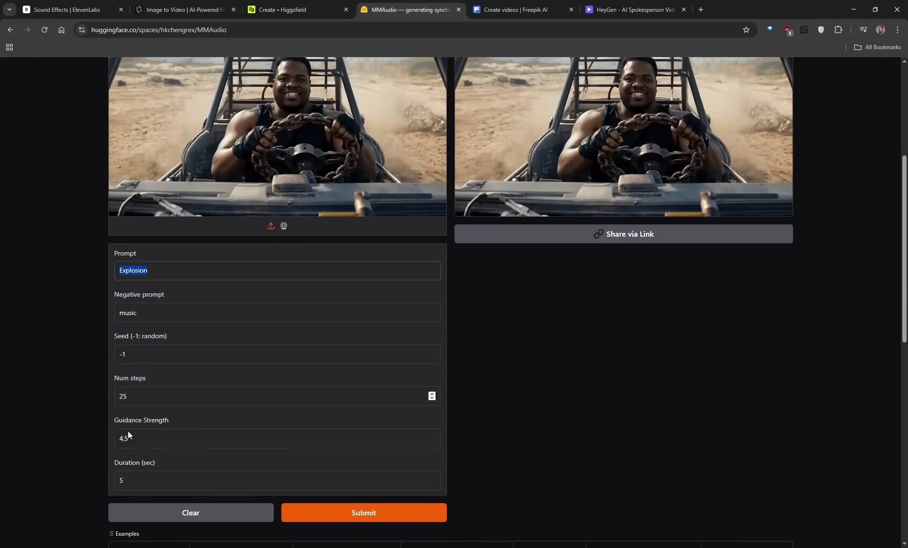
{"action": "left_click", "coordinate": [432, 480]}
Play MMAudio's output video to hear the generated explosion audio, and return to the tool's title.
{"action": "scroll", "coordinate": [531, 281], "scroll_direction": "up", "scroll_amount": 4}
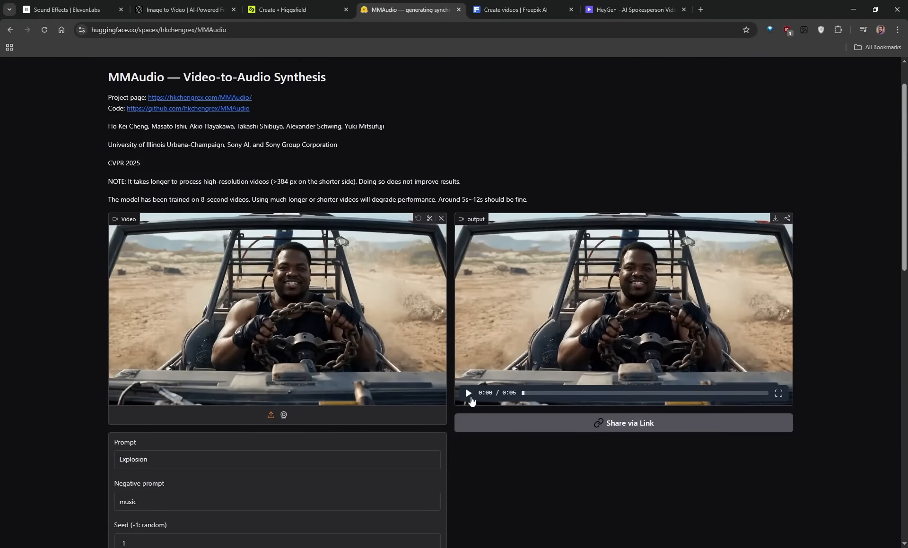
{"action": "left_click", "coordinate": [468, 394]}
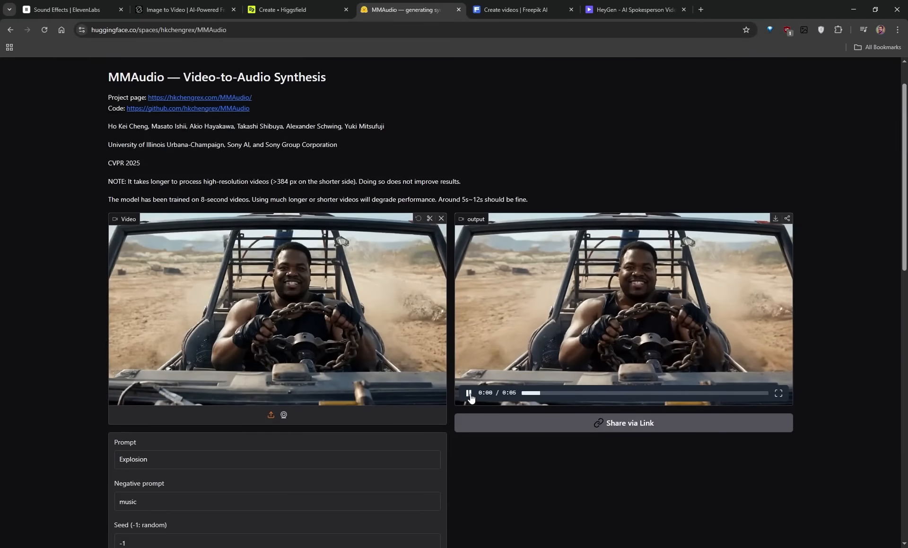
{"action": "left_click", "coordinate": [469, 395]}
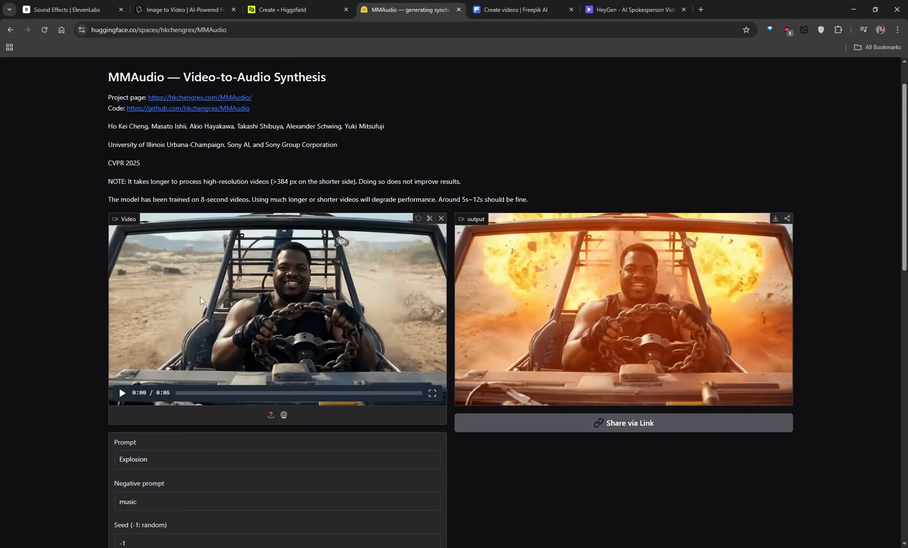
{"action": "scroll", "coordinate": [200, 297], "scroll_direction": "up", "scroll_amount": 1}
{"action": "double_click", "coordinate": [112, 126]}
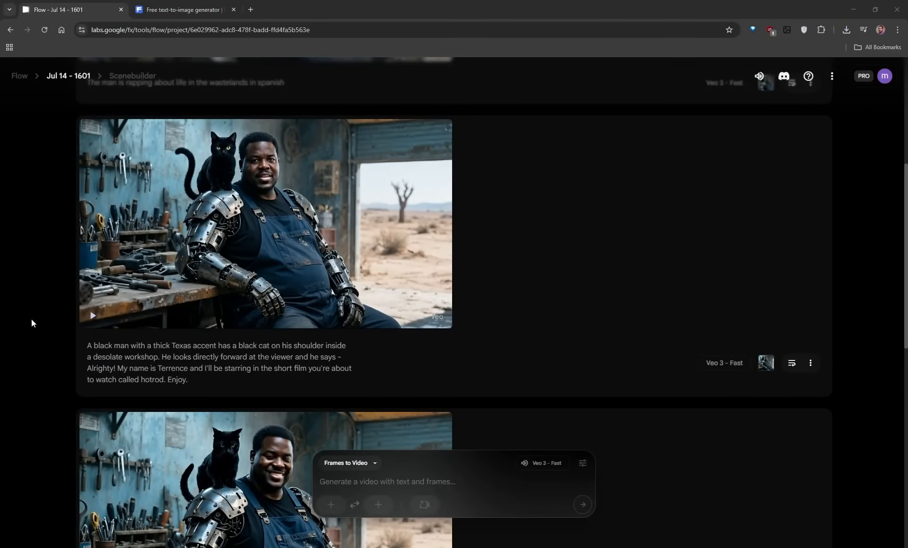
{"action": "scroll", "coordinate": [31, 319], "scroll_direction": "up", "scroll_amount": 2}
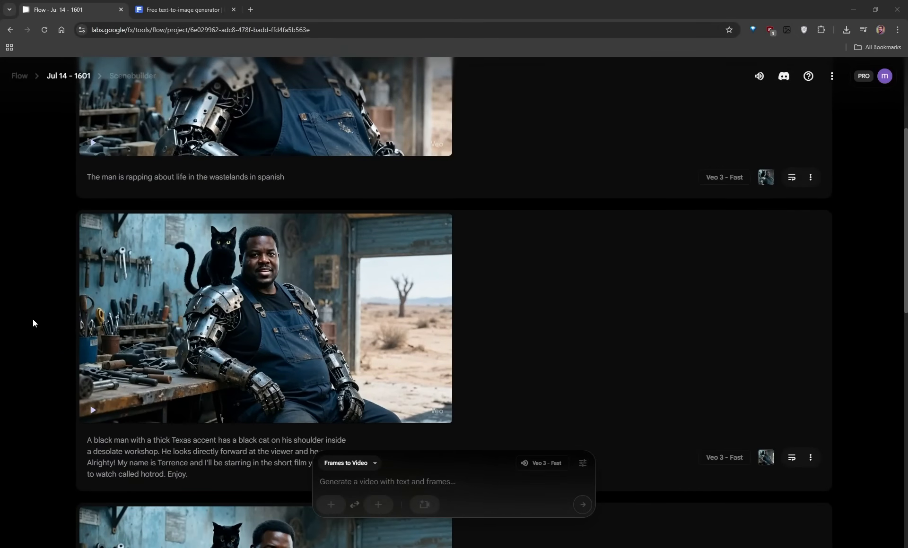
{"action": "scroll", "coordinate": [33, 320], "scroll_direction": "down", "scroll_amount": 1}
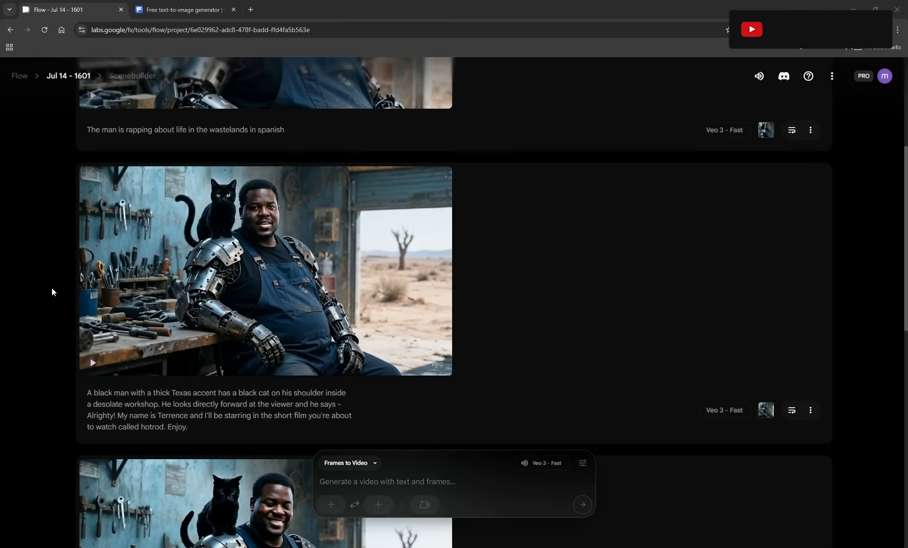